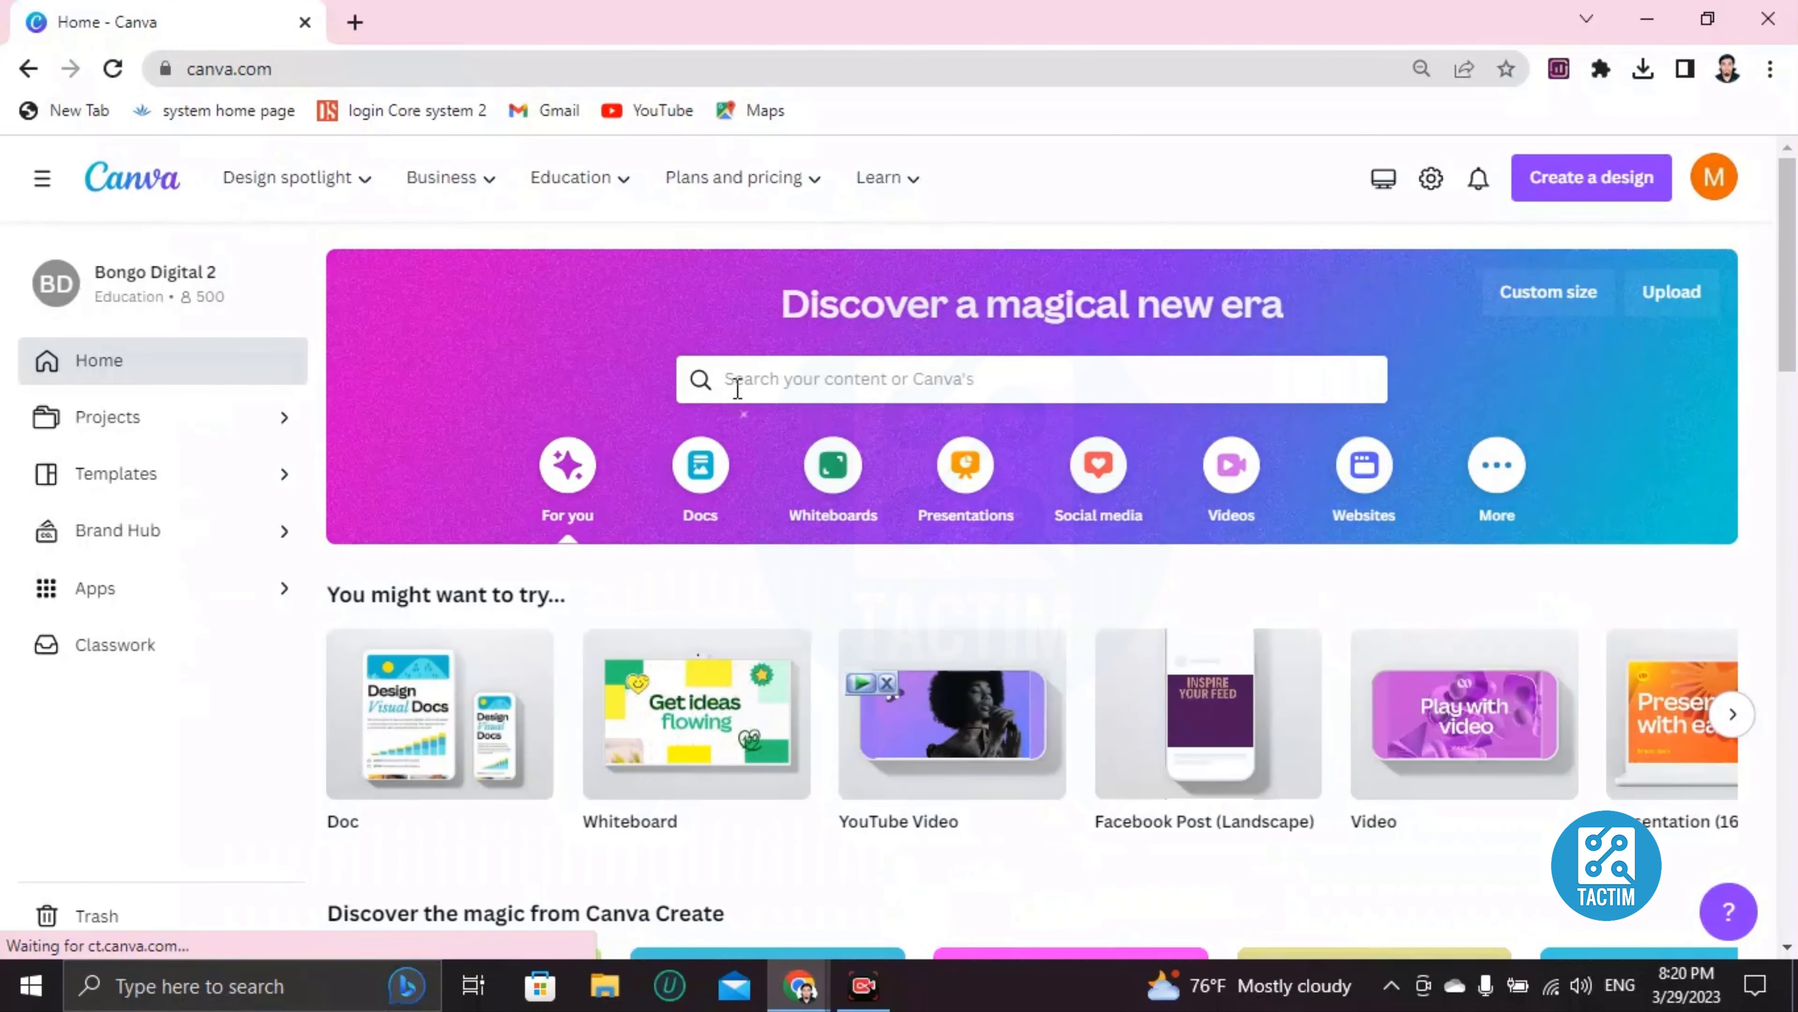
Search the templates for 'bingo card' and scroll through the results
left_click(787, 377)
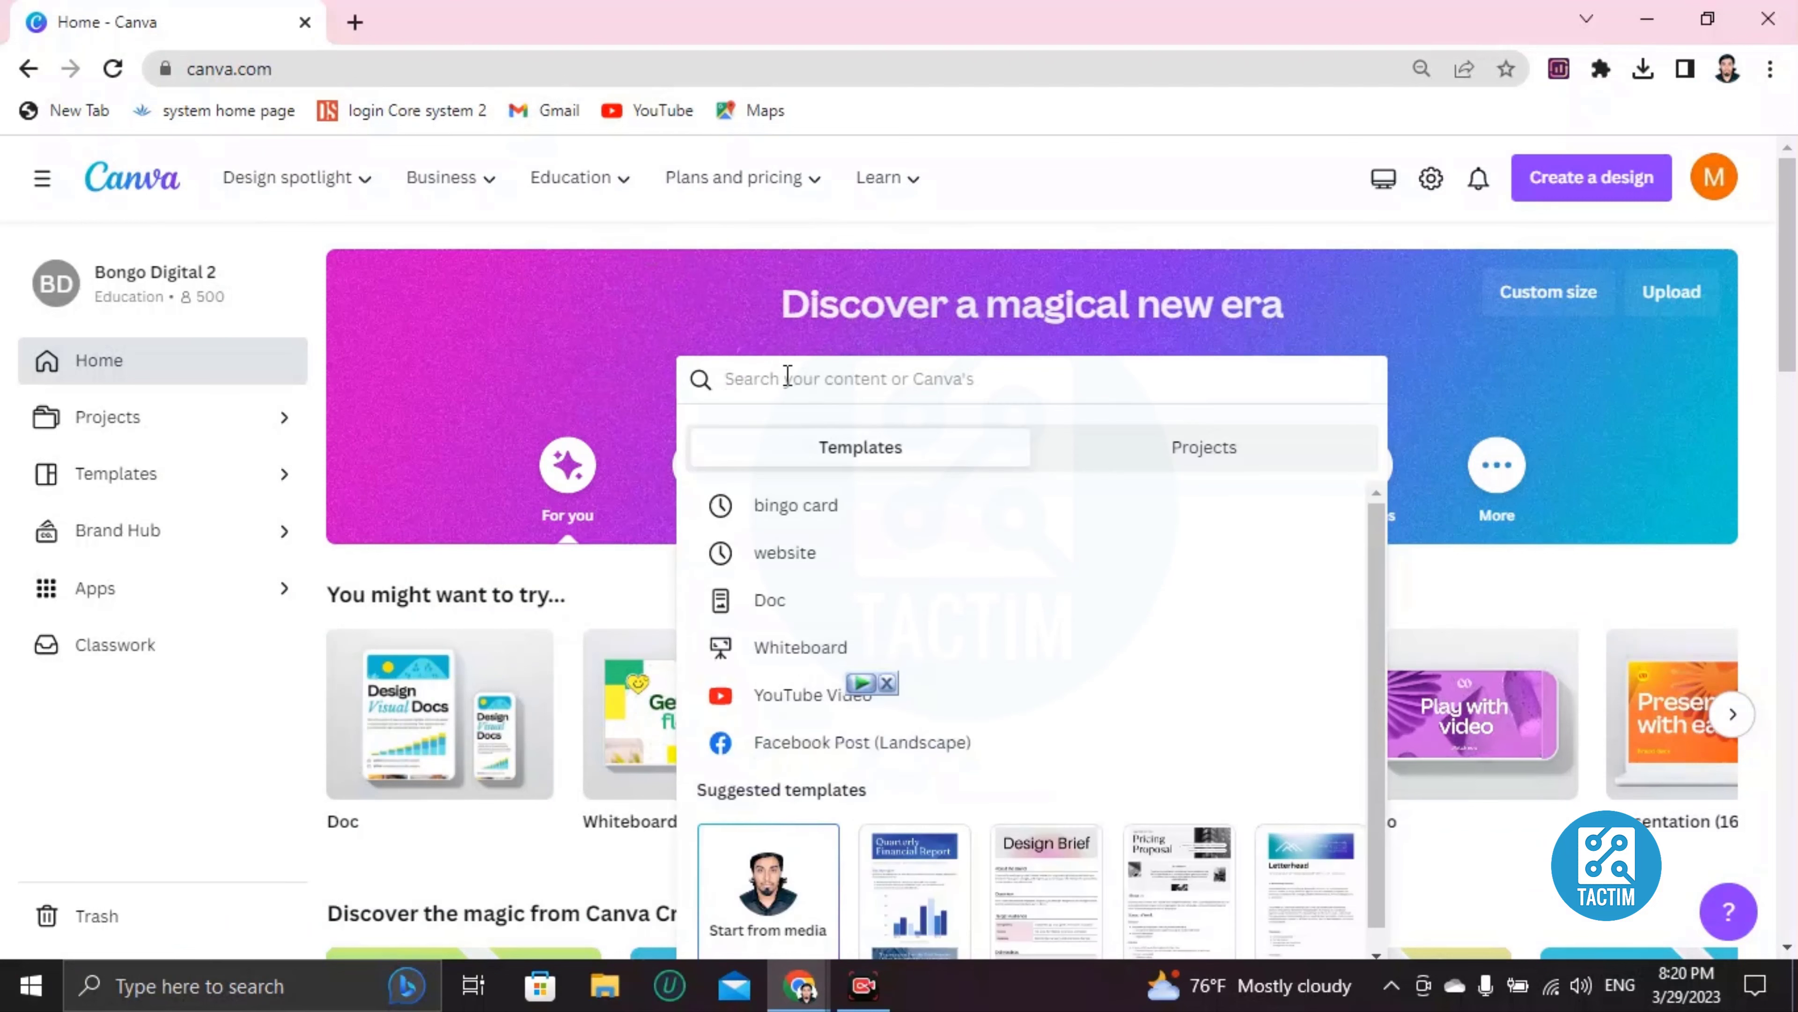
type("bingo ca")
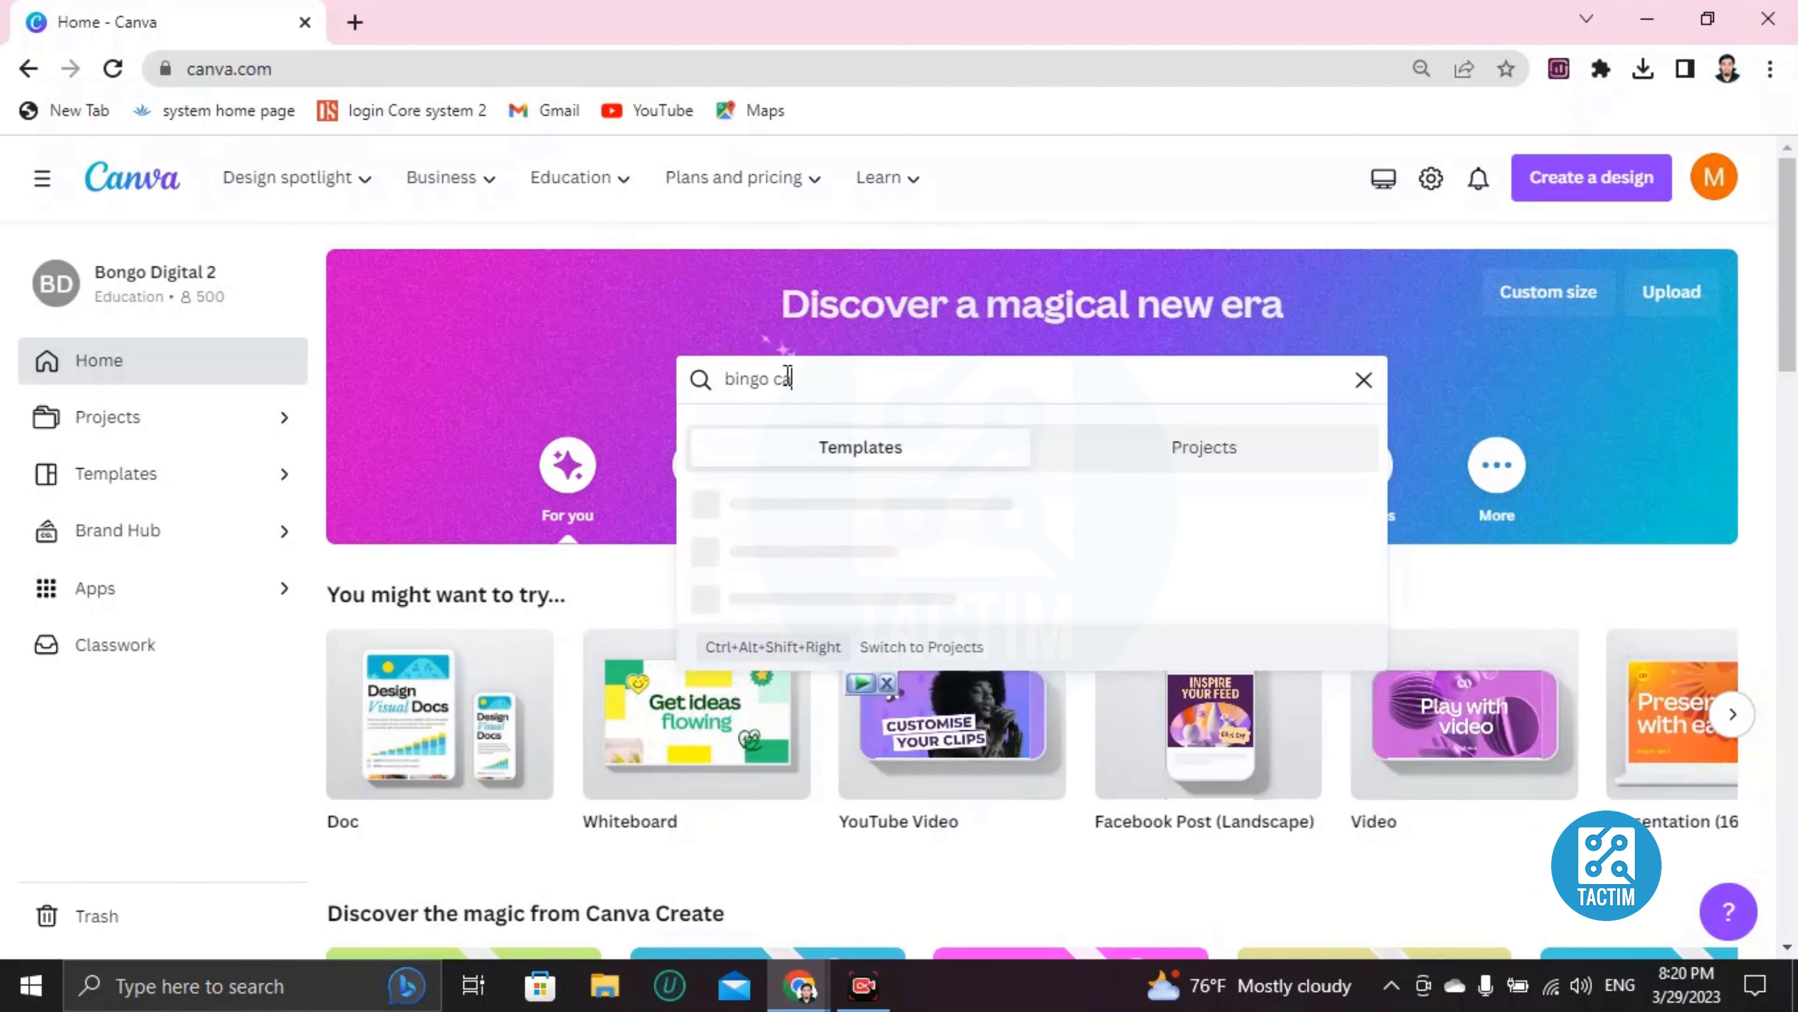
type("rd")
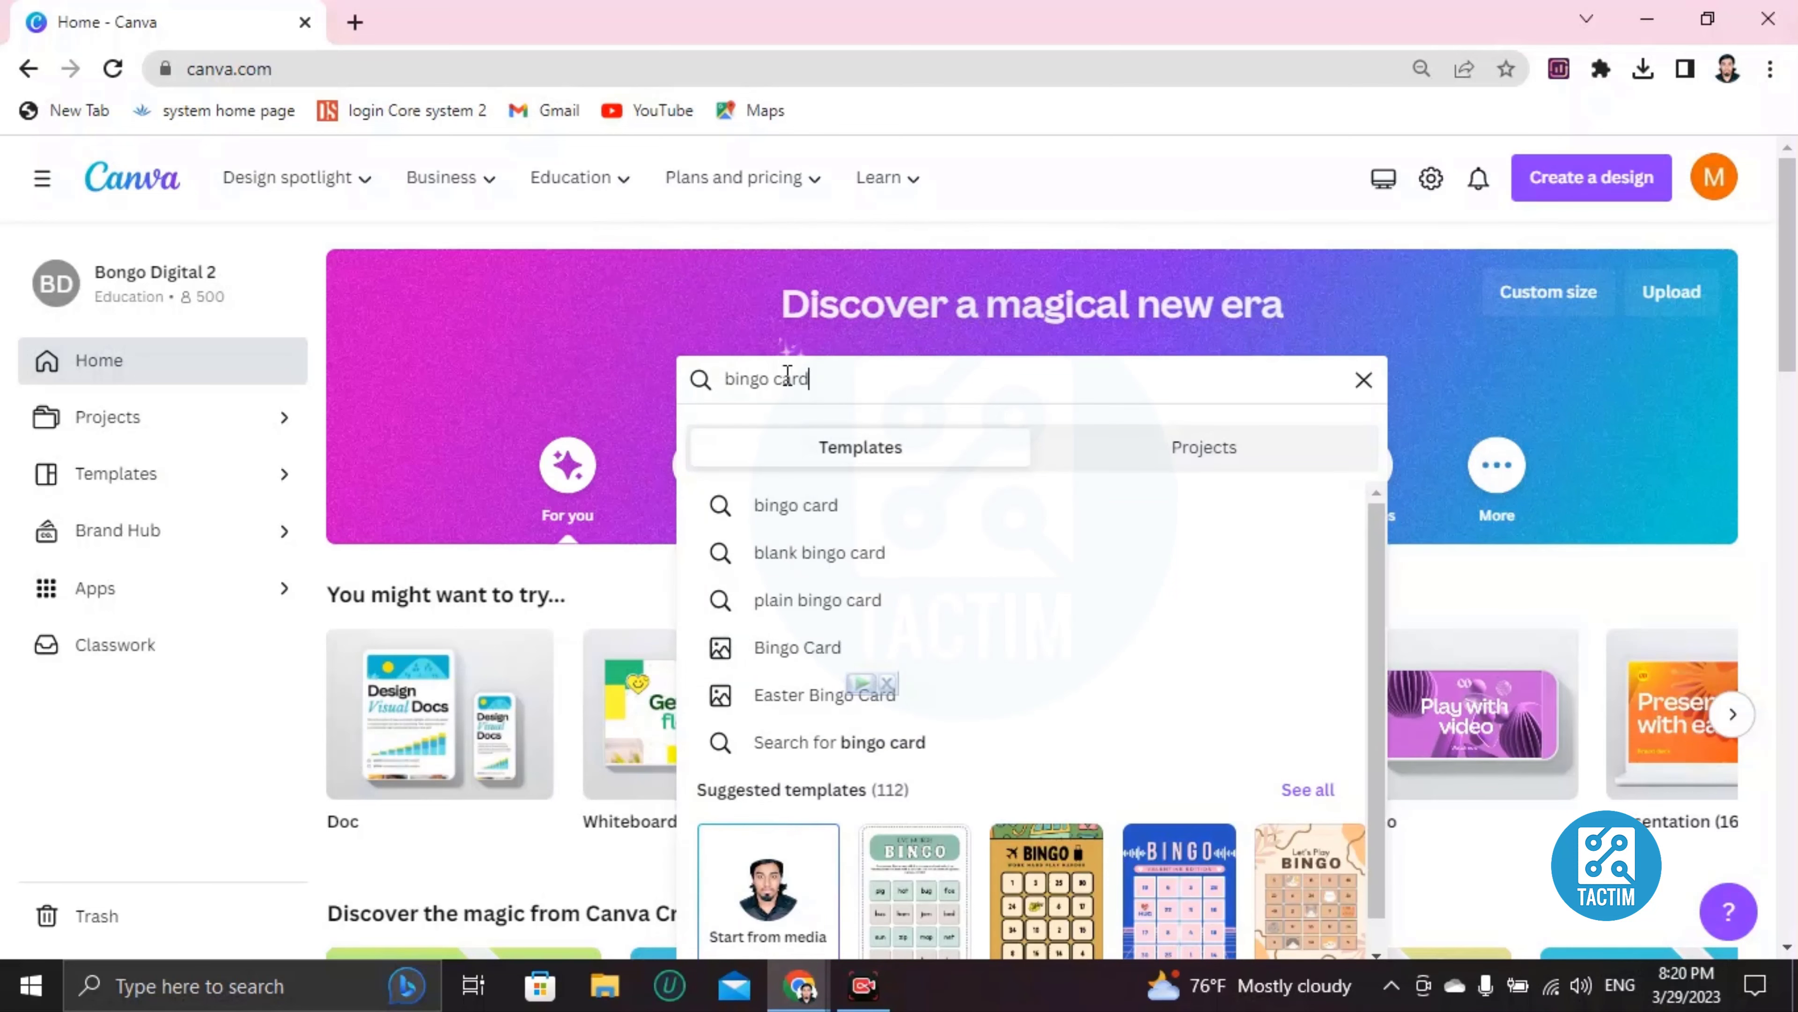
key("Return")
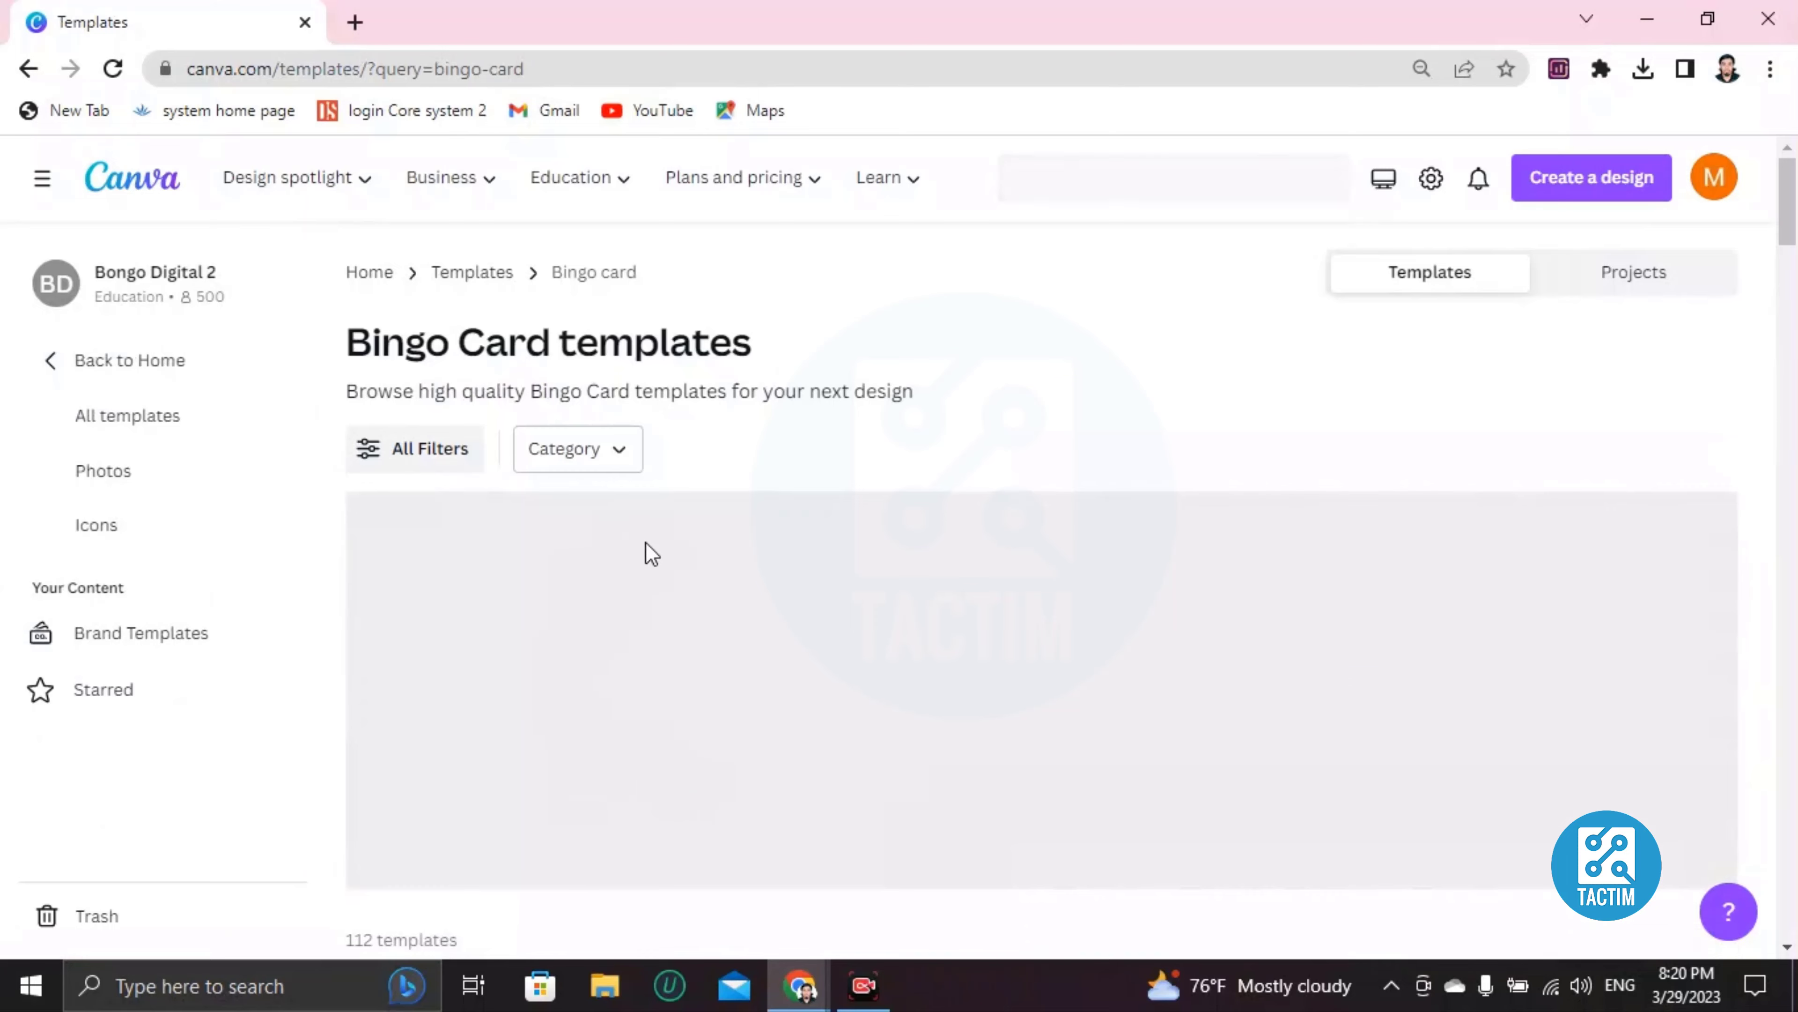
scroll(632, 487, "down", 3)
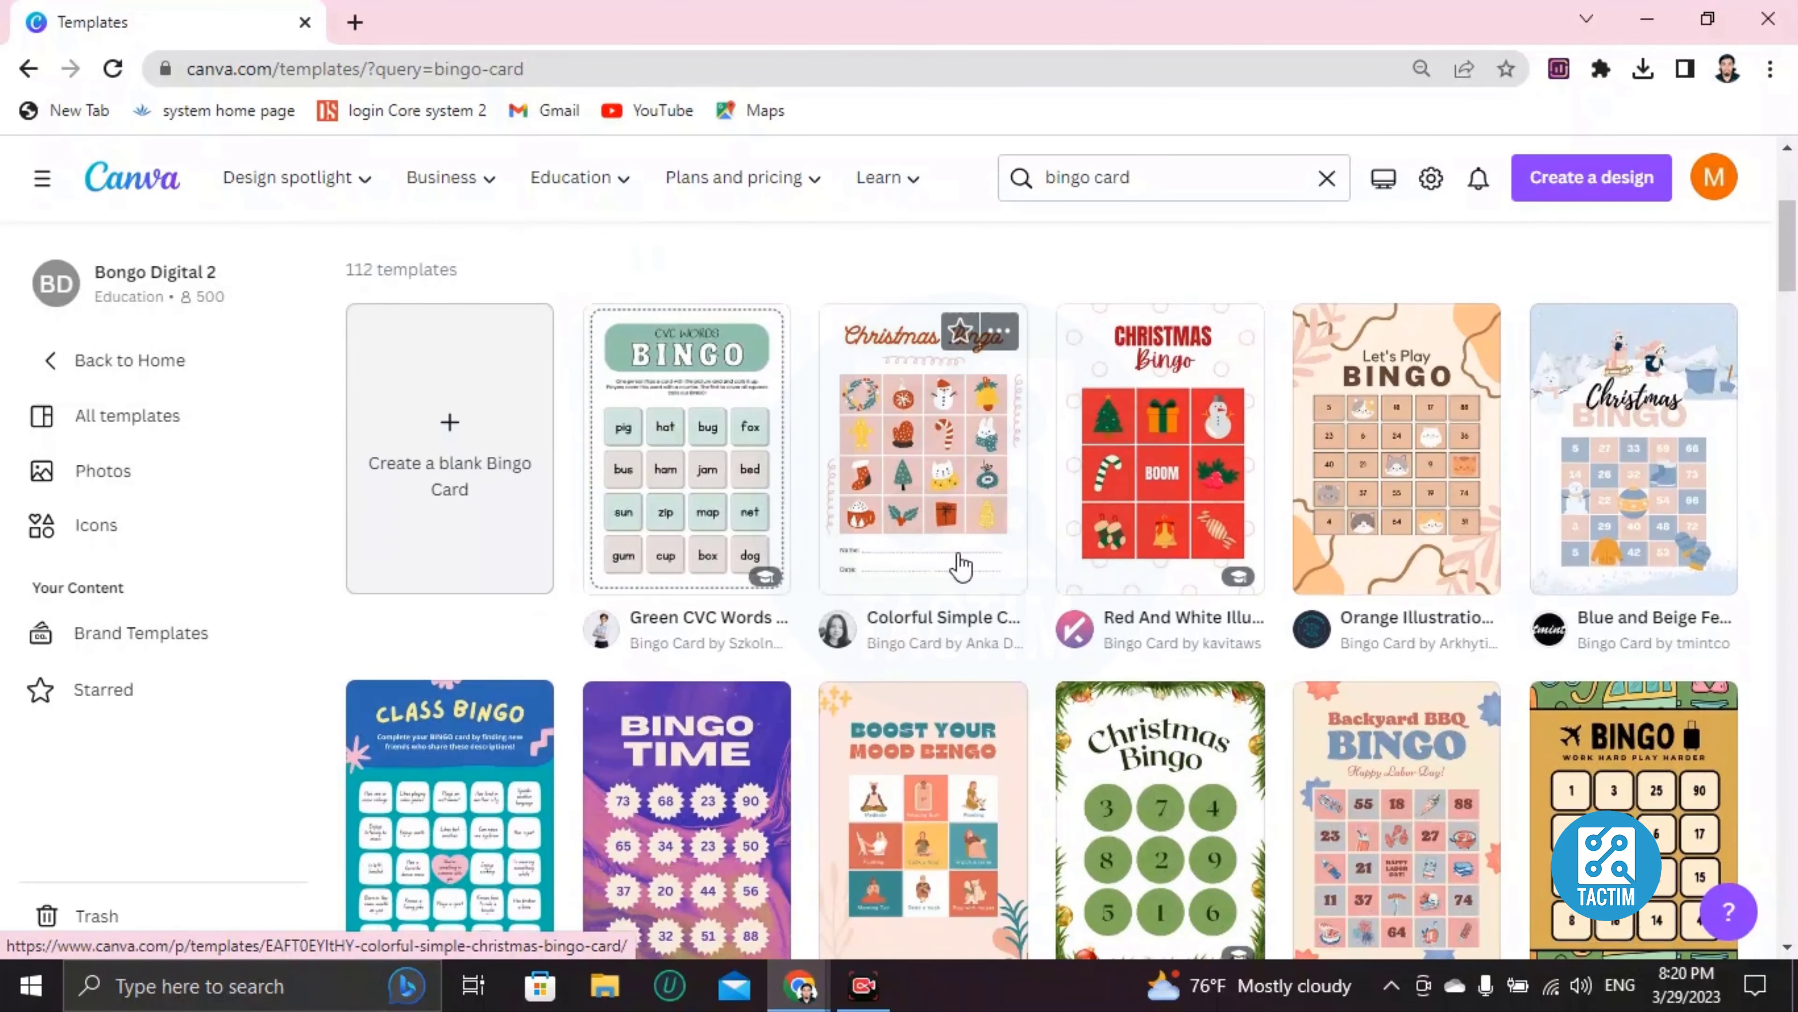
scroll(935, 536, "down", 6)
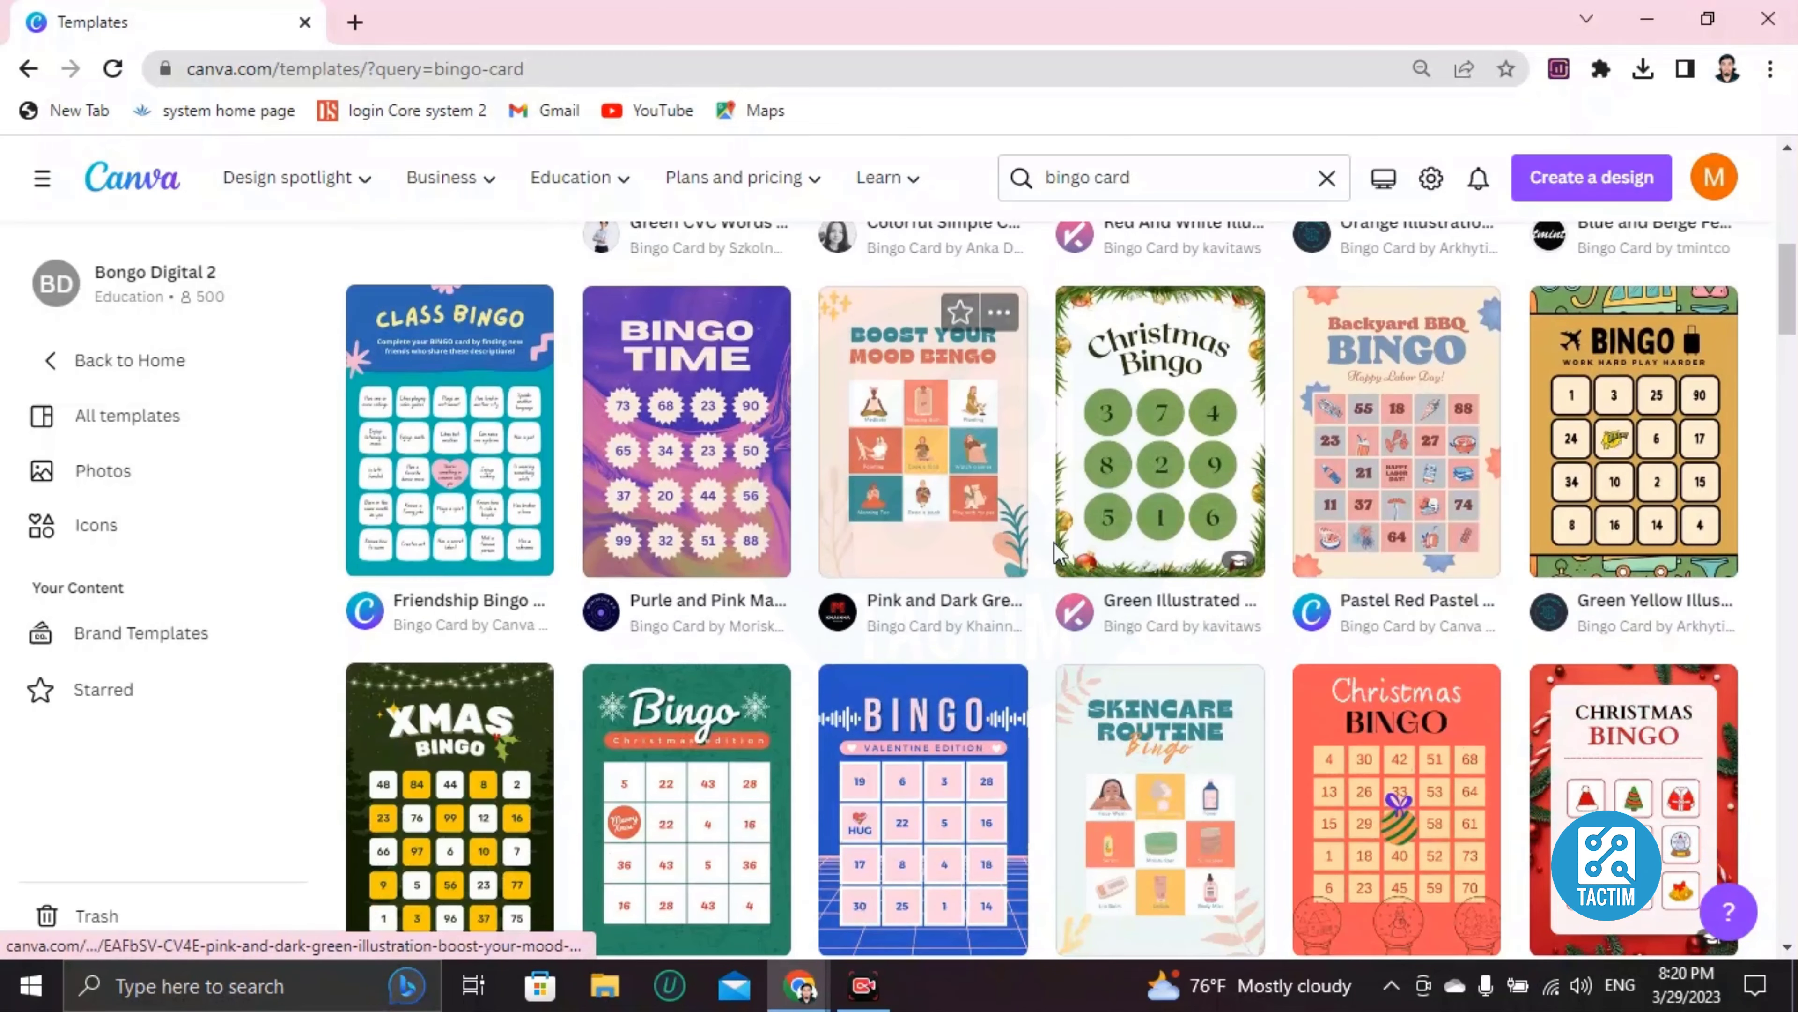
scroll(1054, 545, "down", 2)
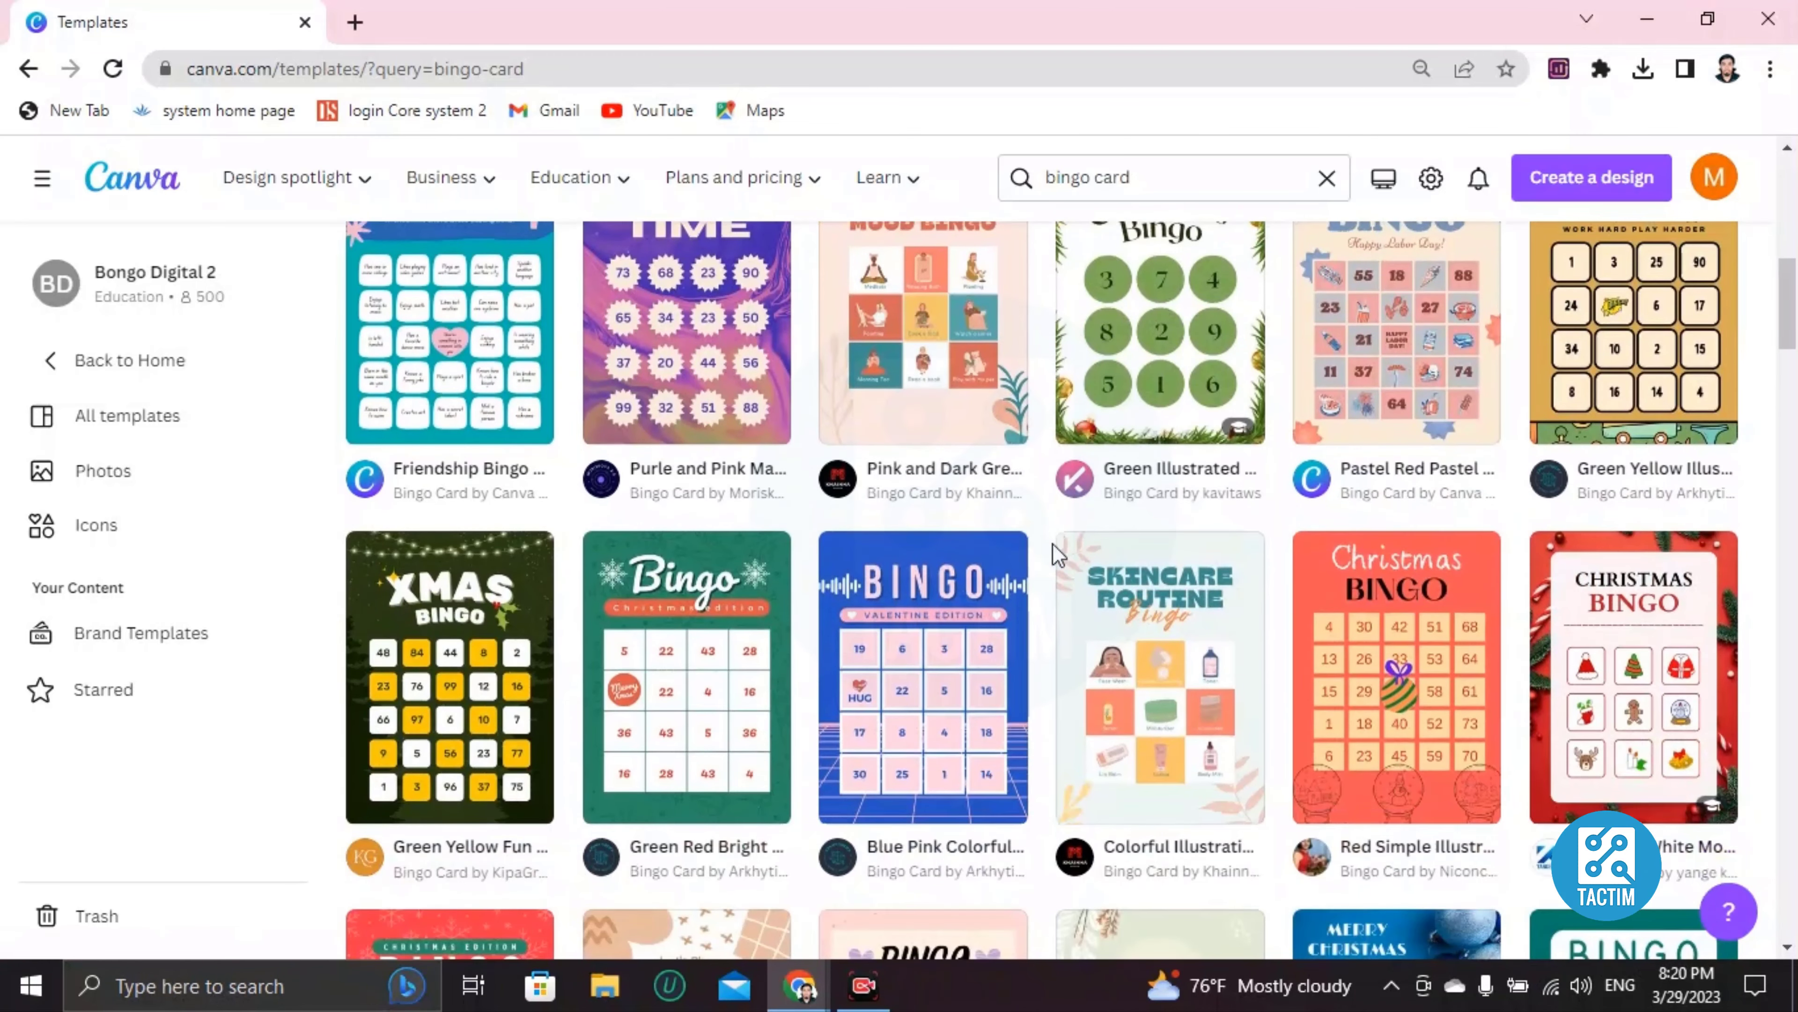
scroll(1057, 554, "down", 4)
Customize the Blue Pink Colorful Valentine Bingo Card template, then select its title, table and background
left_click(906, 473)
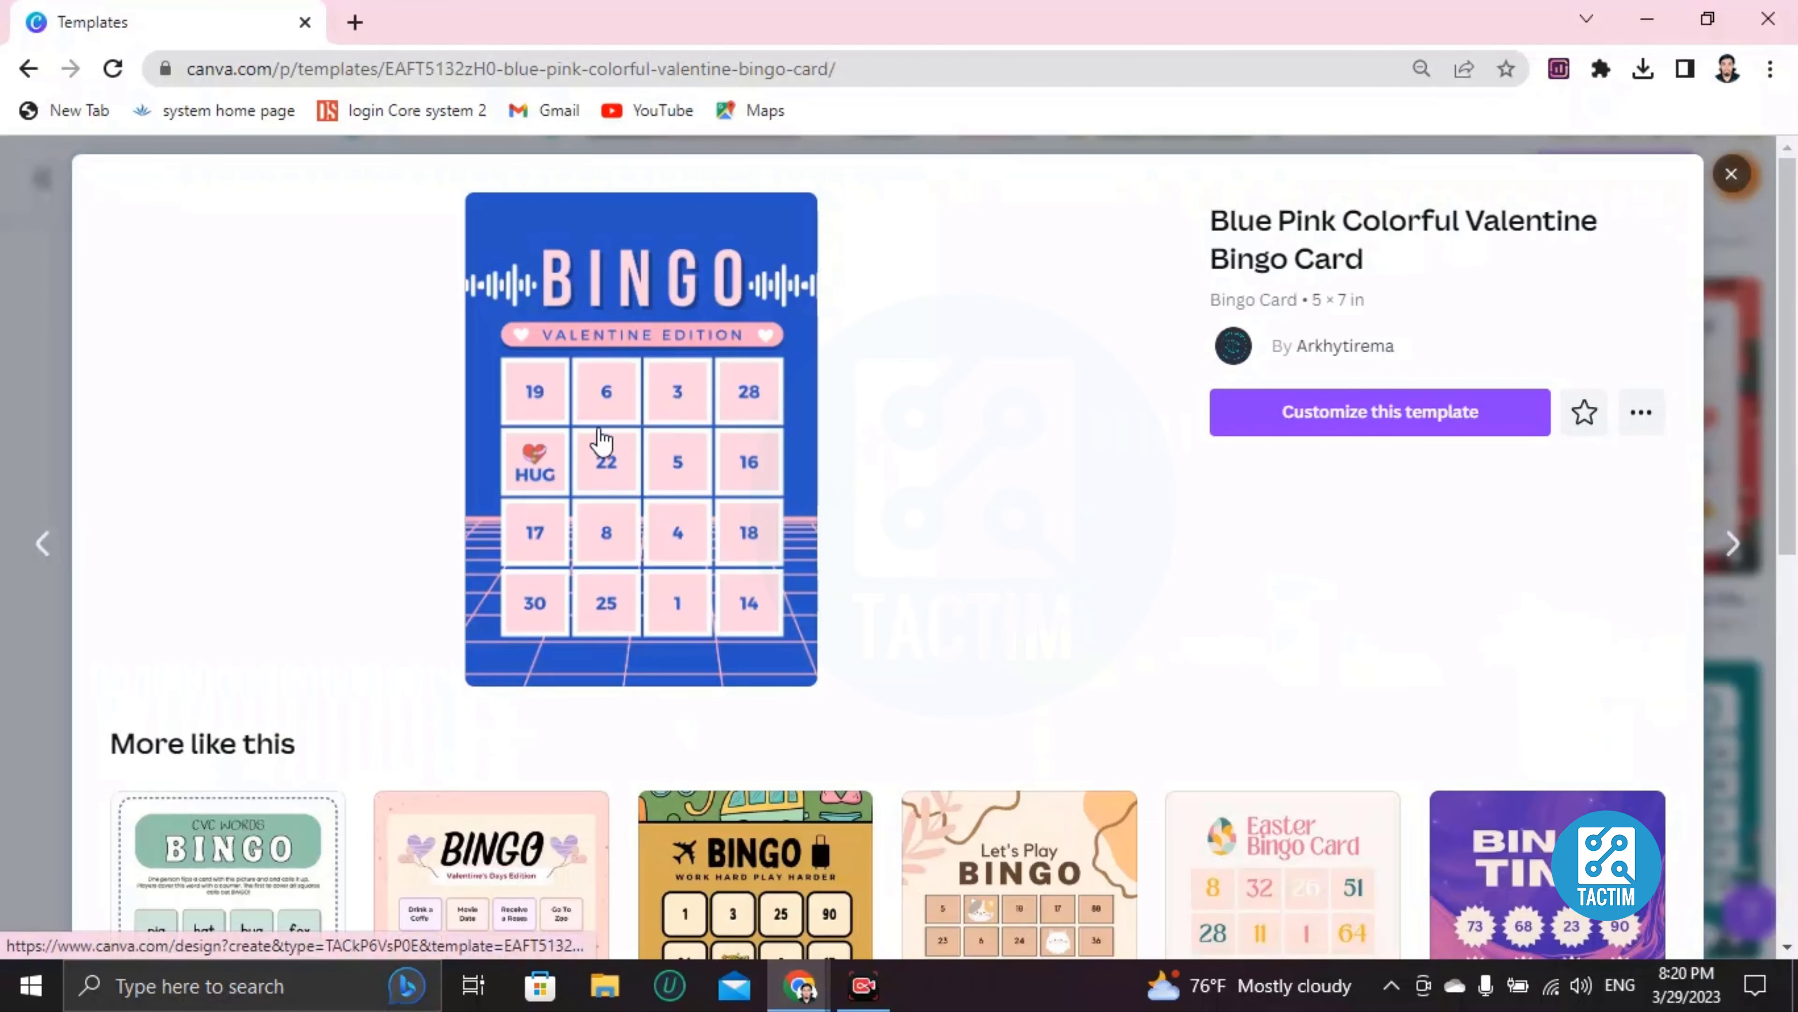
left_click(1412, 430)
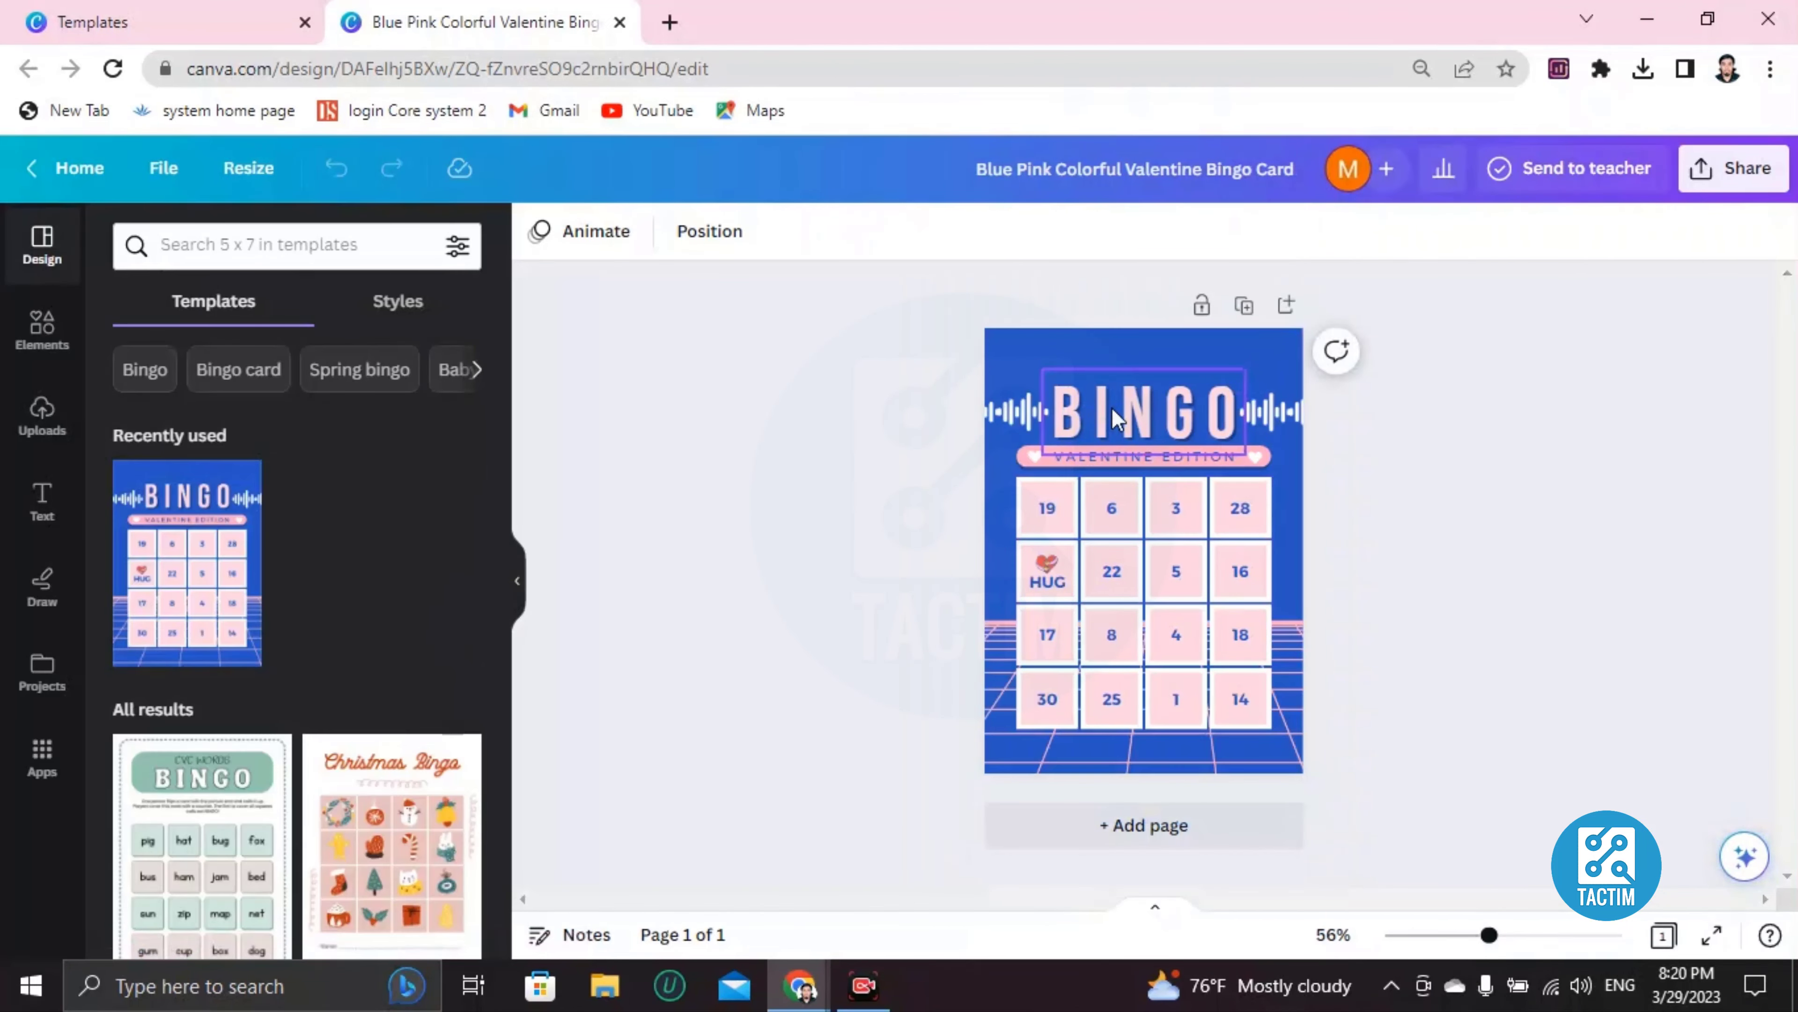
left_click(1112, 407)
left_click(1075, 503)
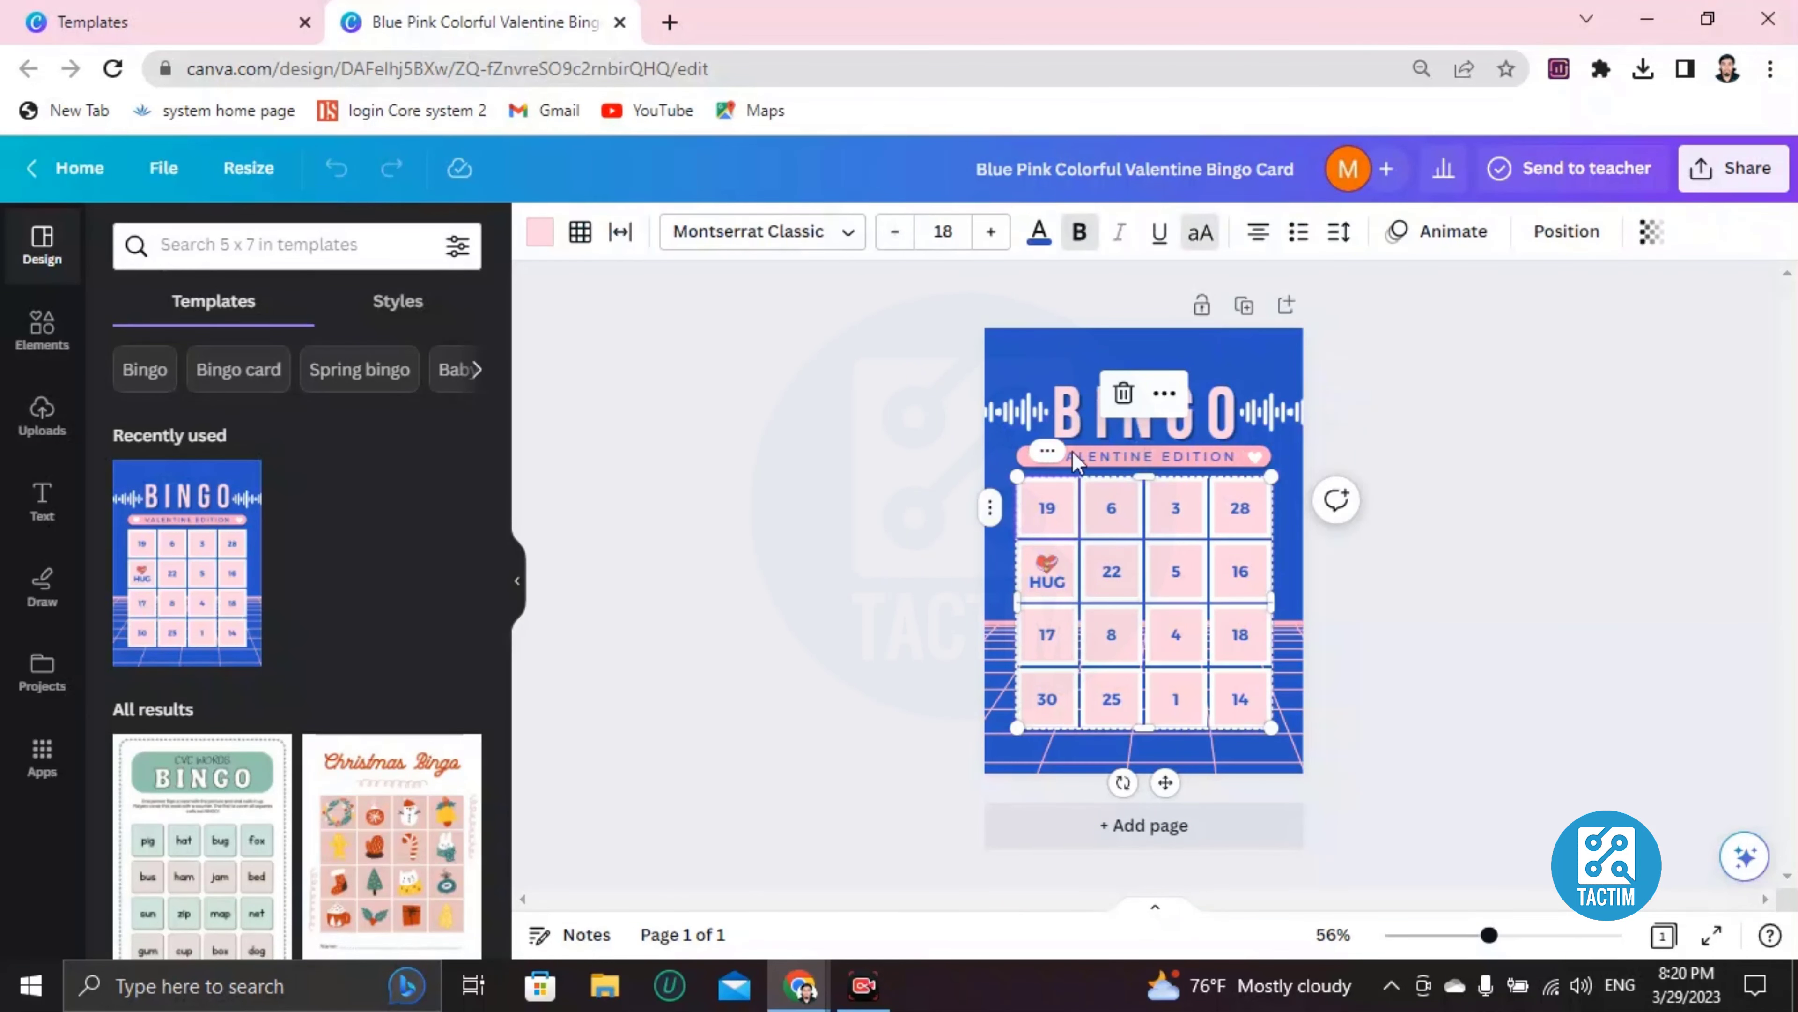
left_click(1039, 356)
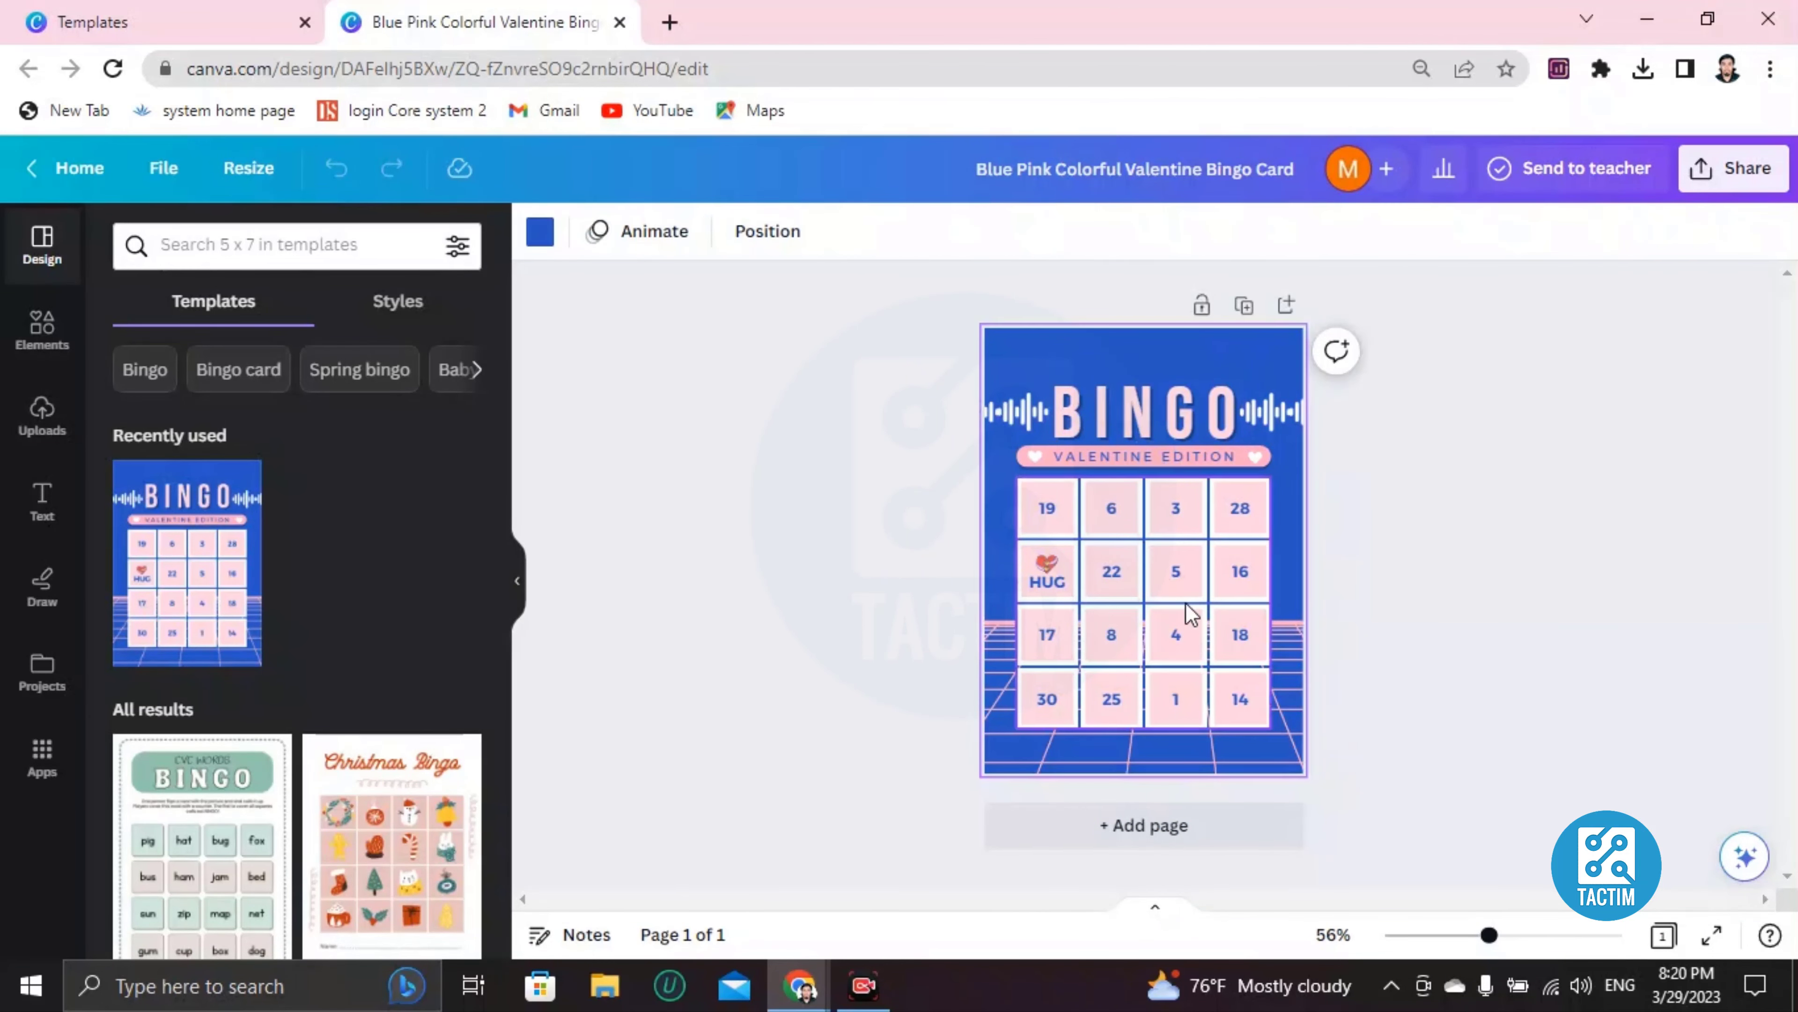
left_click(1124, 546)
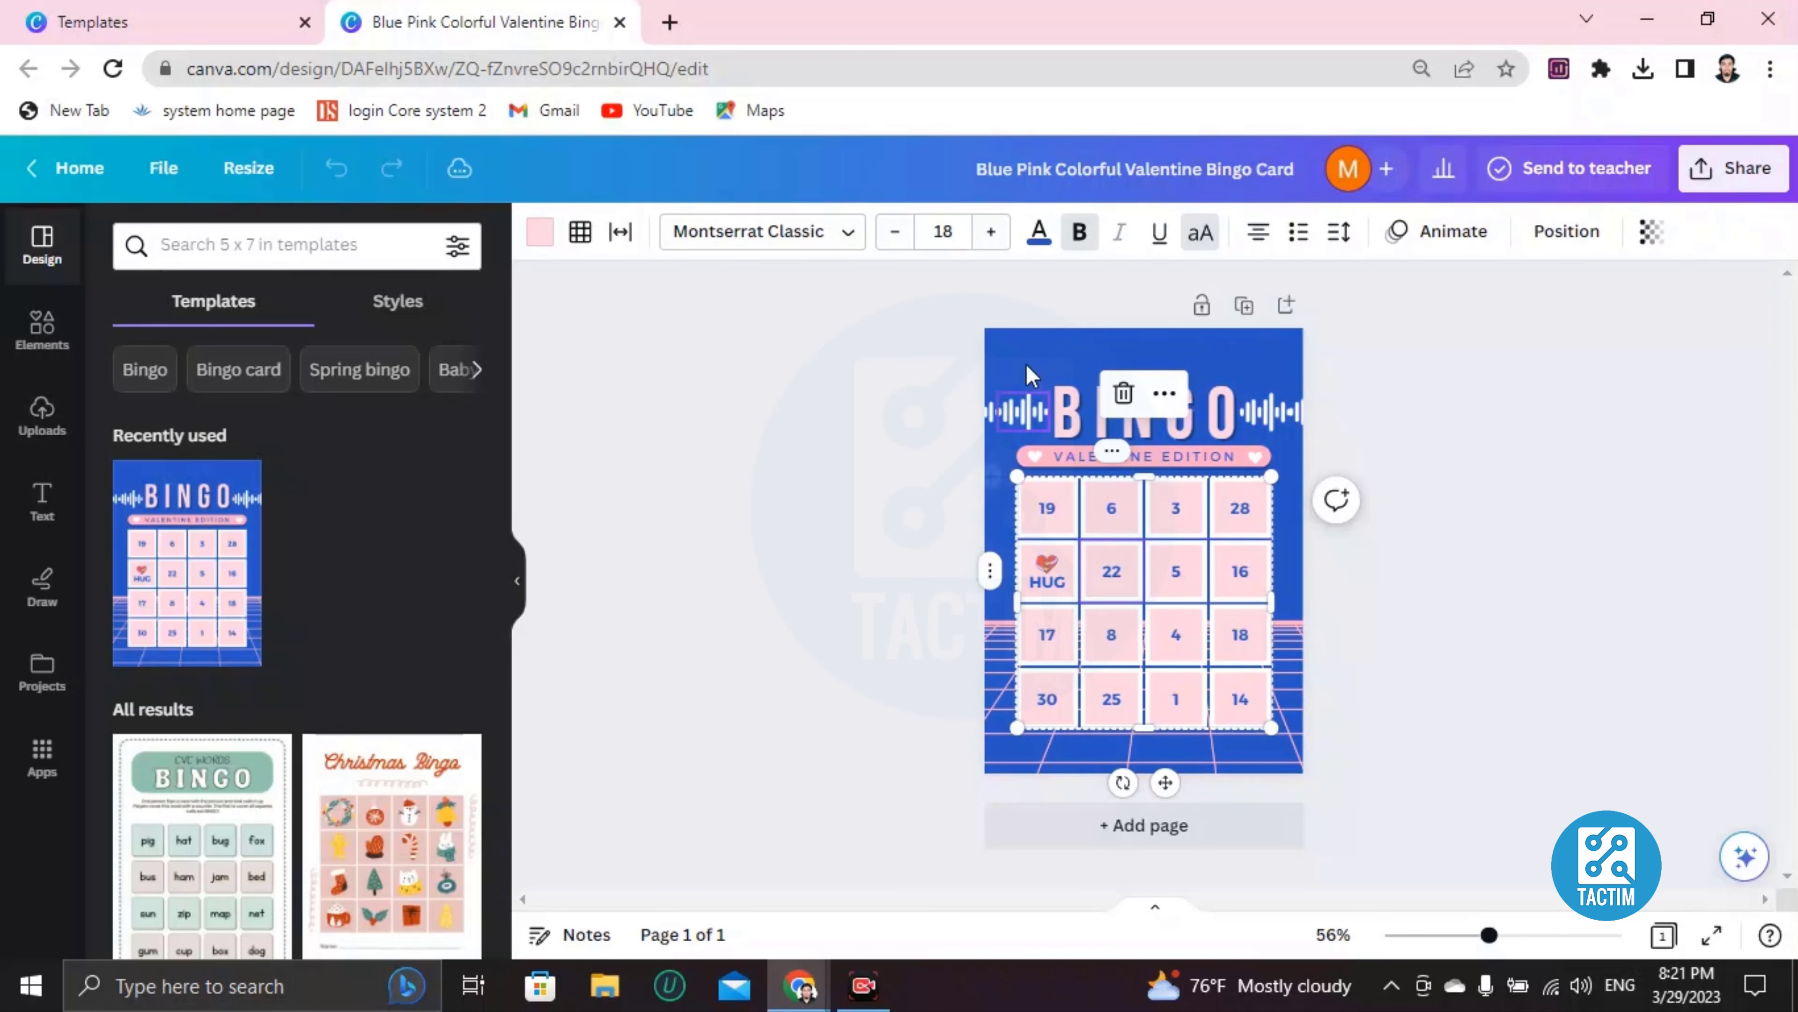
left_click(1020, 353)
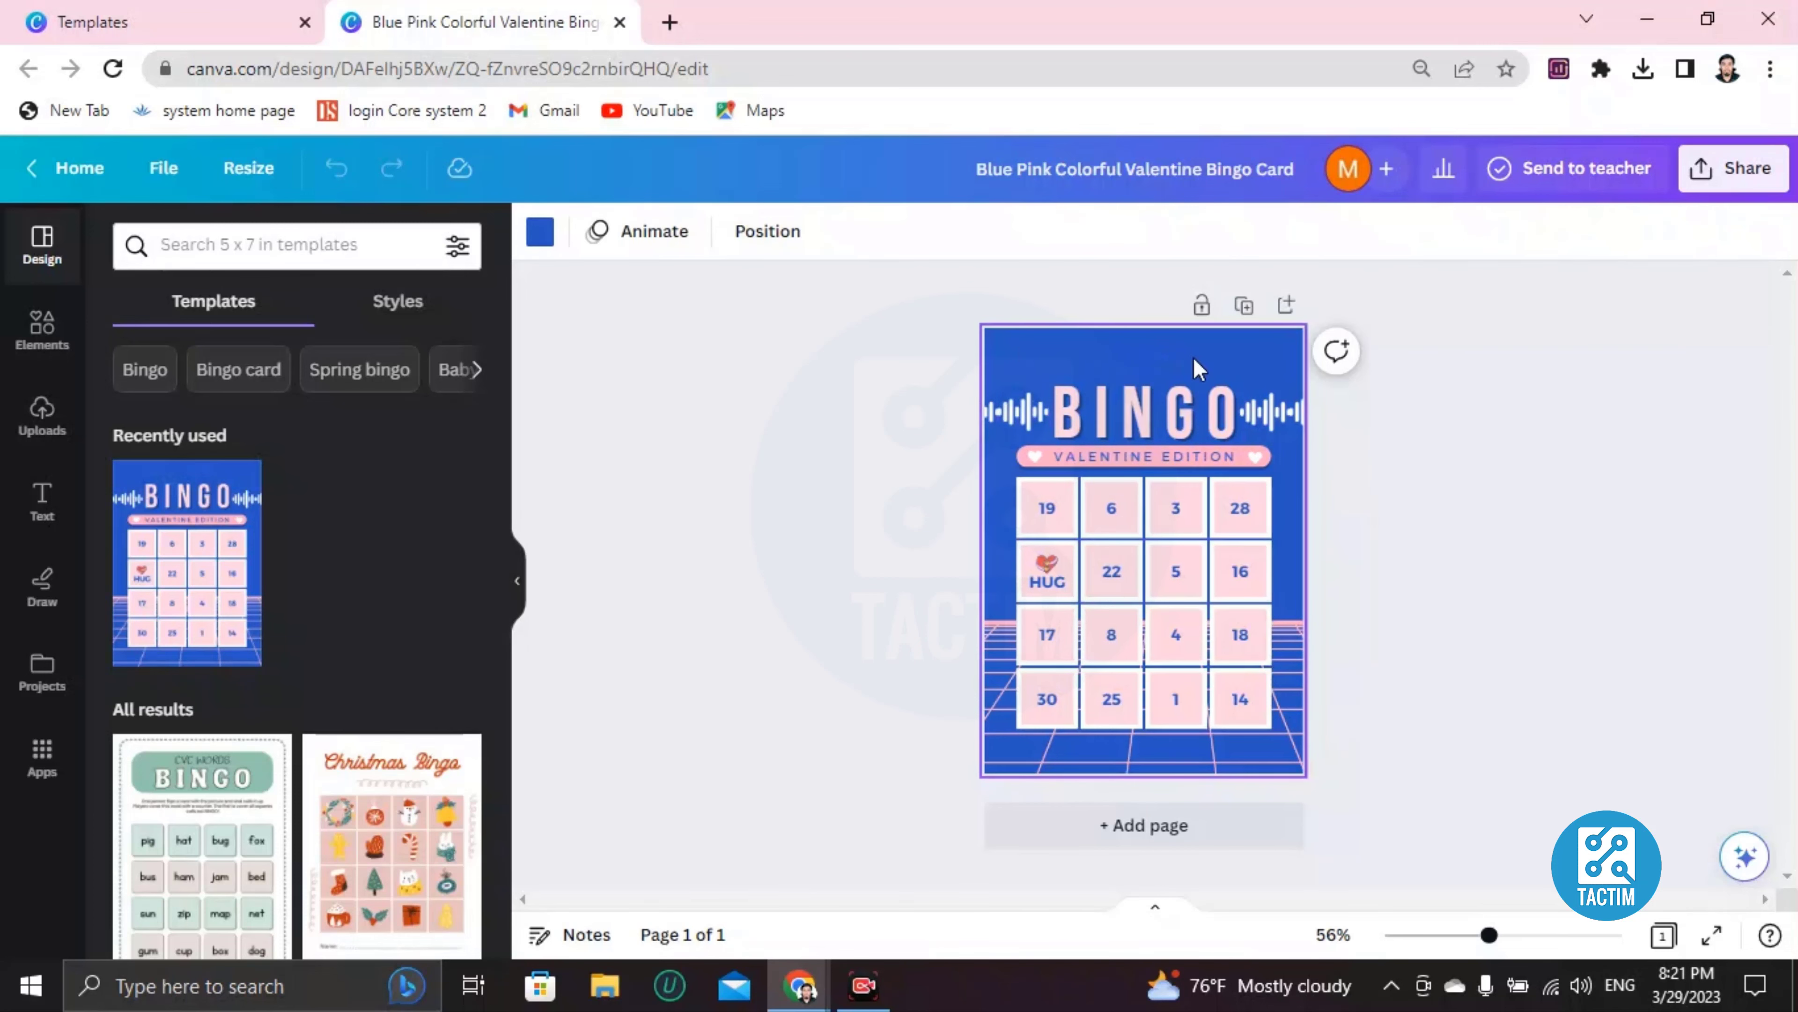
Give the page a brown-gold gradient background after trying coral and purple
left_click(540, 230)
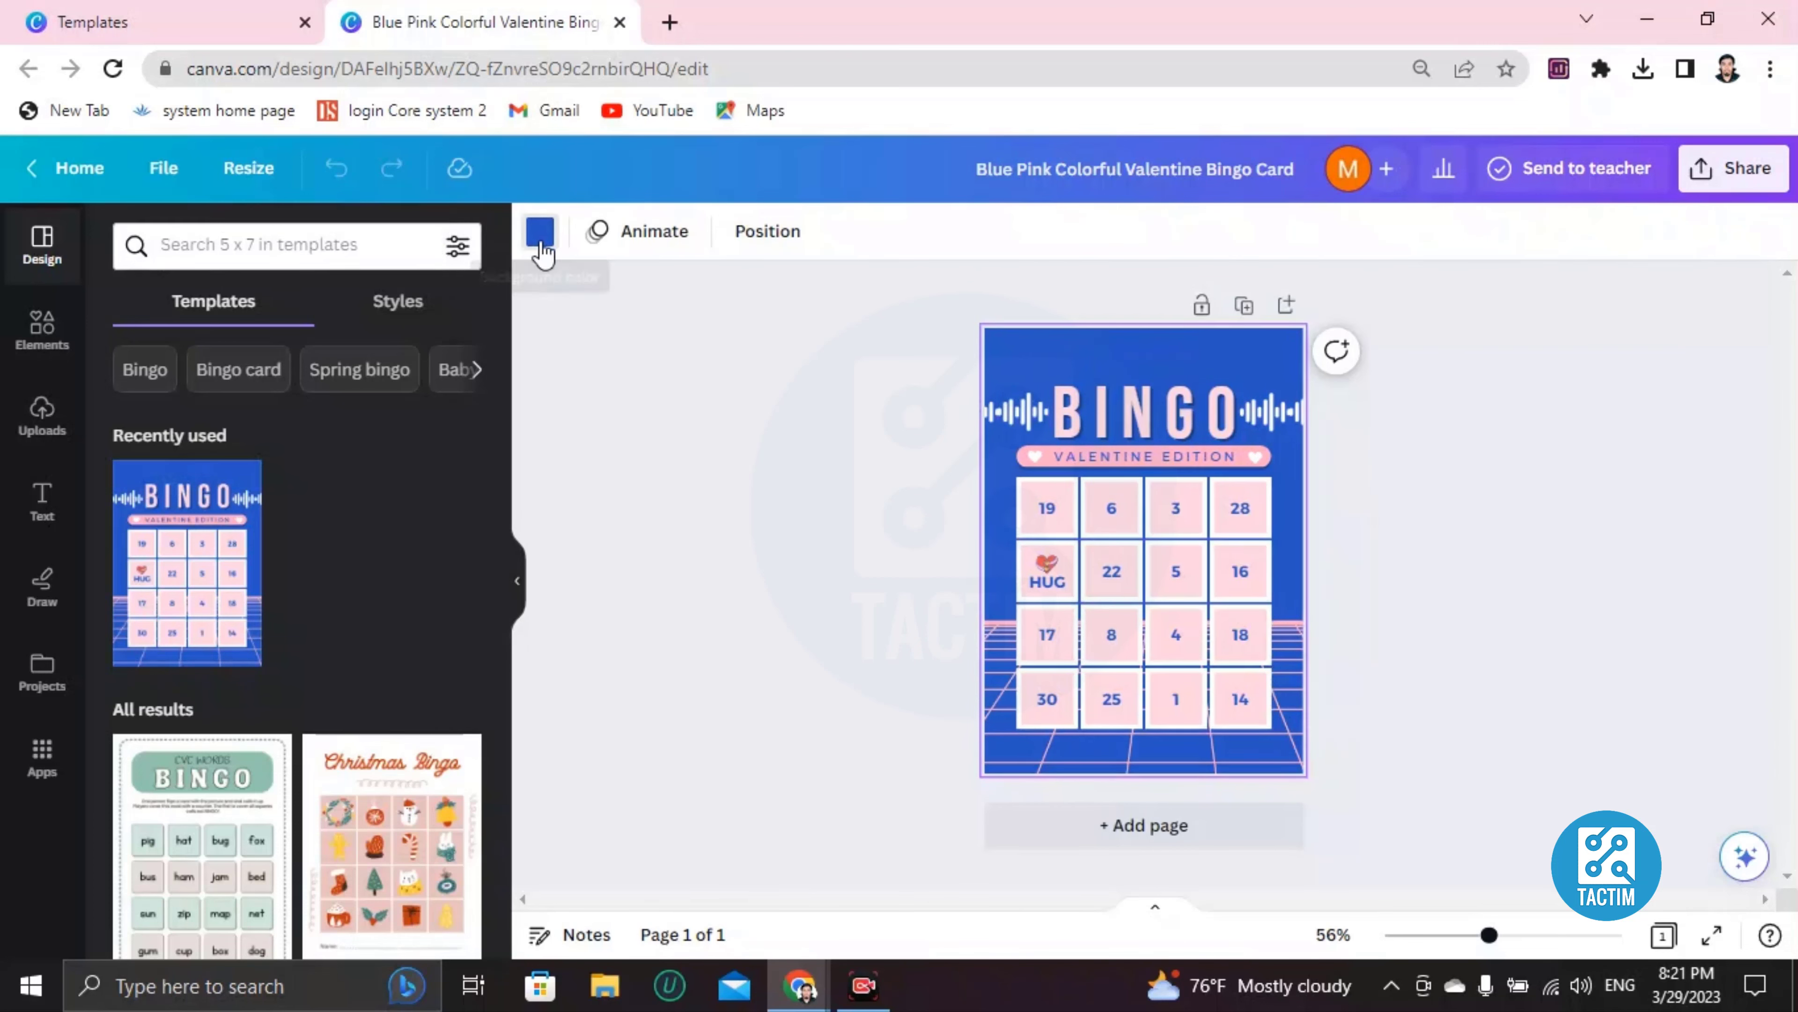
left_click(204, 807)
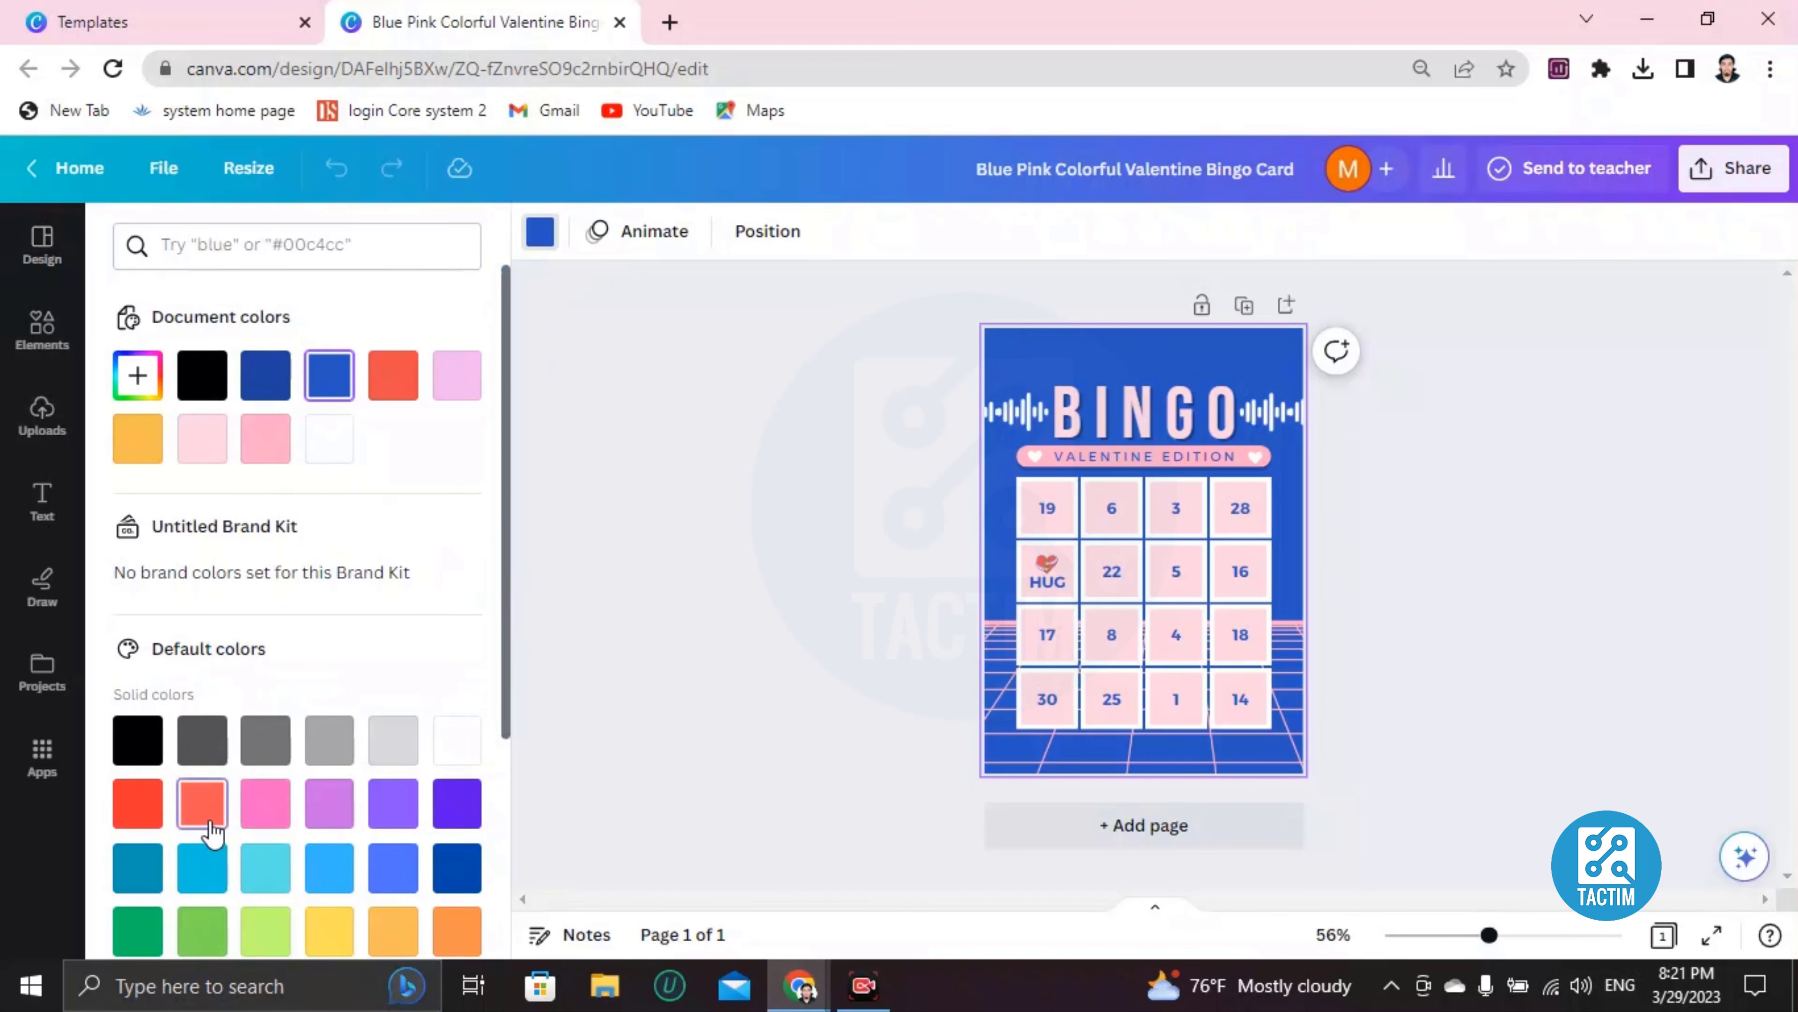
left_click(329, 802)
scroll(322, 783, "down", 2)
scroll(269, 766, "down", 3)
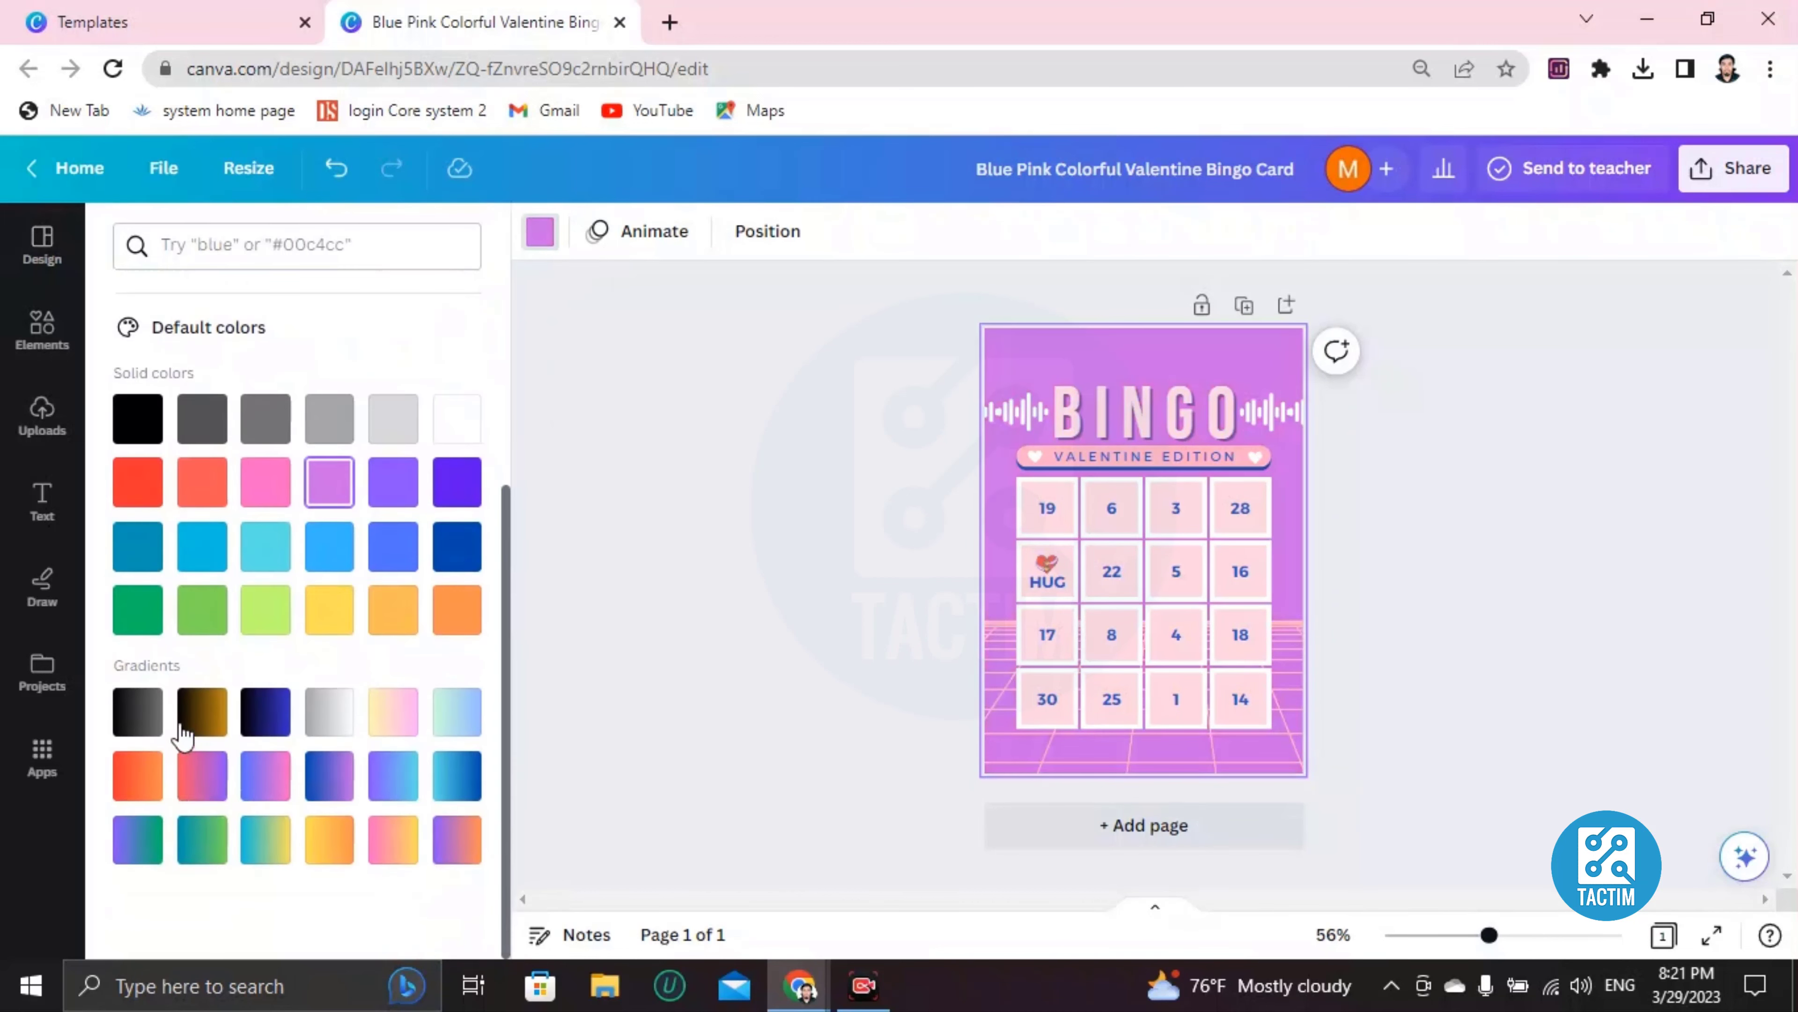
left_click(198, 716)
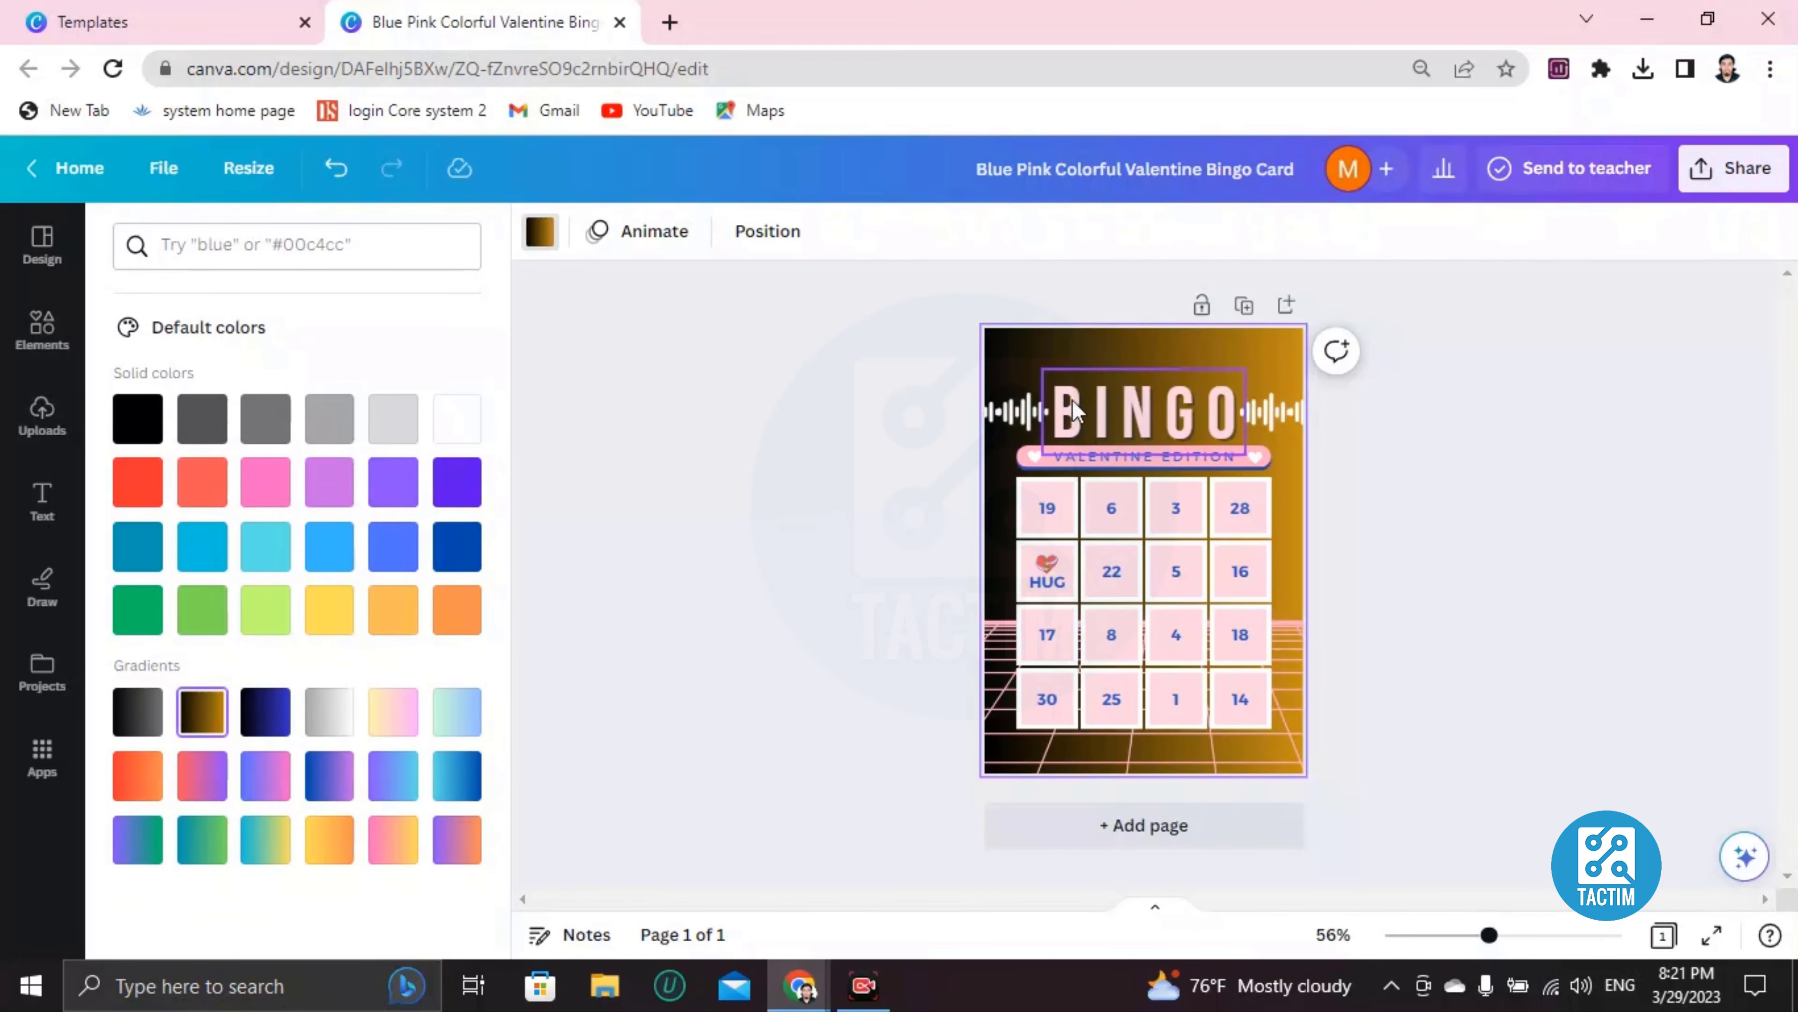
Change the BINGO title text colour to lime
double_click(1088, 400)
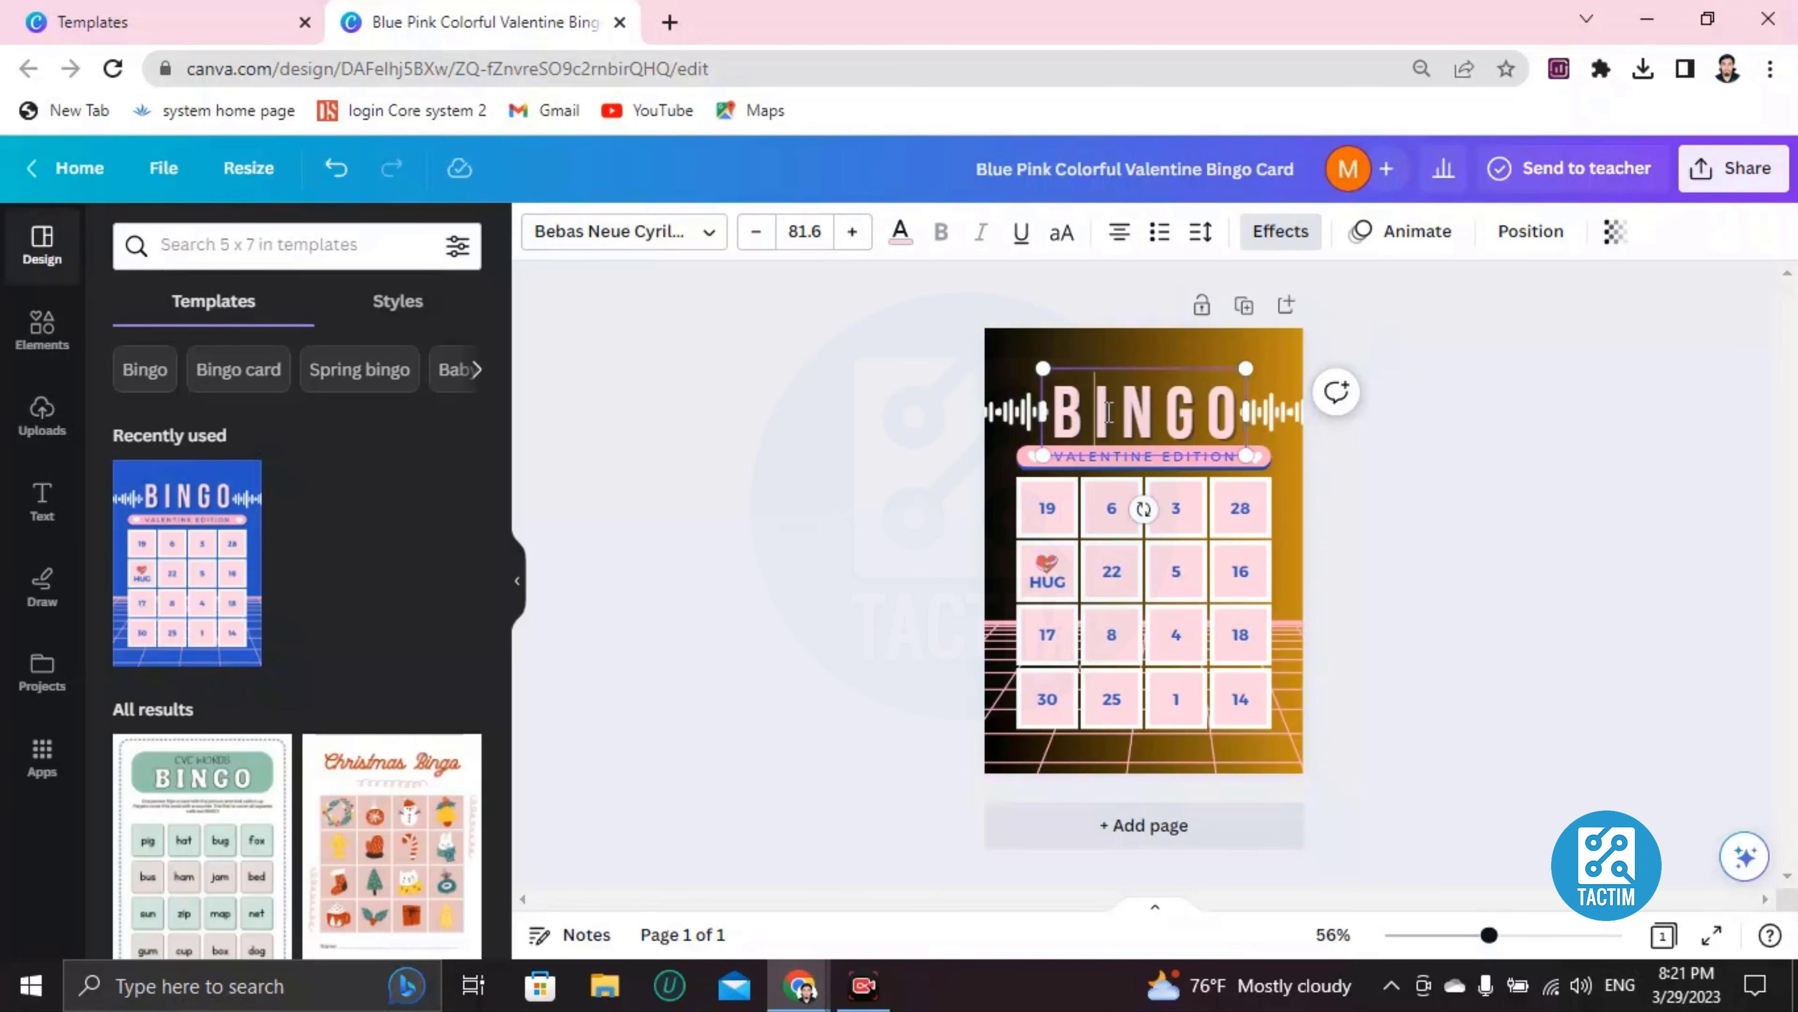
left_click(900, 230)
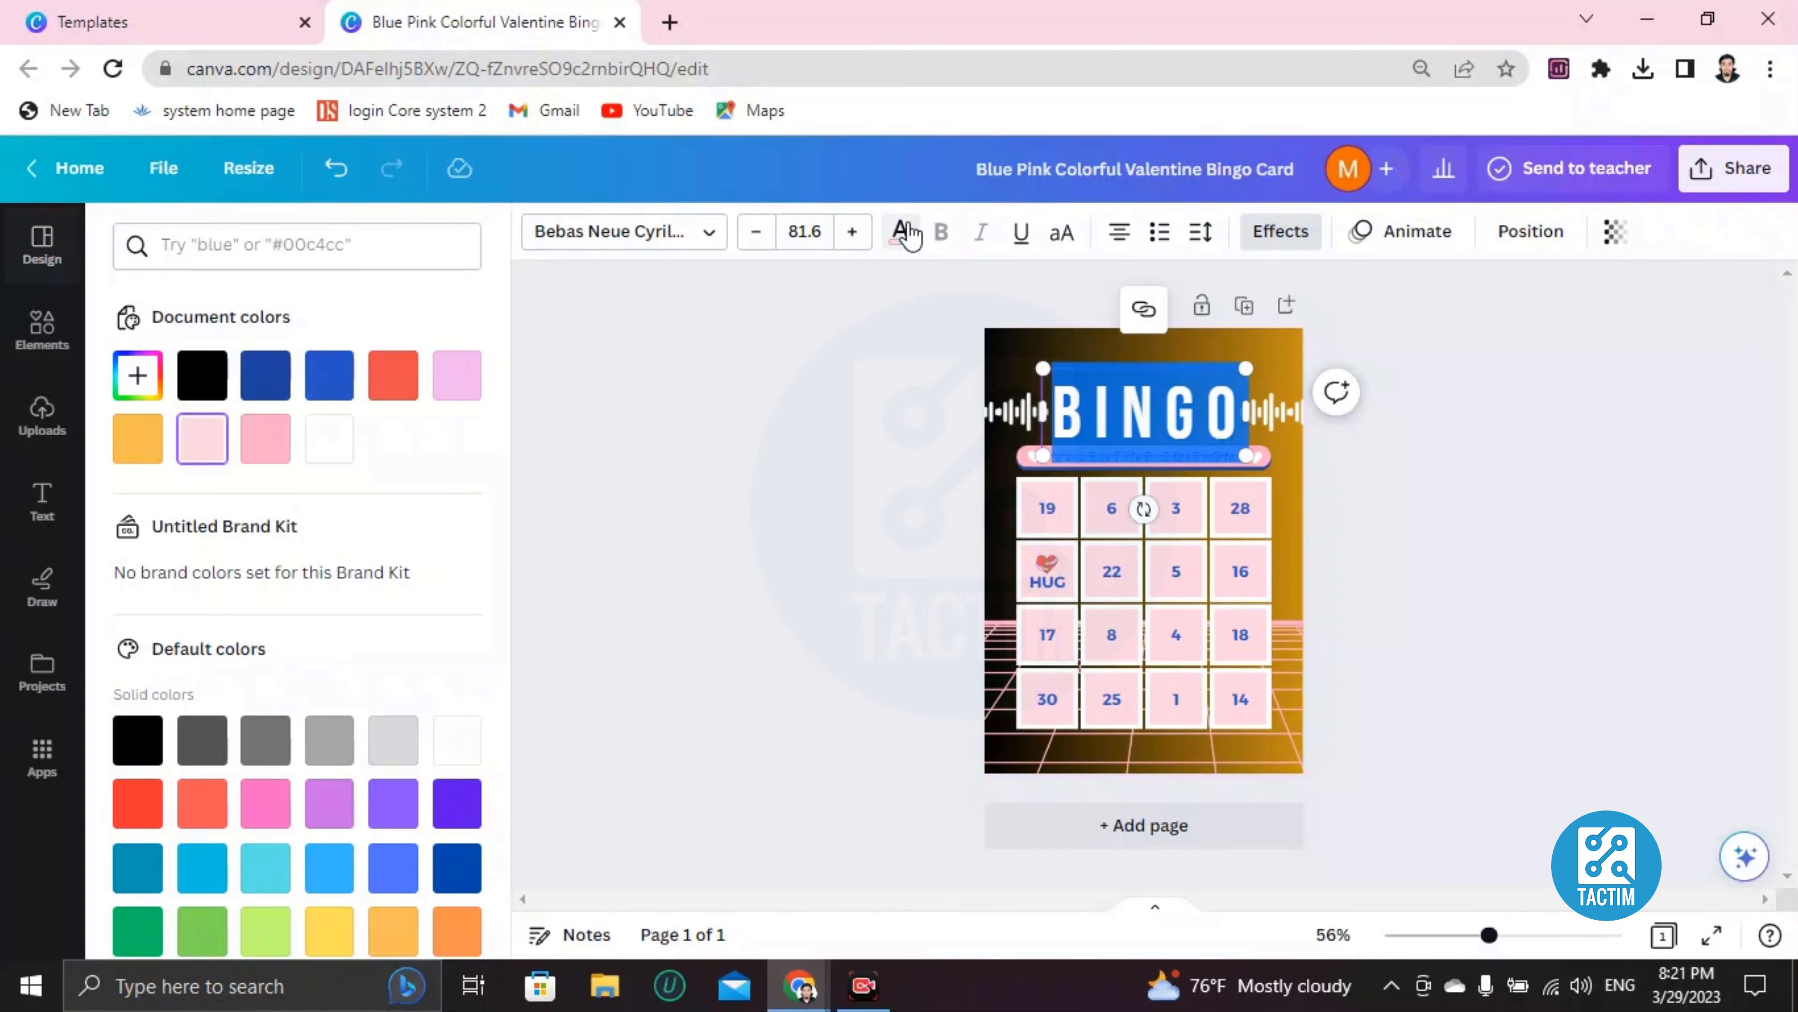
scroll(340, 750, "down", 2)
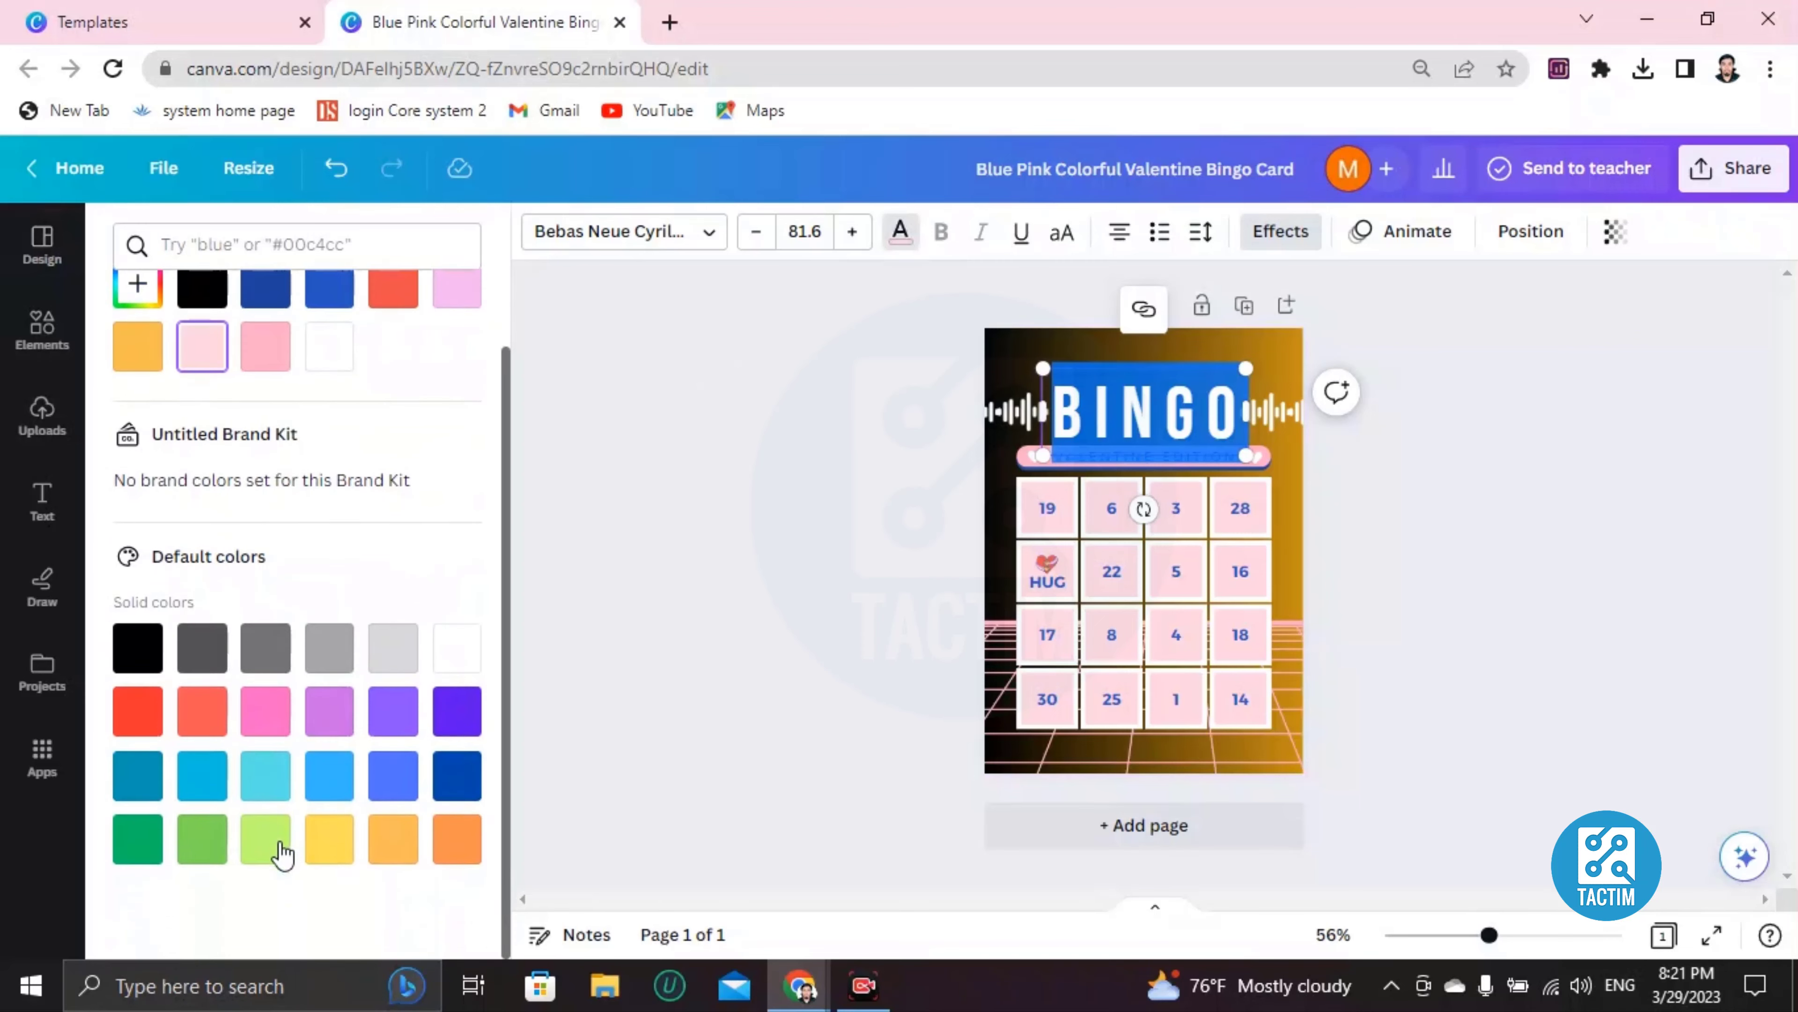
left_click(269, 842)
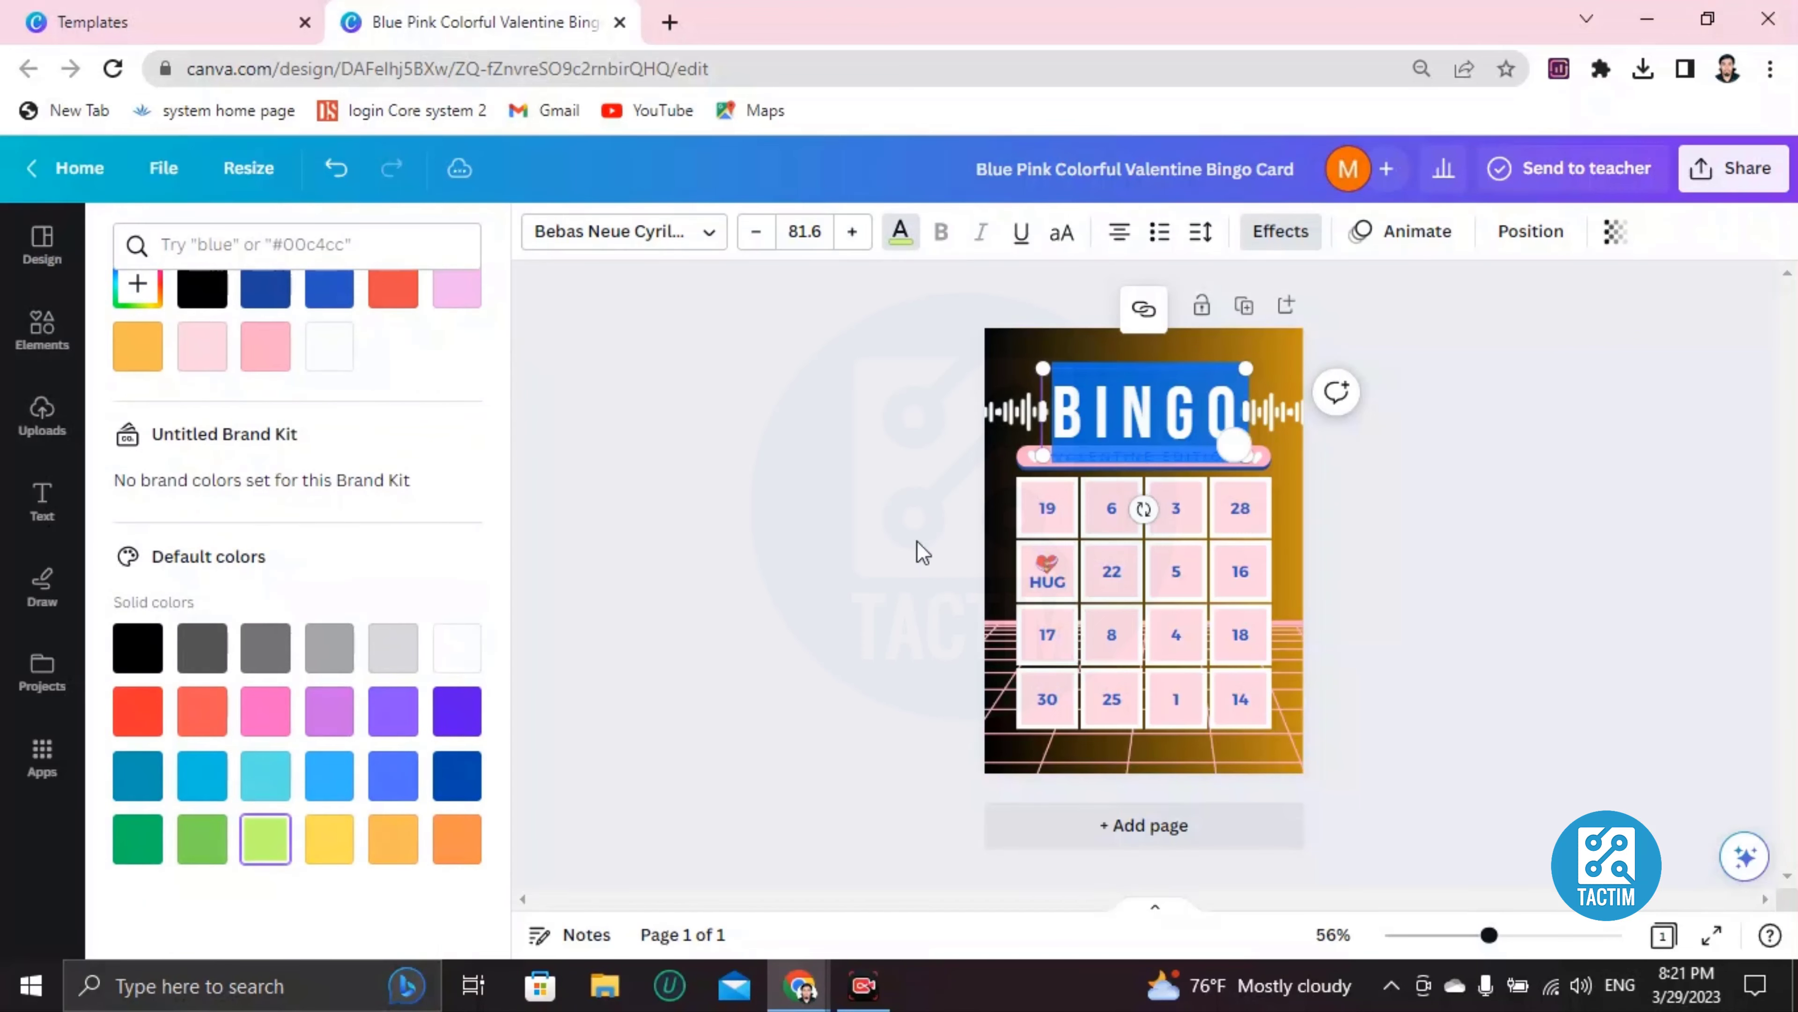
left_click(1031, 377)
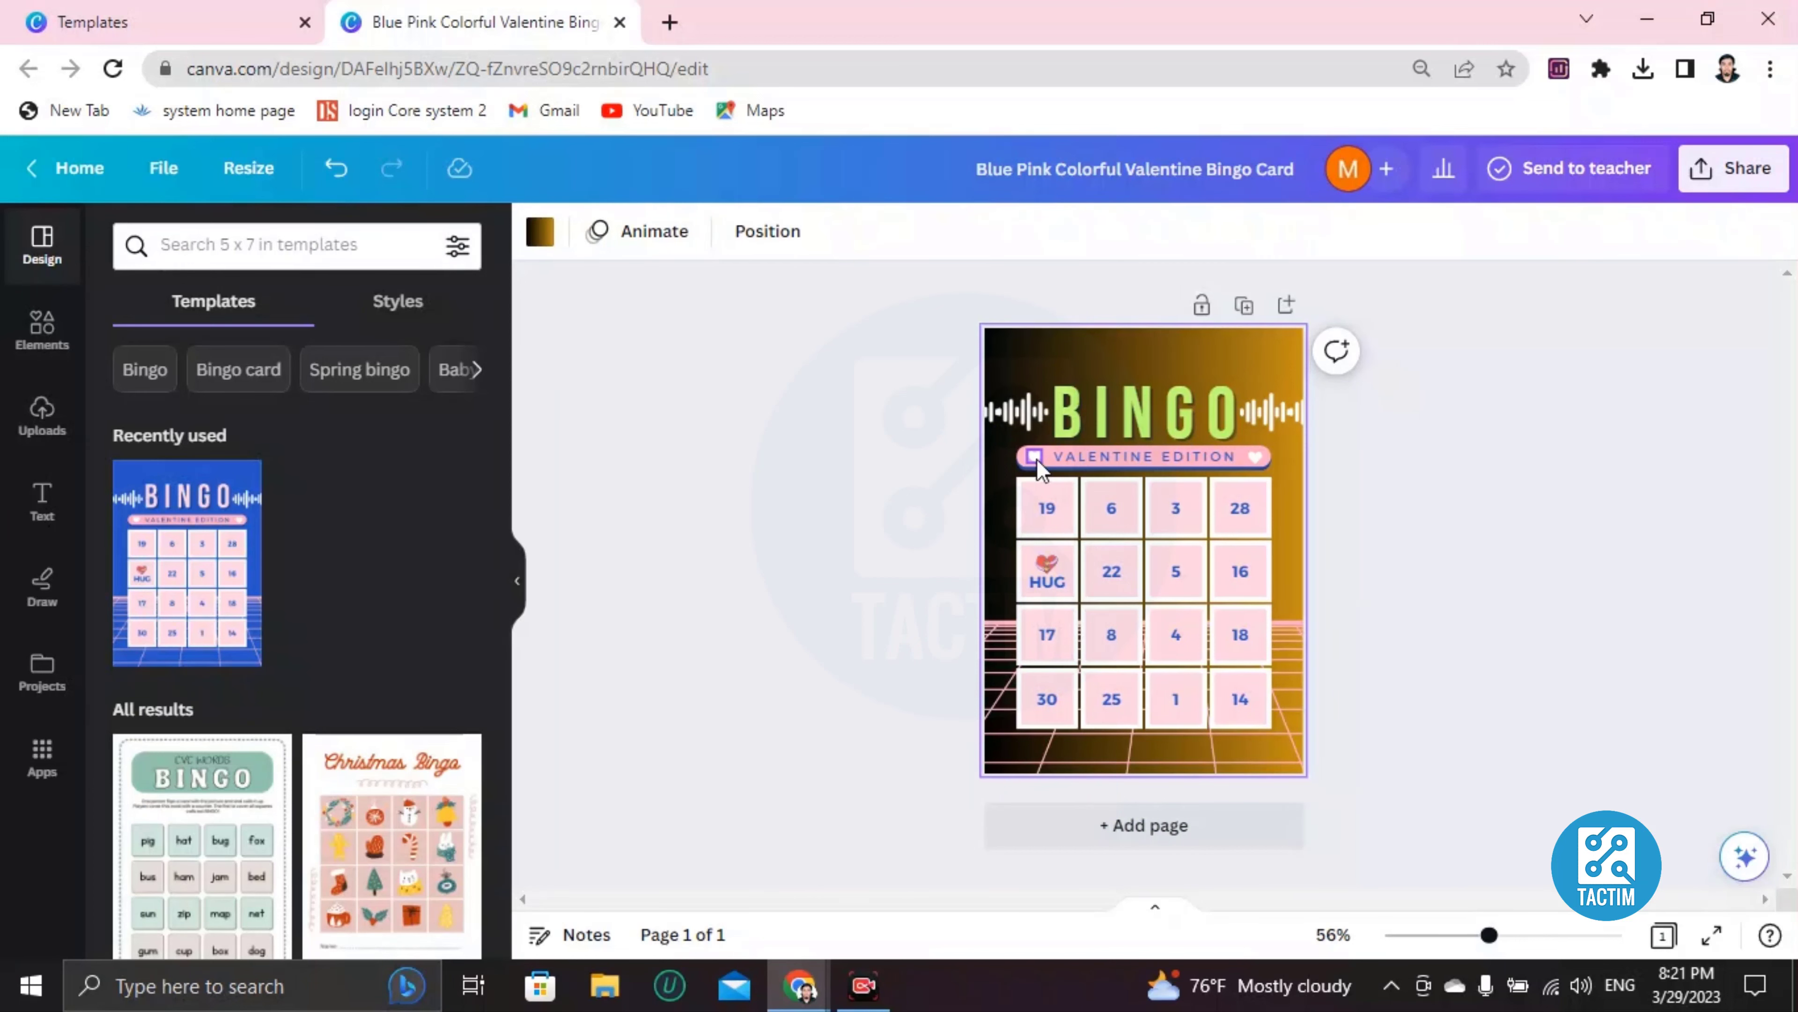
Recolour the small heart image at the banner's left end red
left_click(1031, 458)
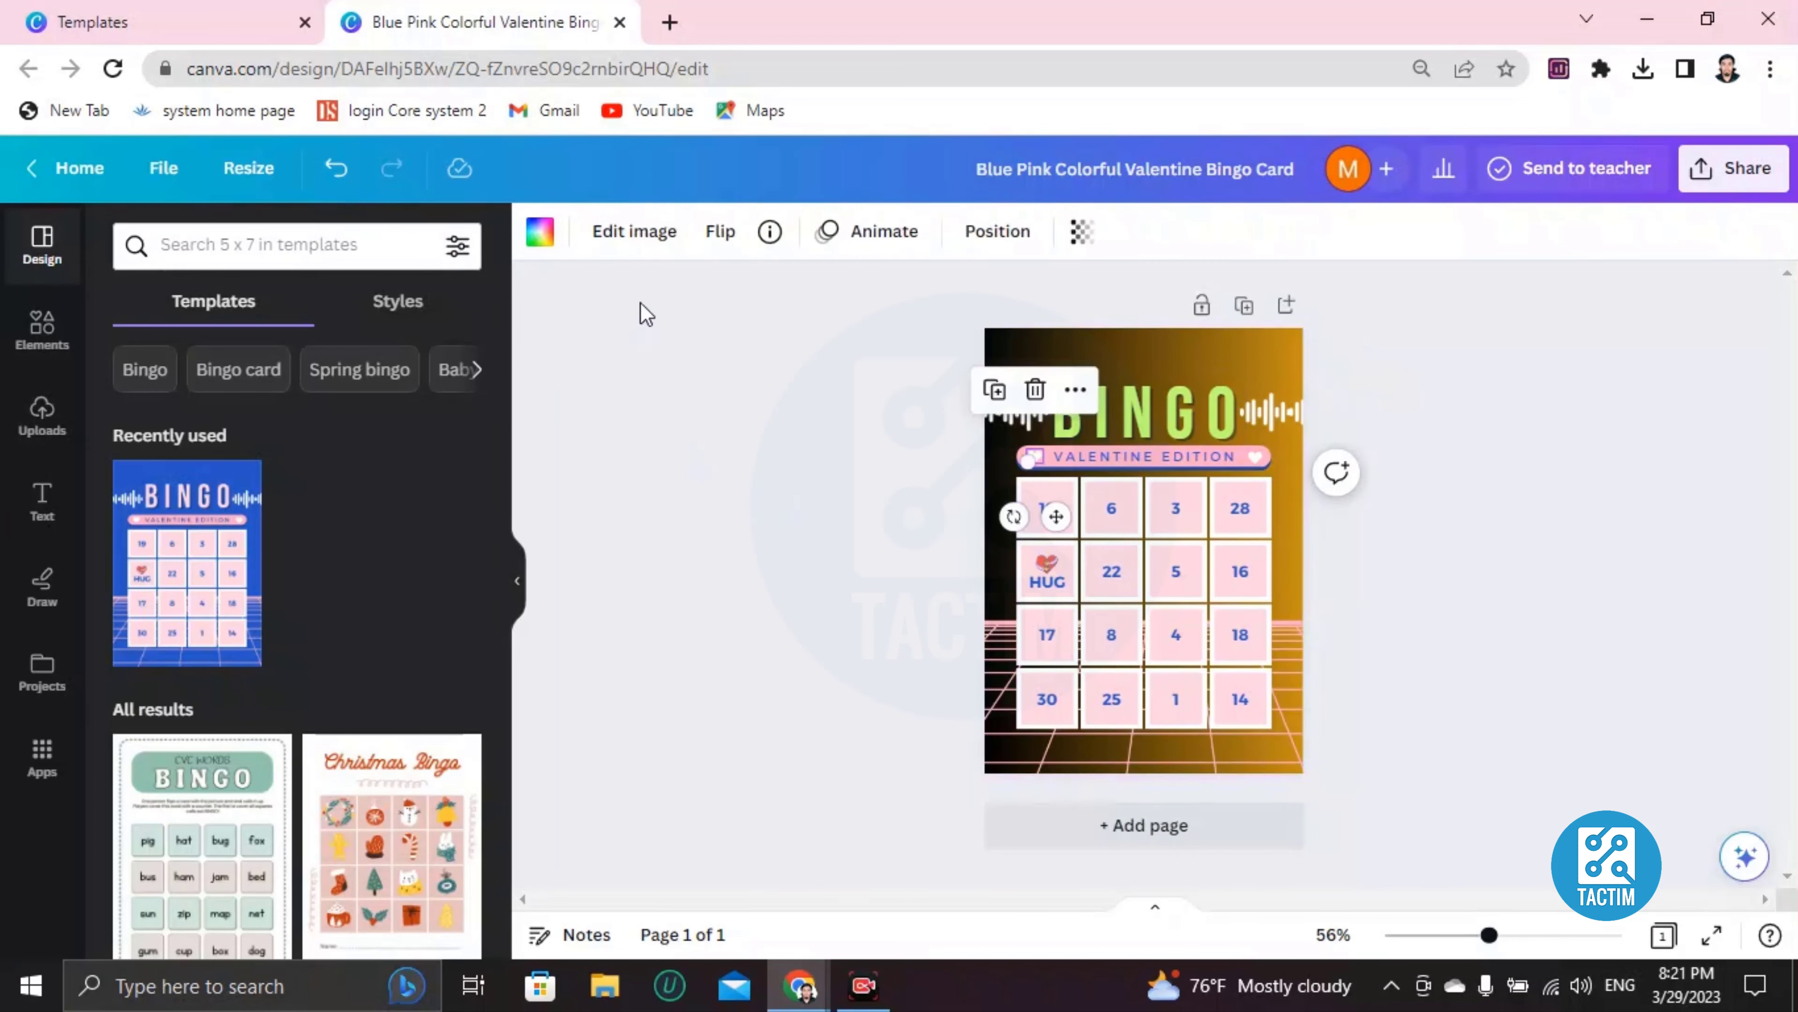
left_click(538, 234)
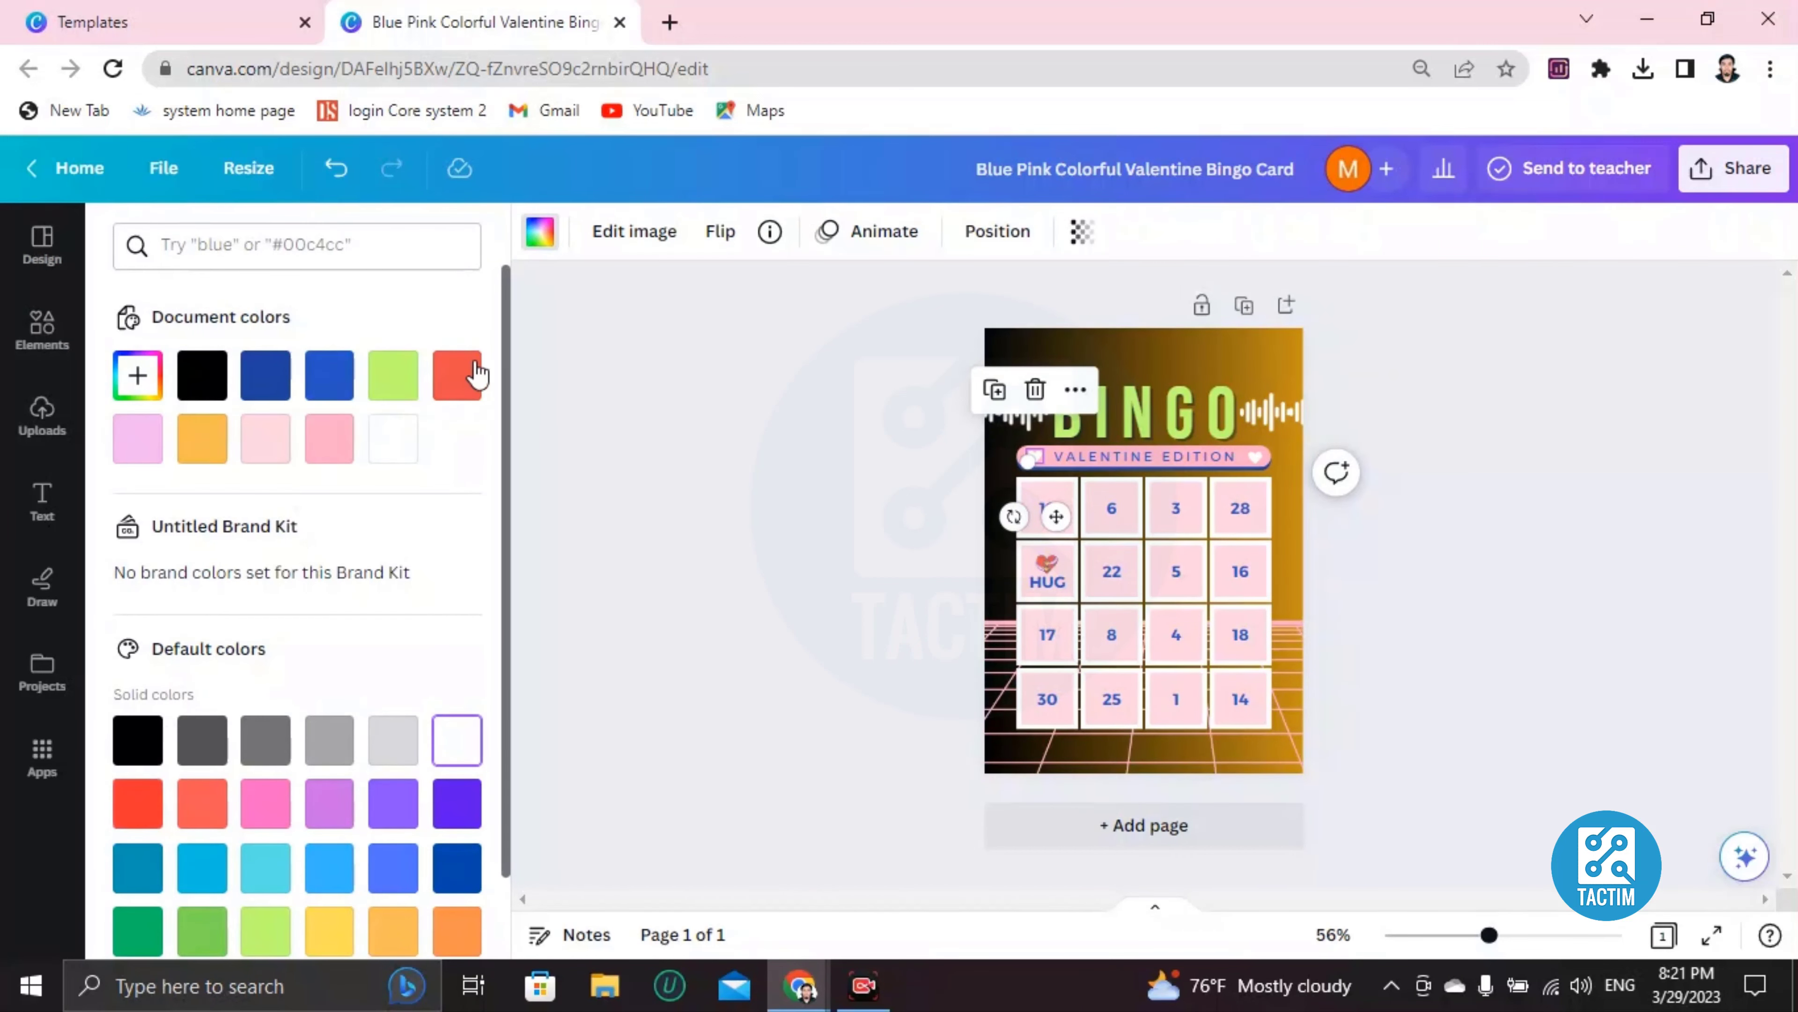
left_click(459, 376)
left_click(1157, 354)
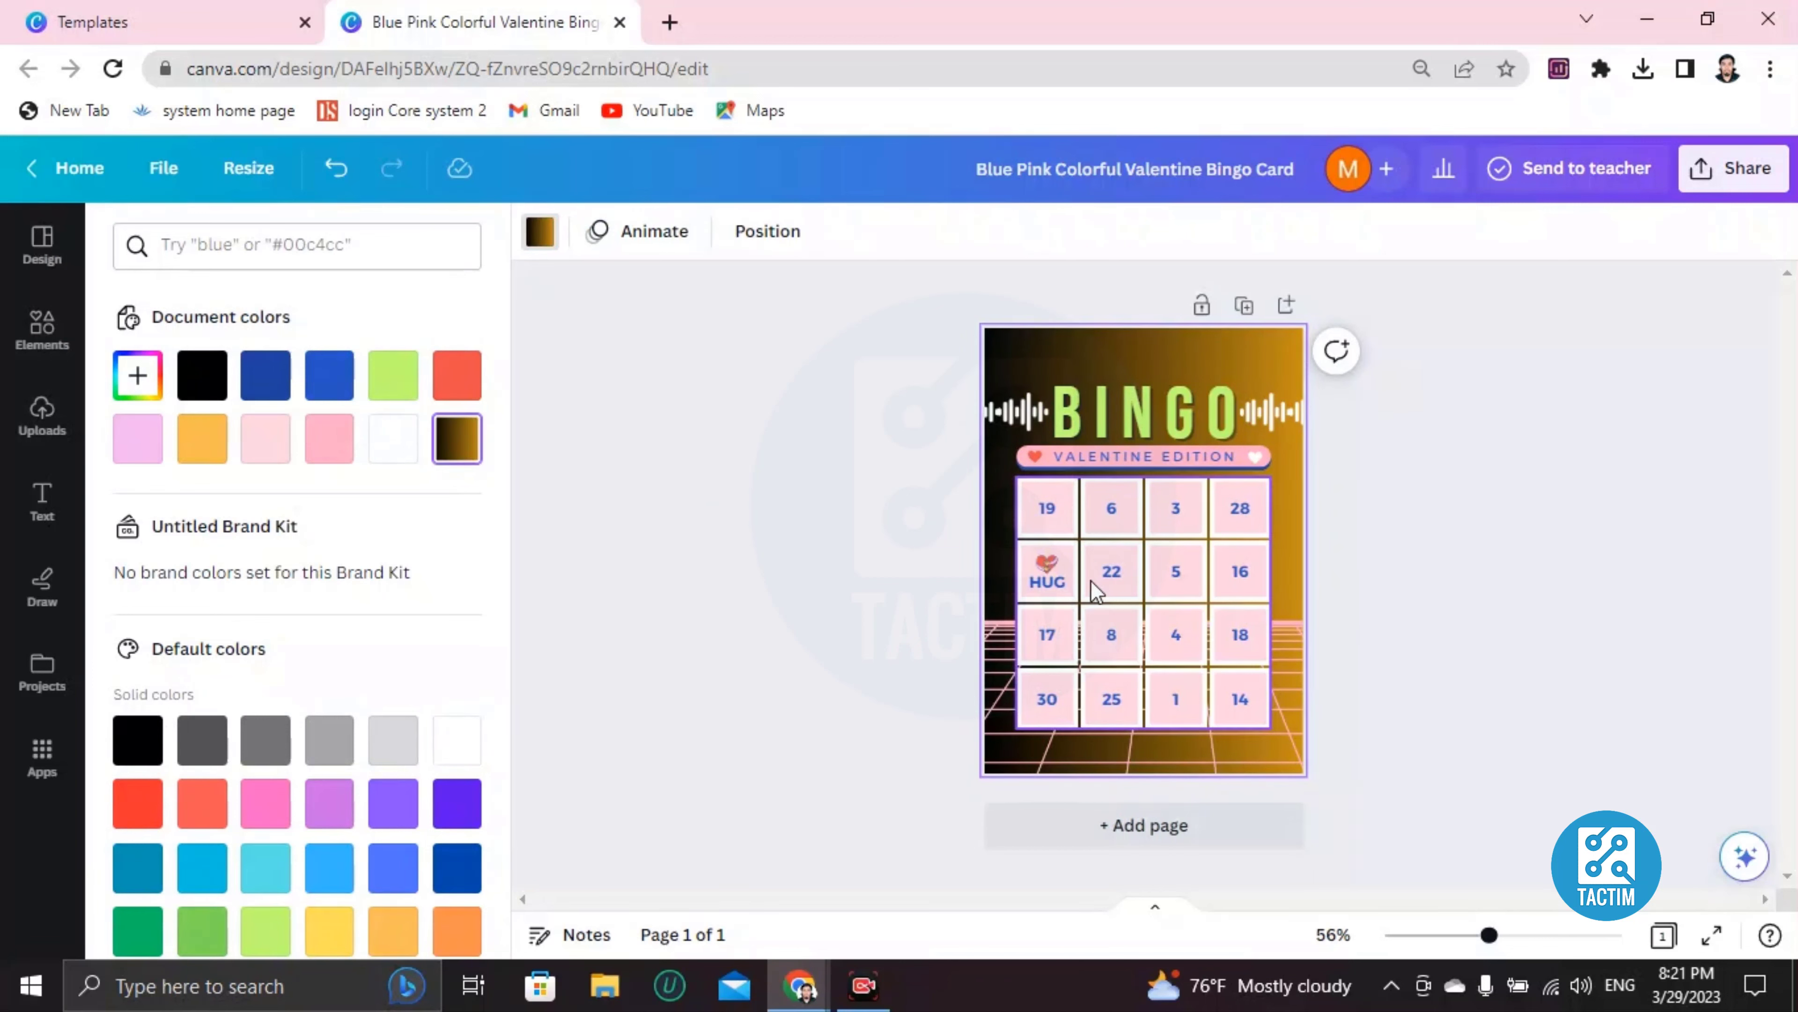
Replace the 16 in the second row's last cell with the text KISS DAY
left_click(1051, 522)
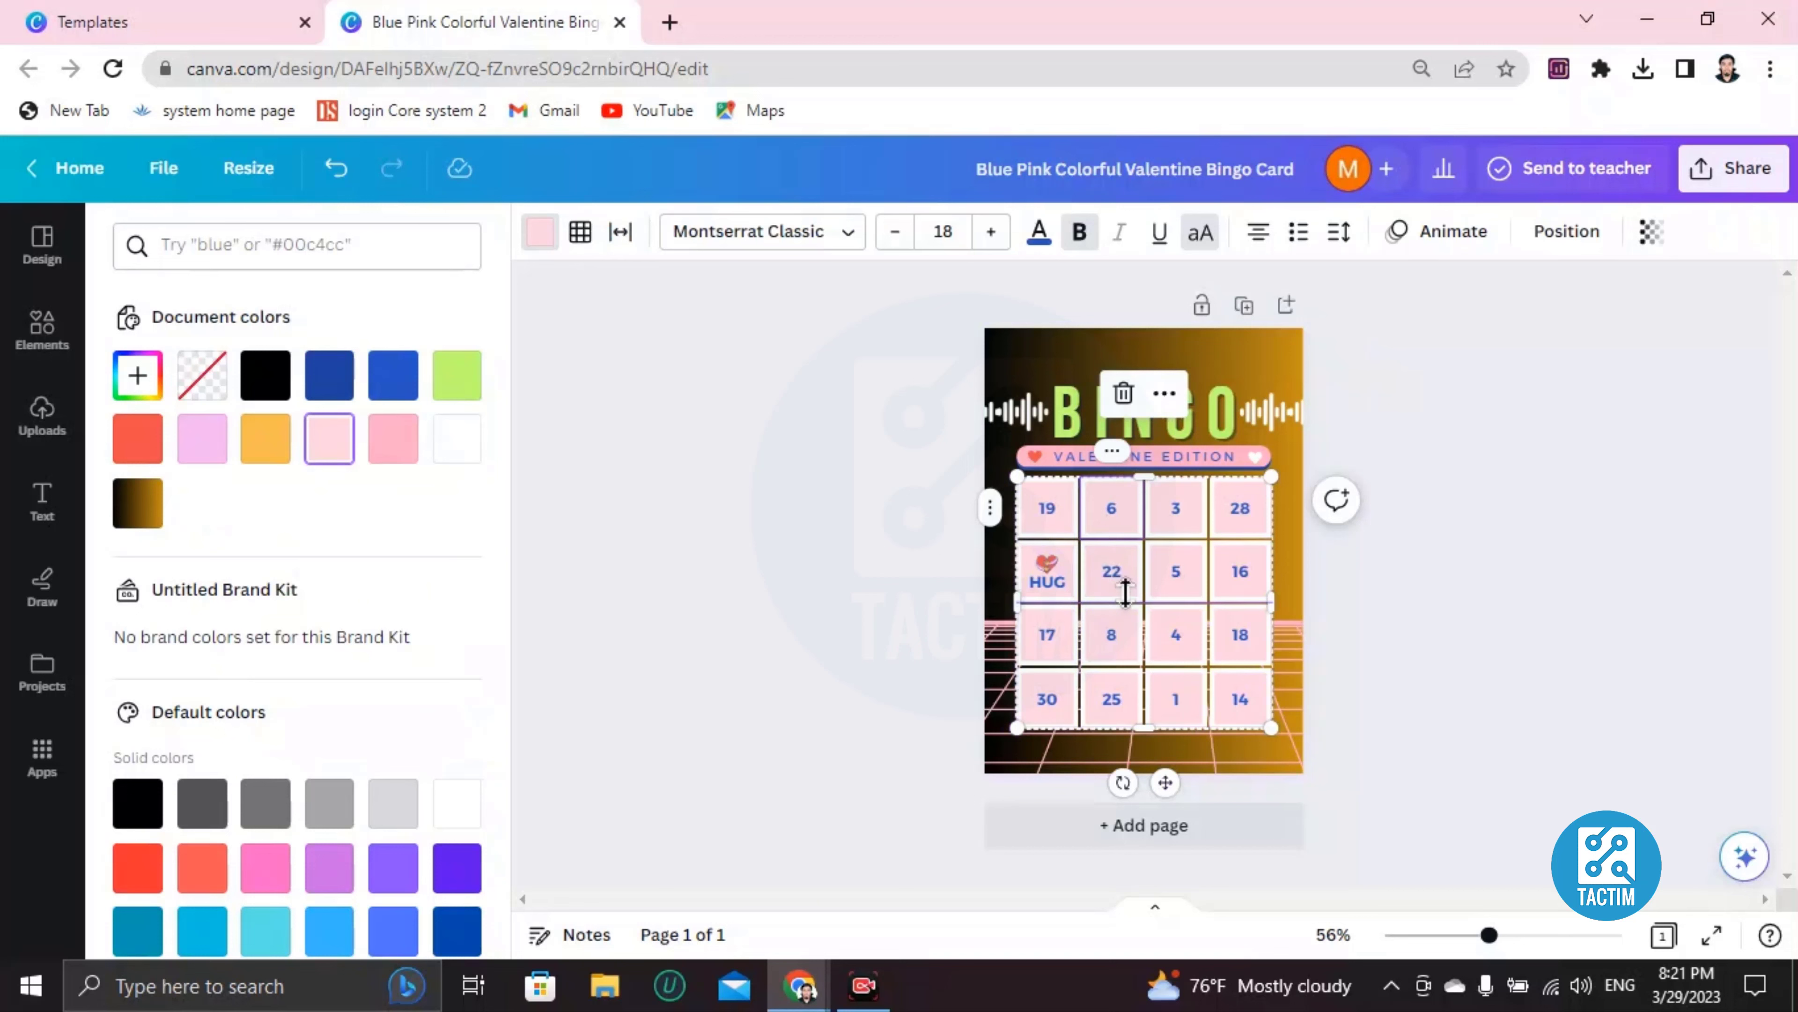
double_click(1110, 517)
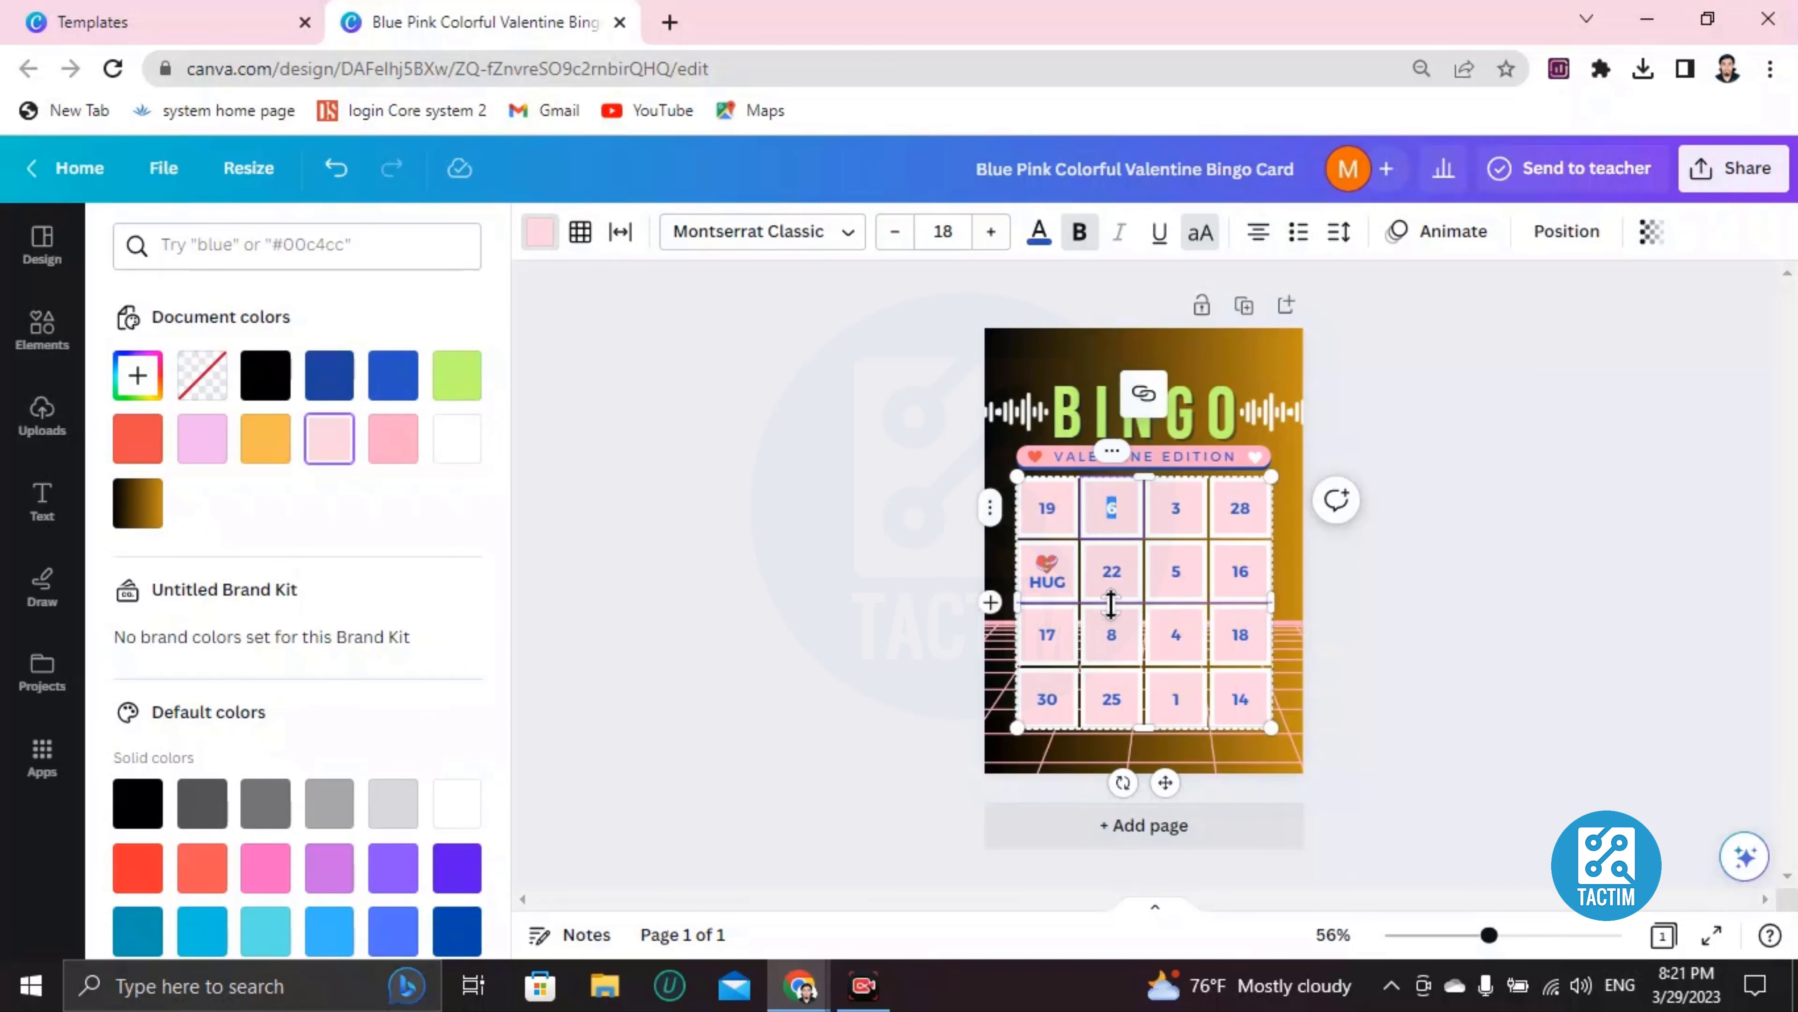
double_click(1240, 572)
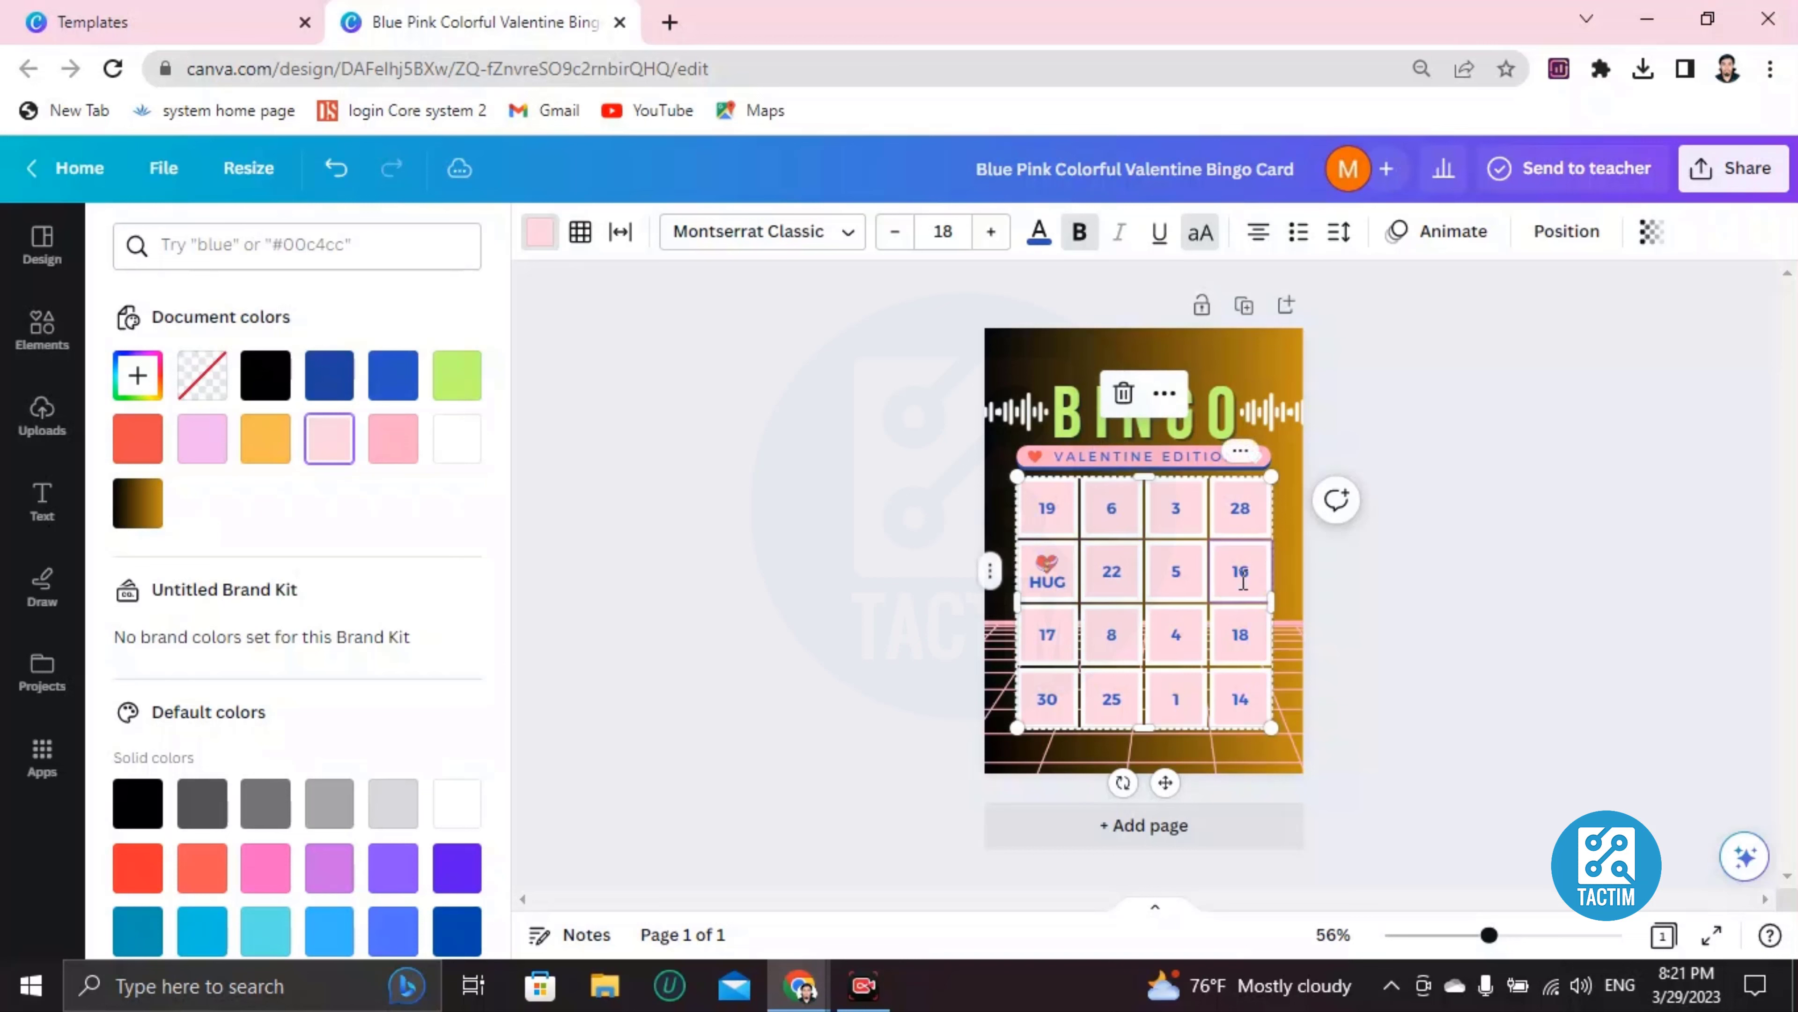
key("BackSpace")
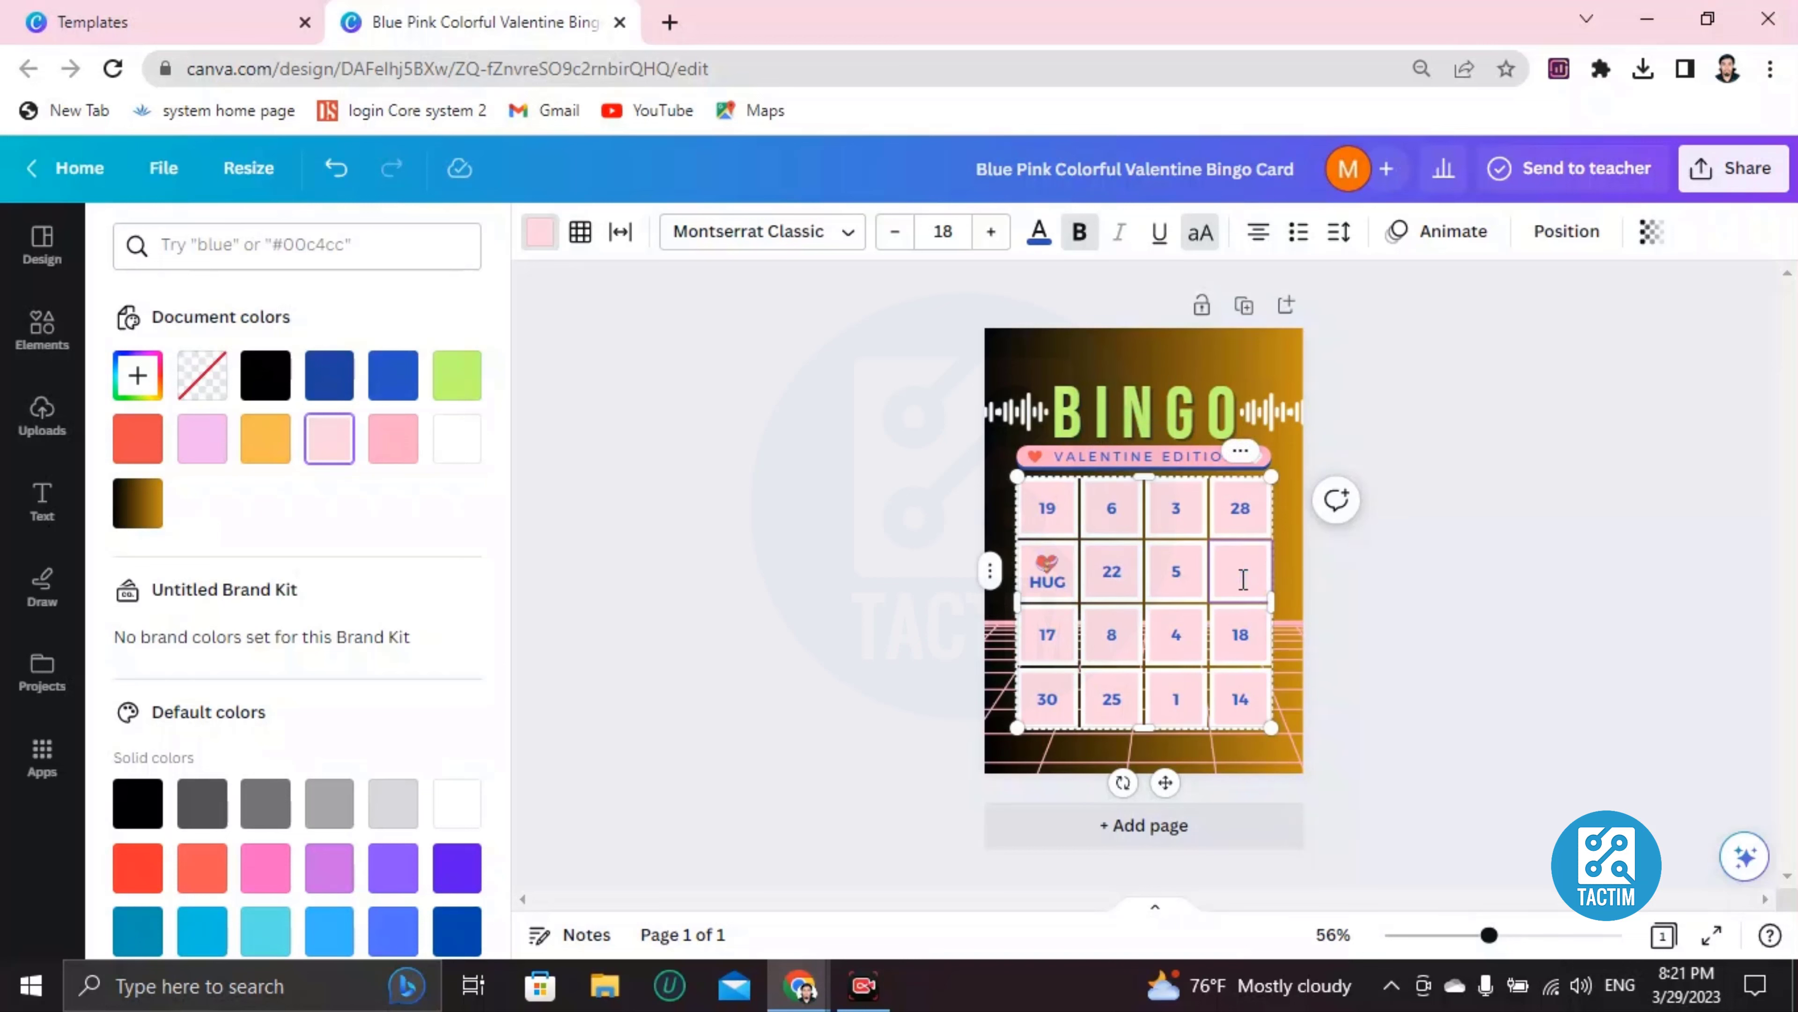
type("KISS DAY")
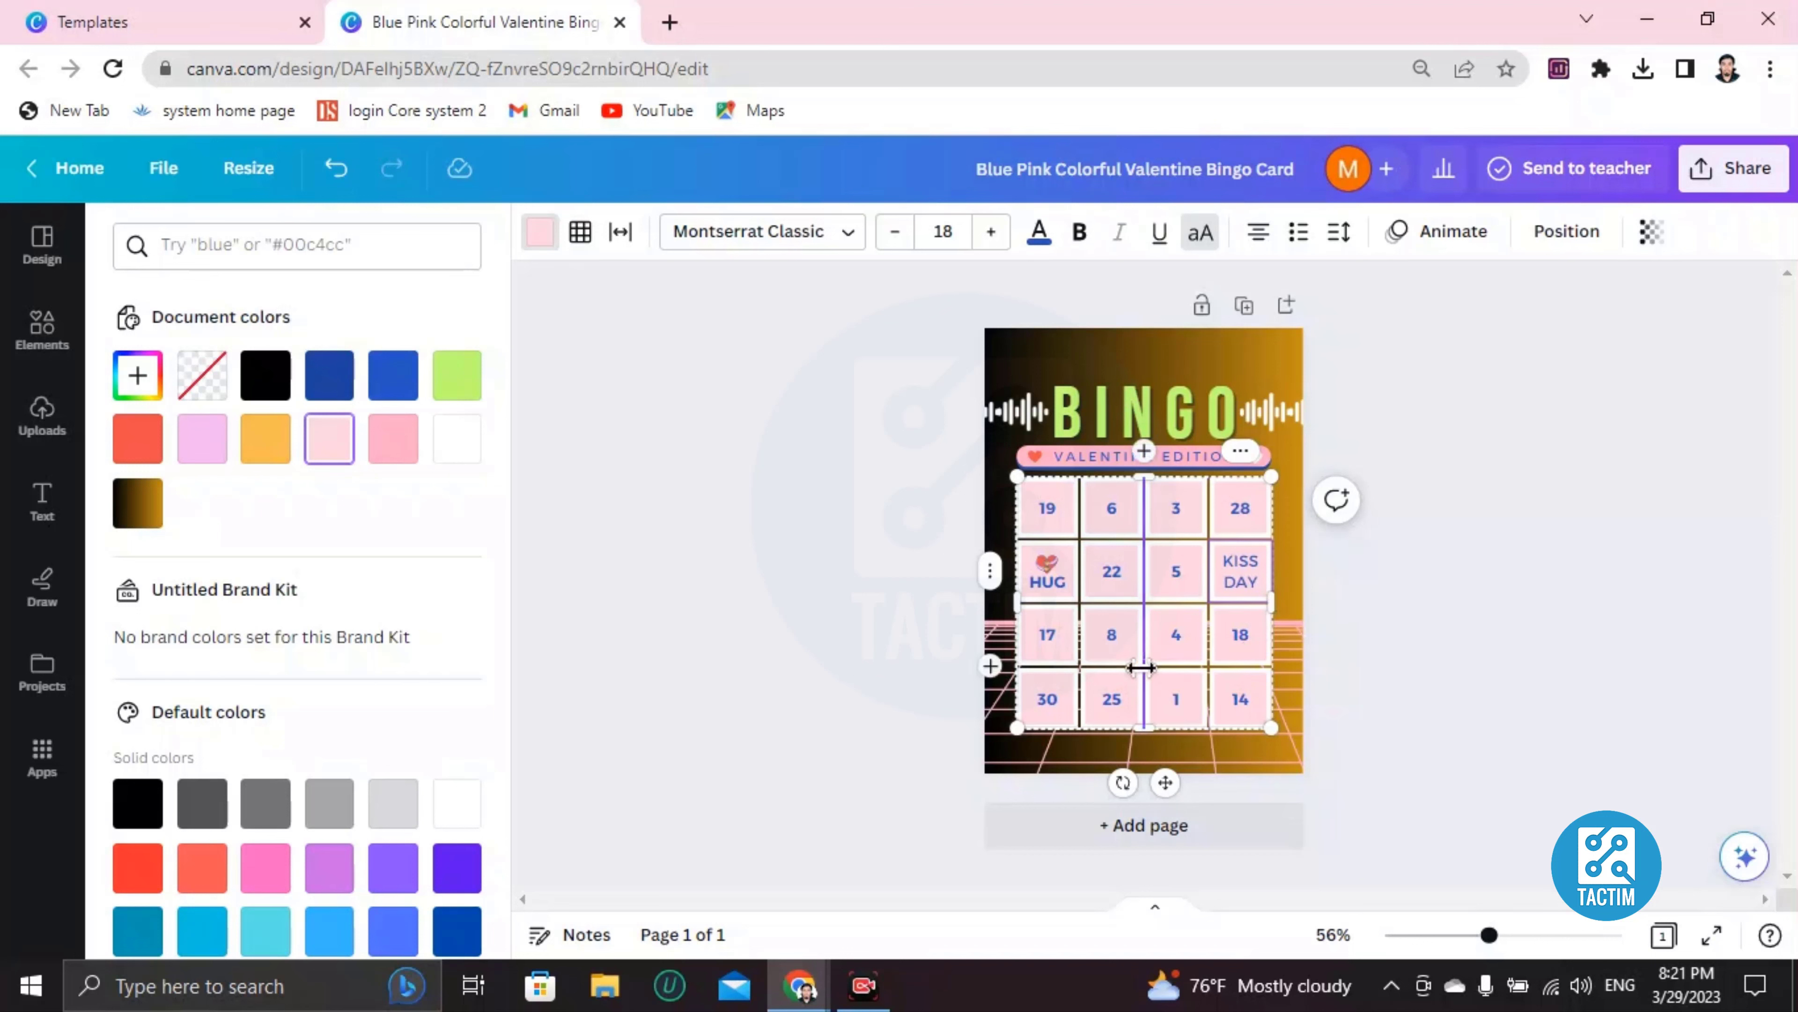
double_click(1236, 560)
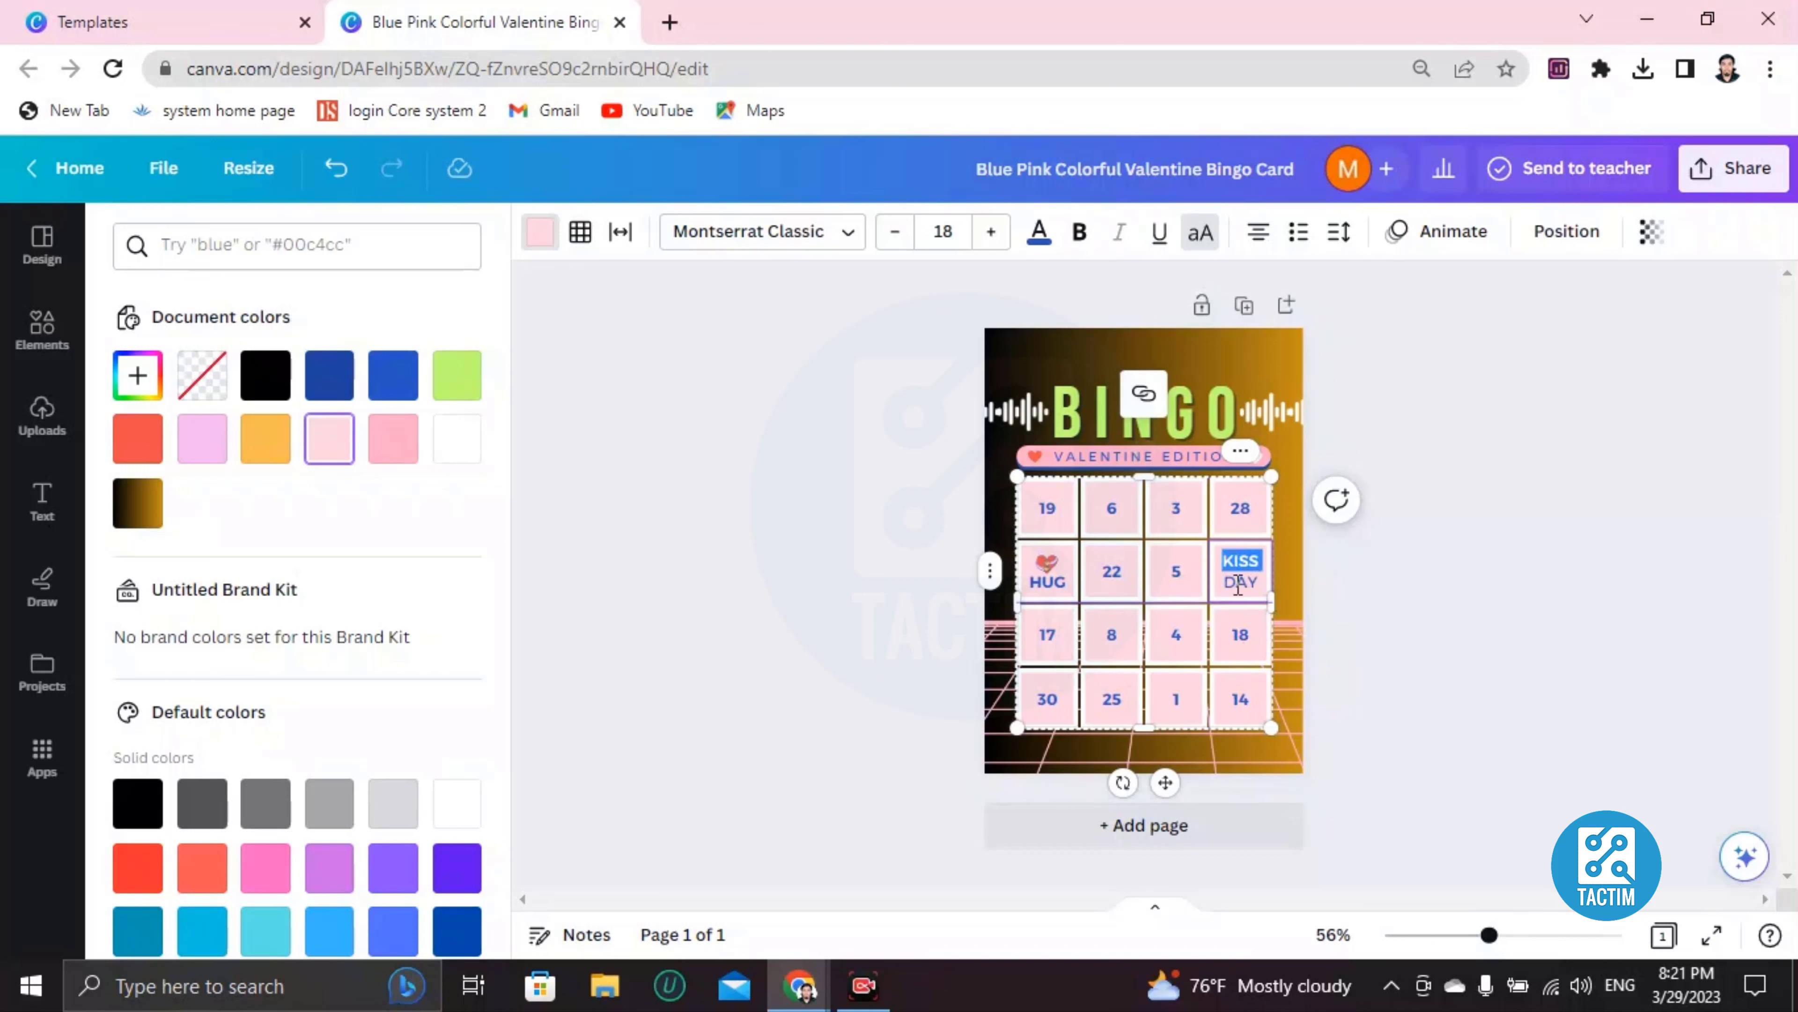
double_click(1238, 580)
left_click(1236, 569)
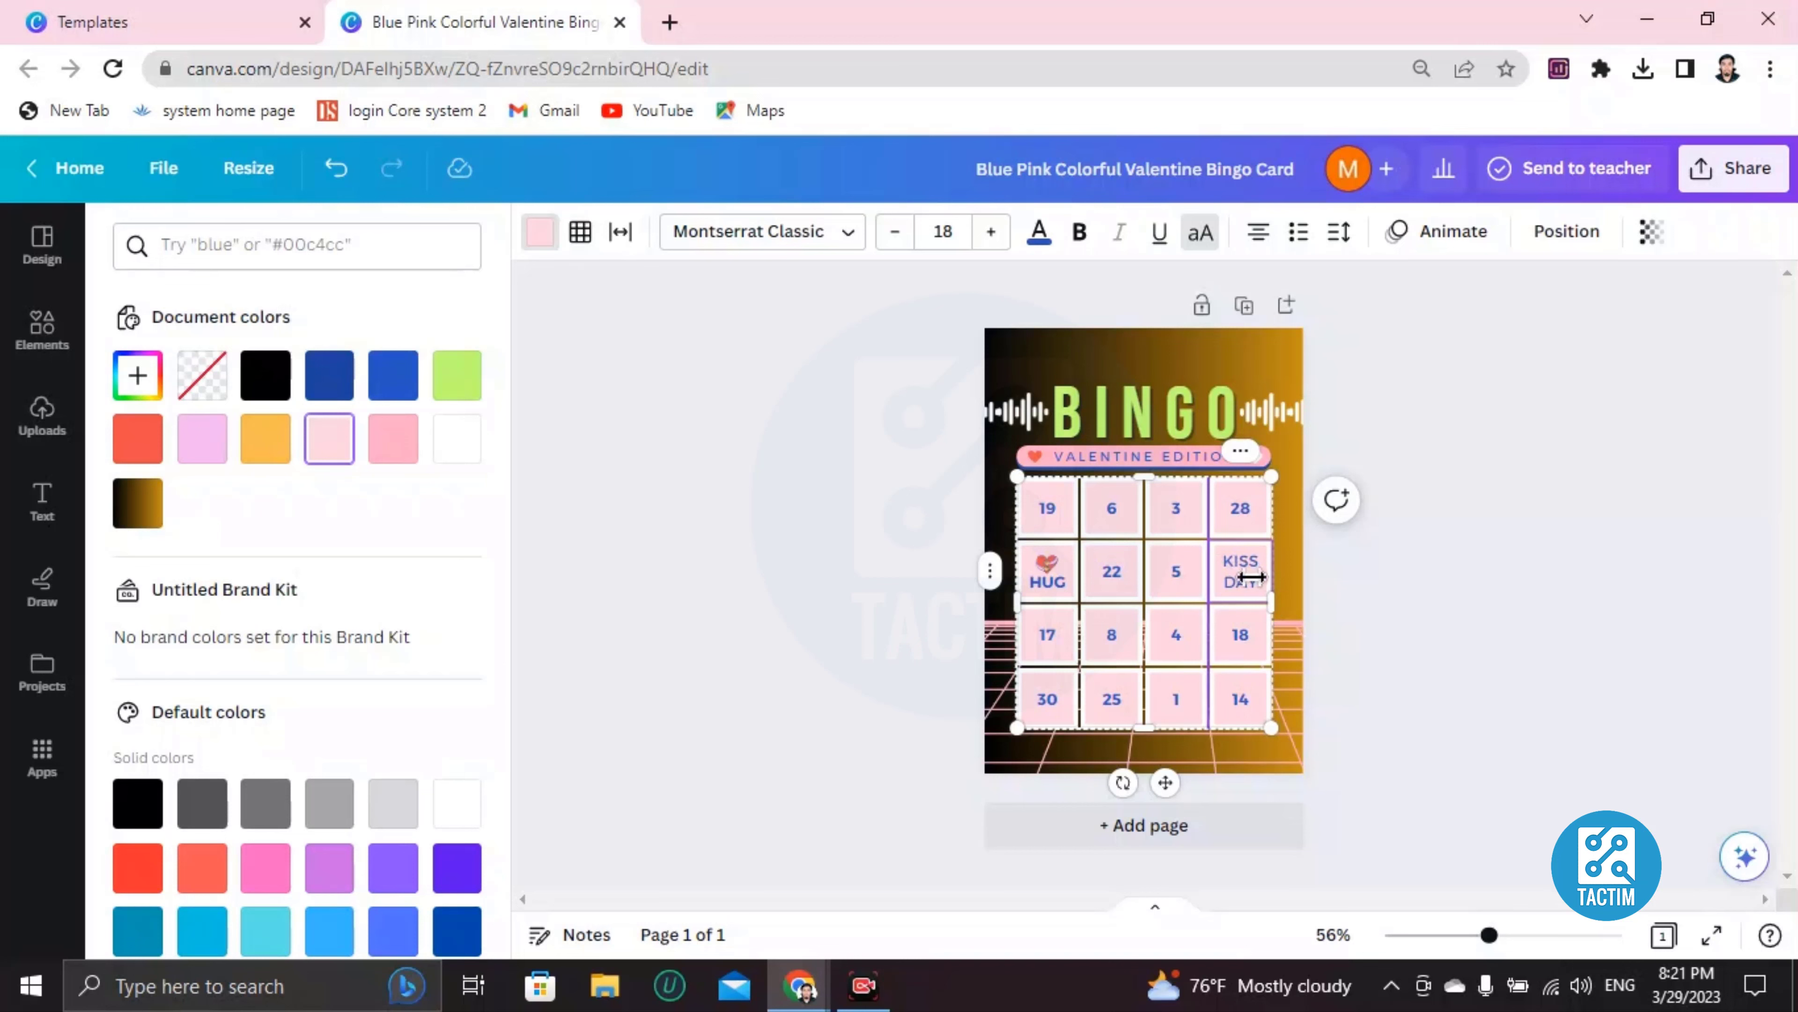
Widen the last column so KISS DAY fits, and make that text bold and red
left_click_drag(1250, 576, 1248, 582)
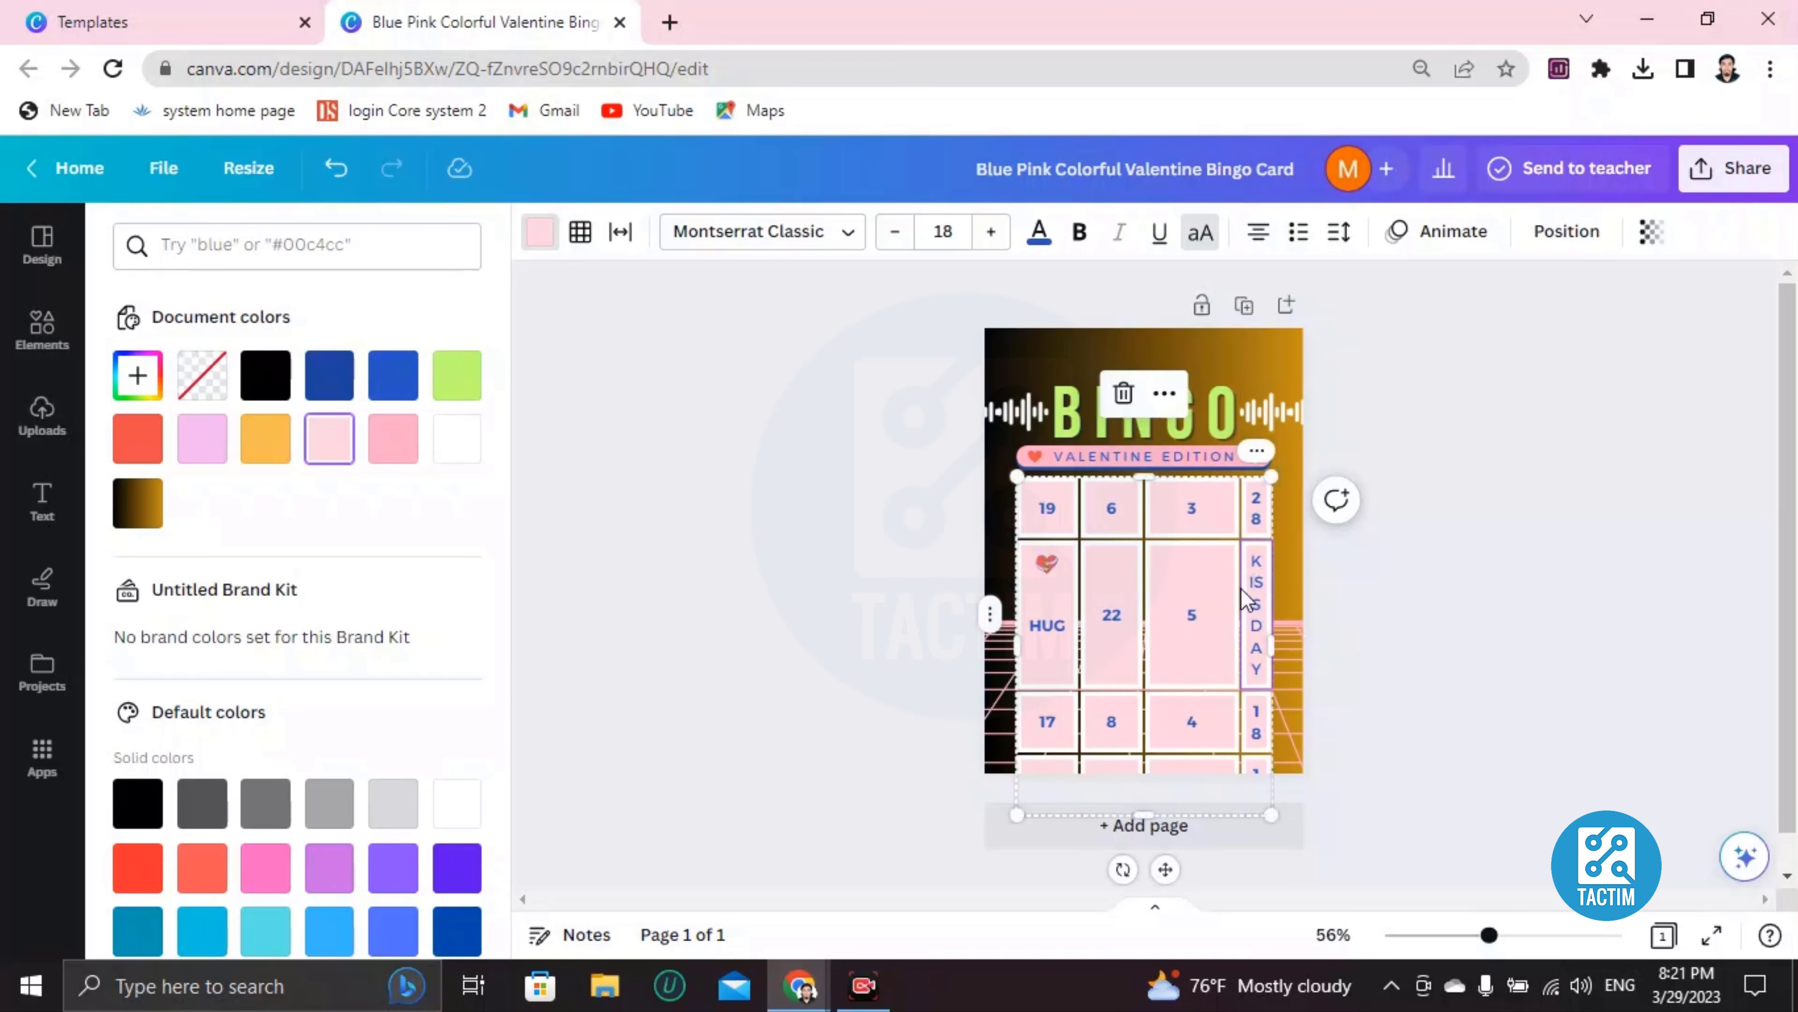
triple_click(1238, 587)
left_click_drag(1209, 597, 1208, 597)
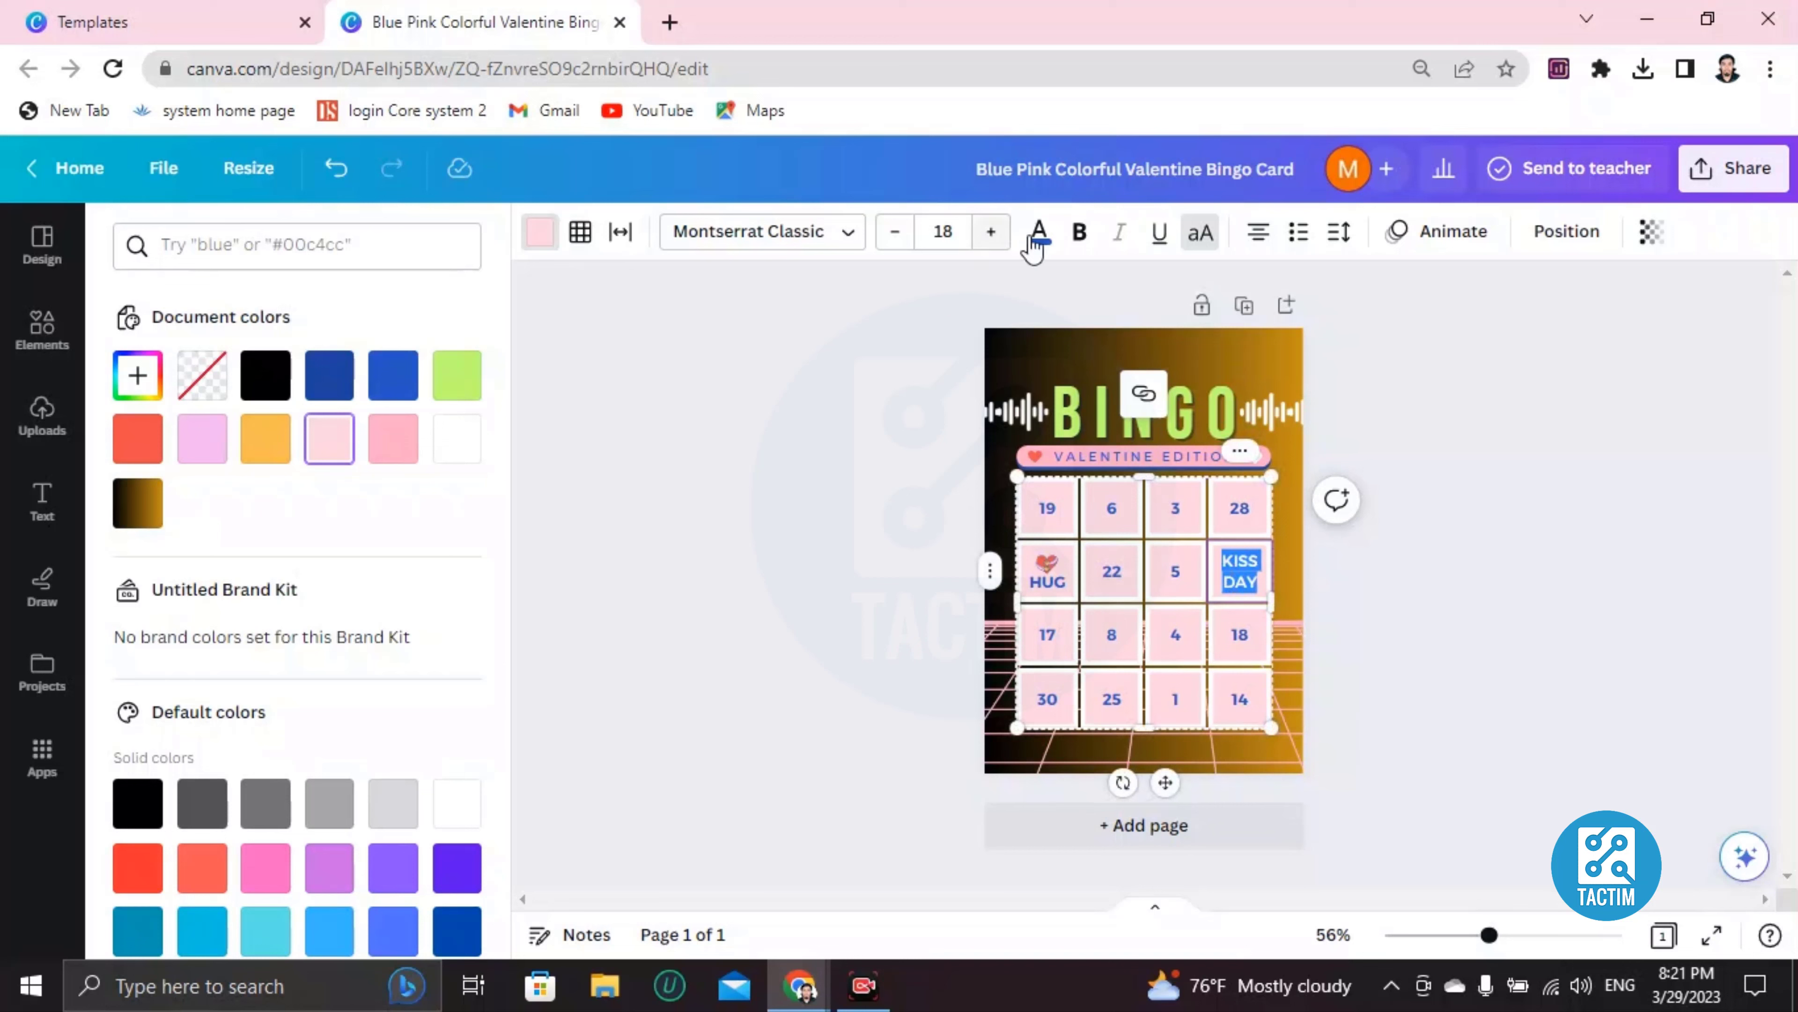
left_click(1079, 232)
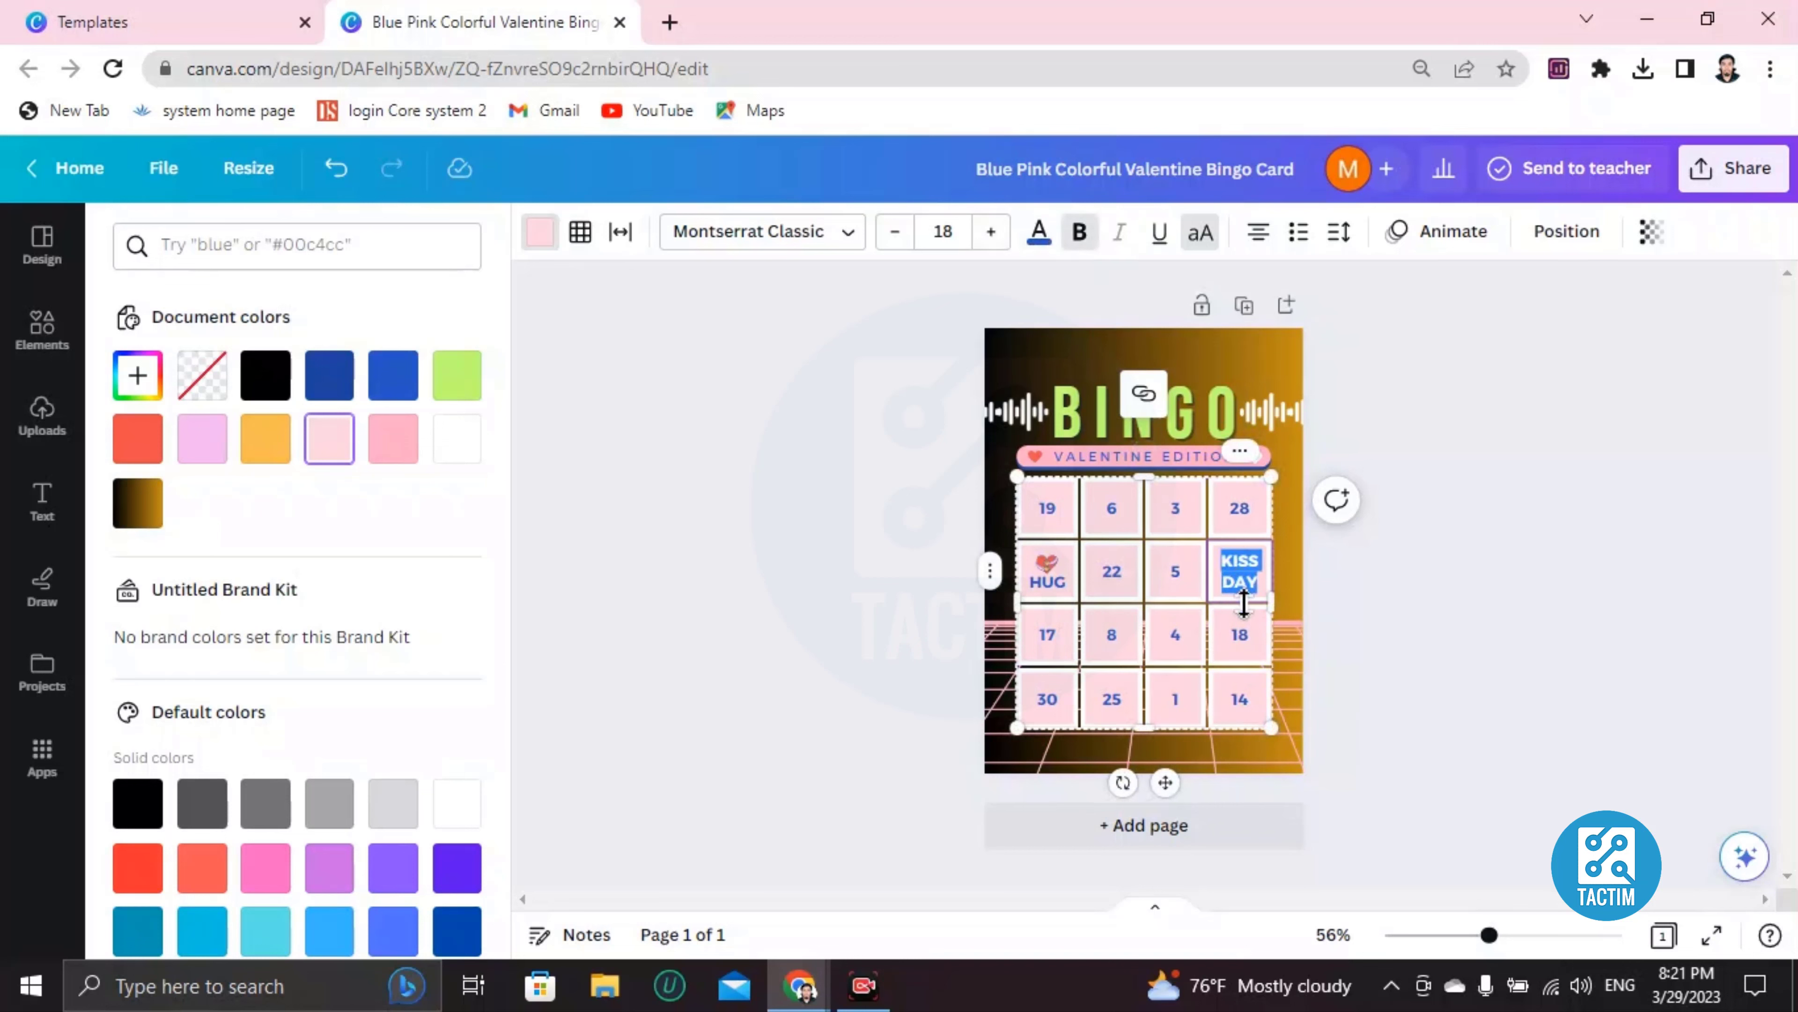
left_click(1240, 642)
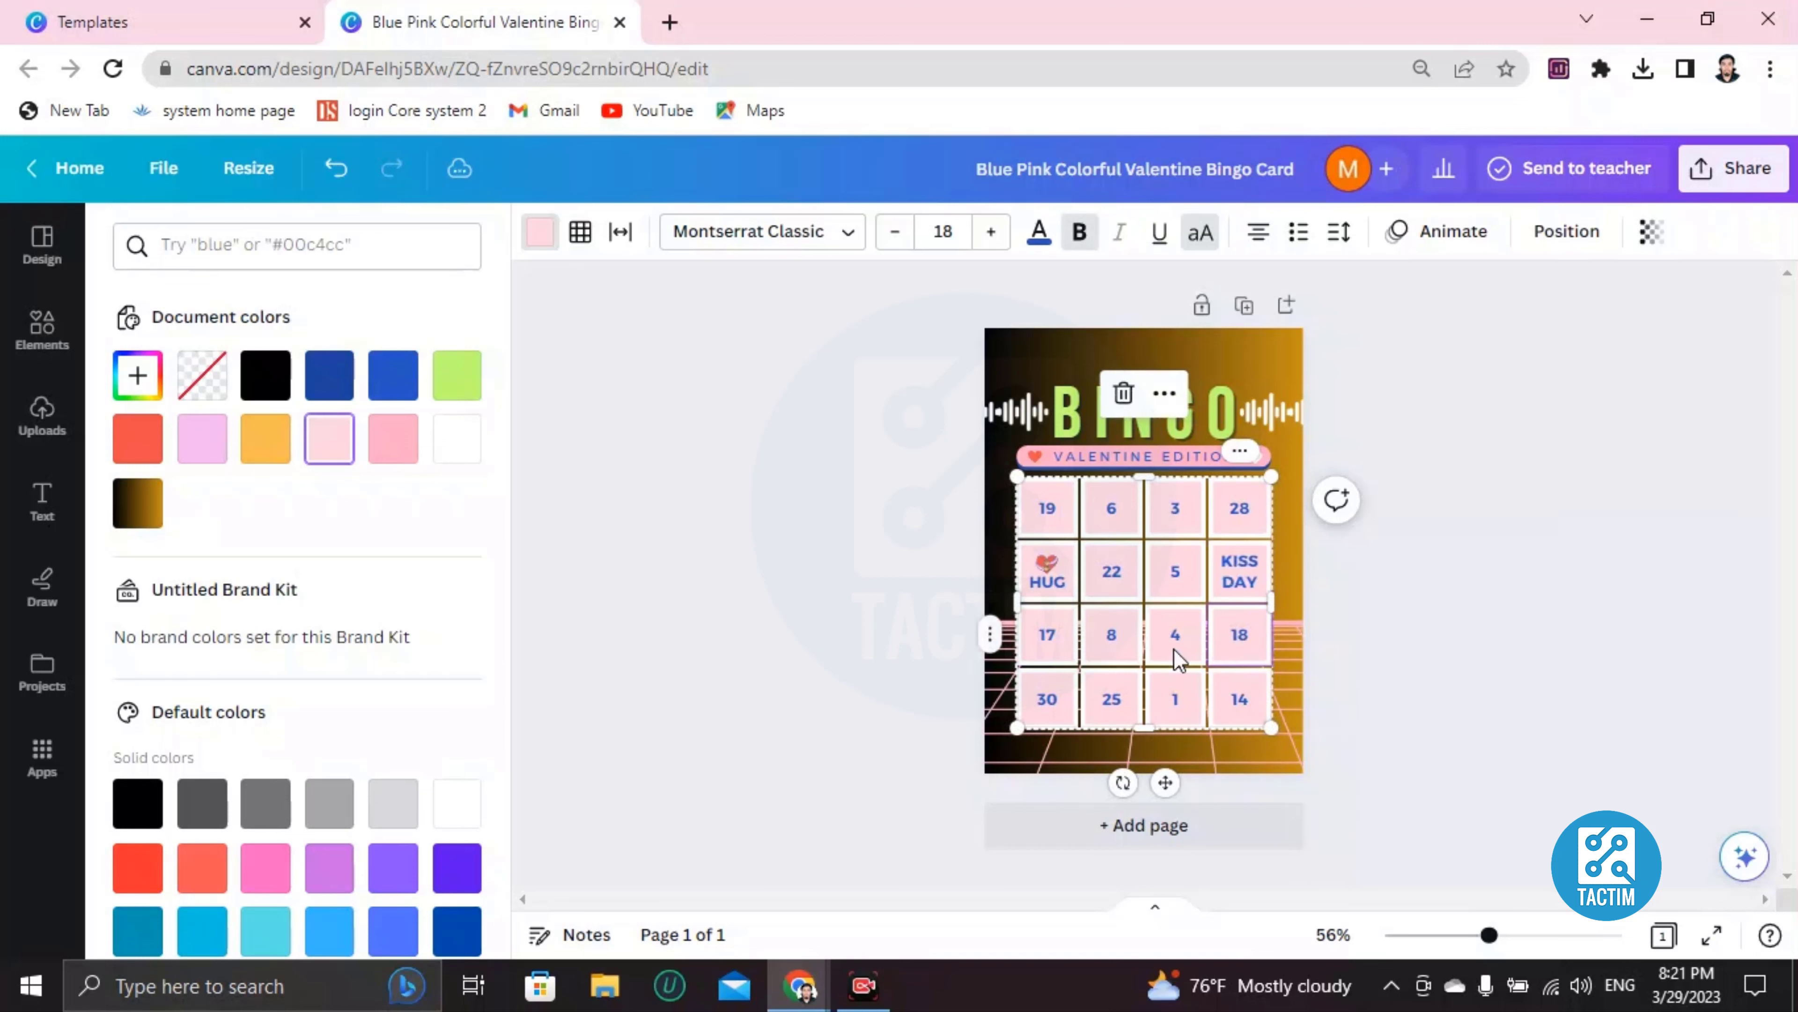
double_click(1246, 578)
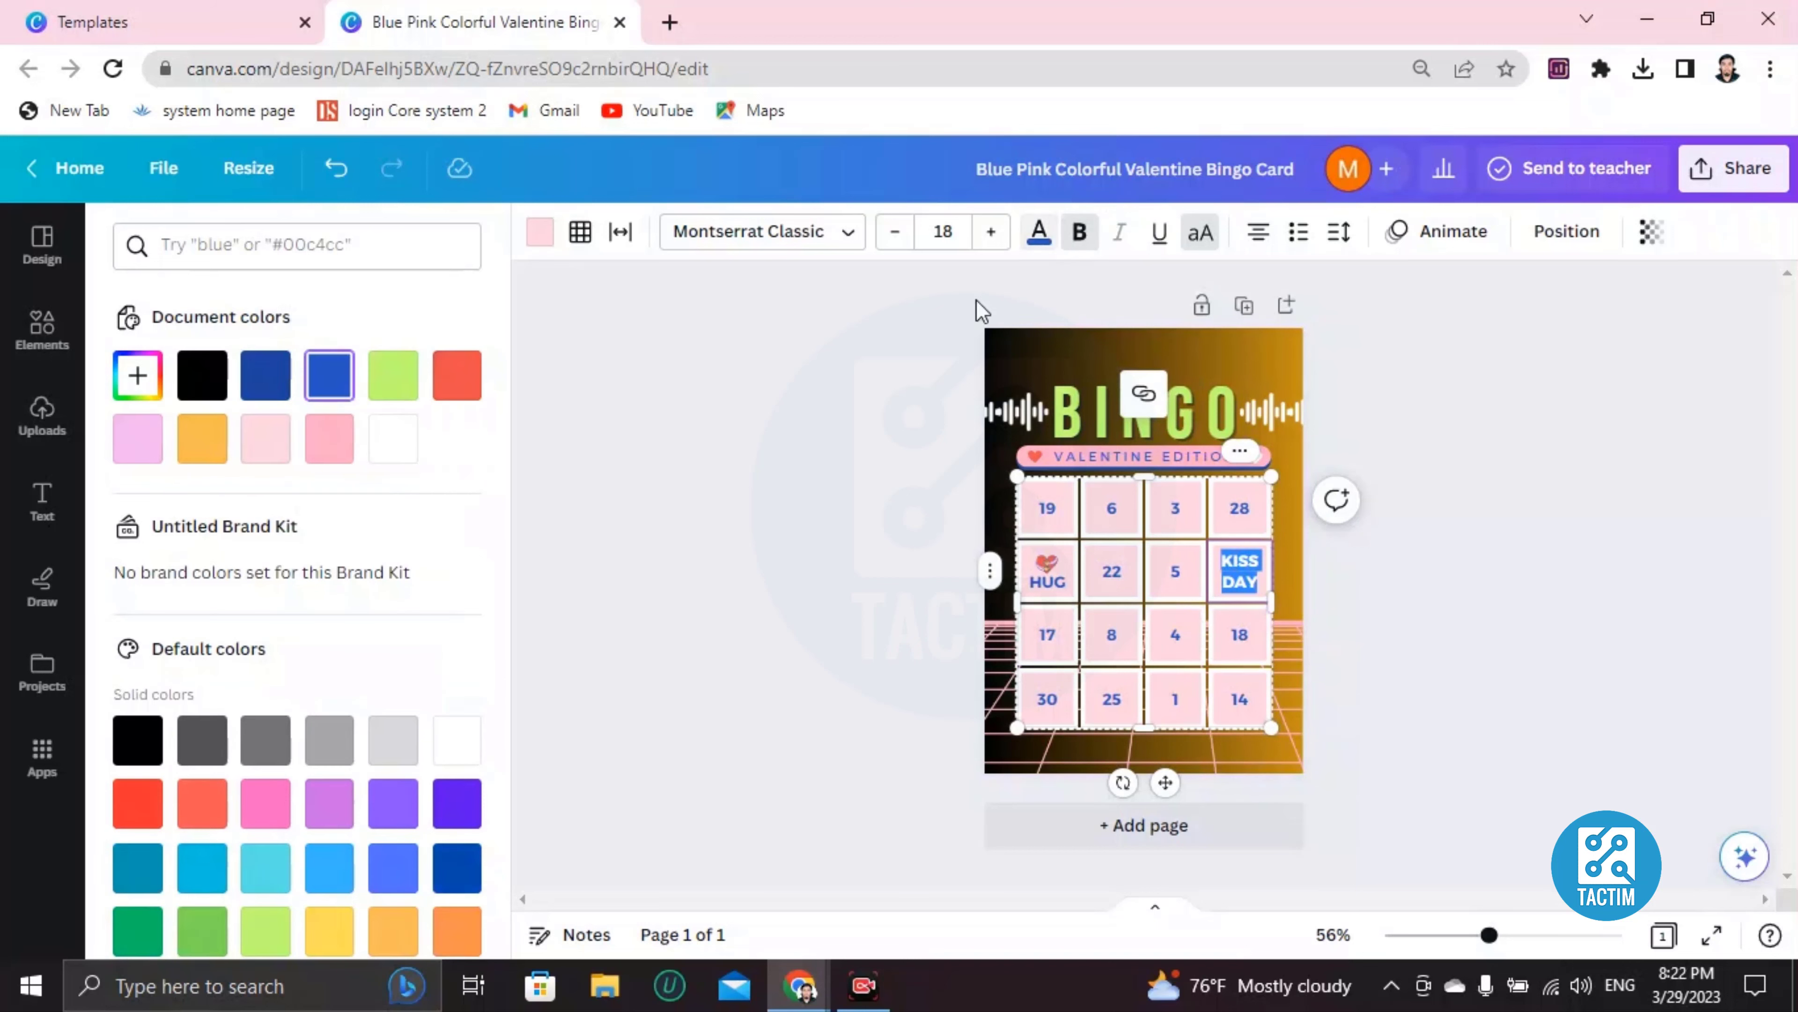
left_click(457, 375)
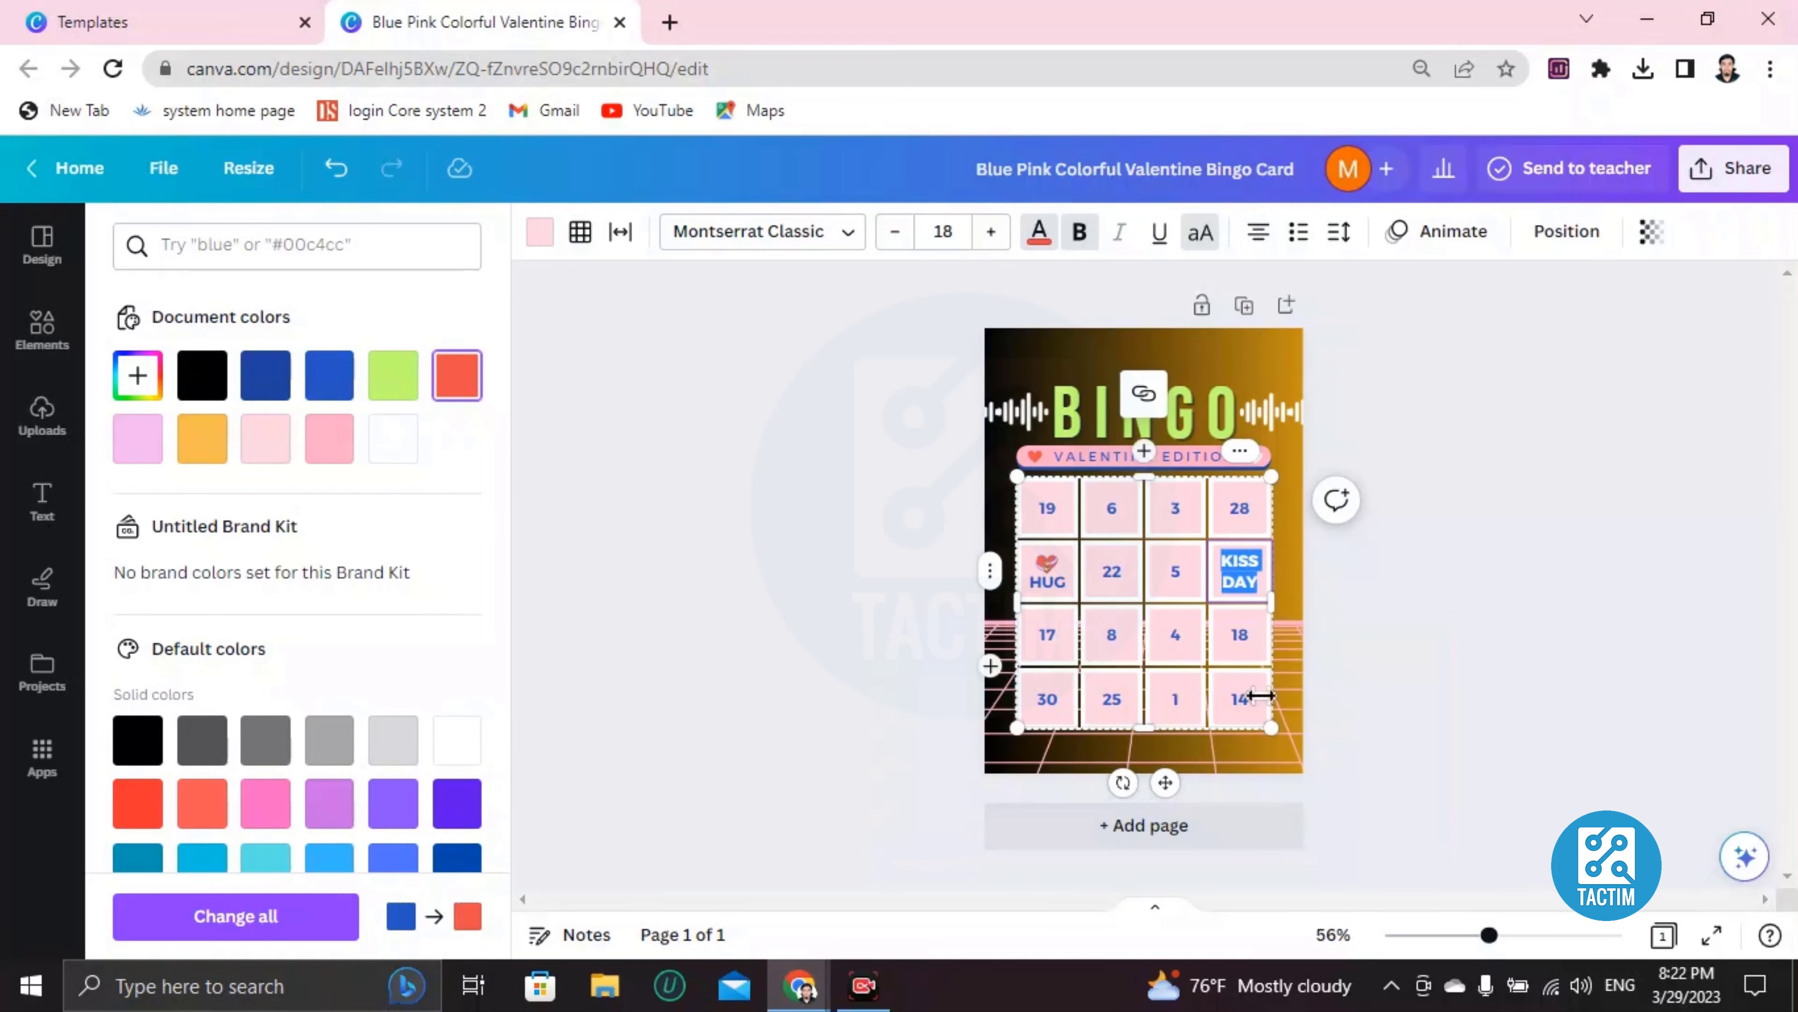
left_click(1048, 635)
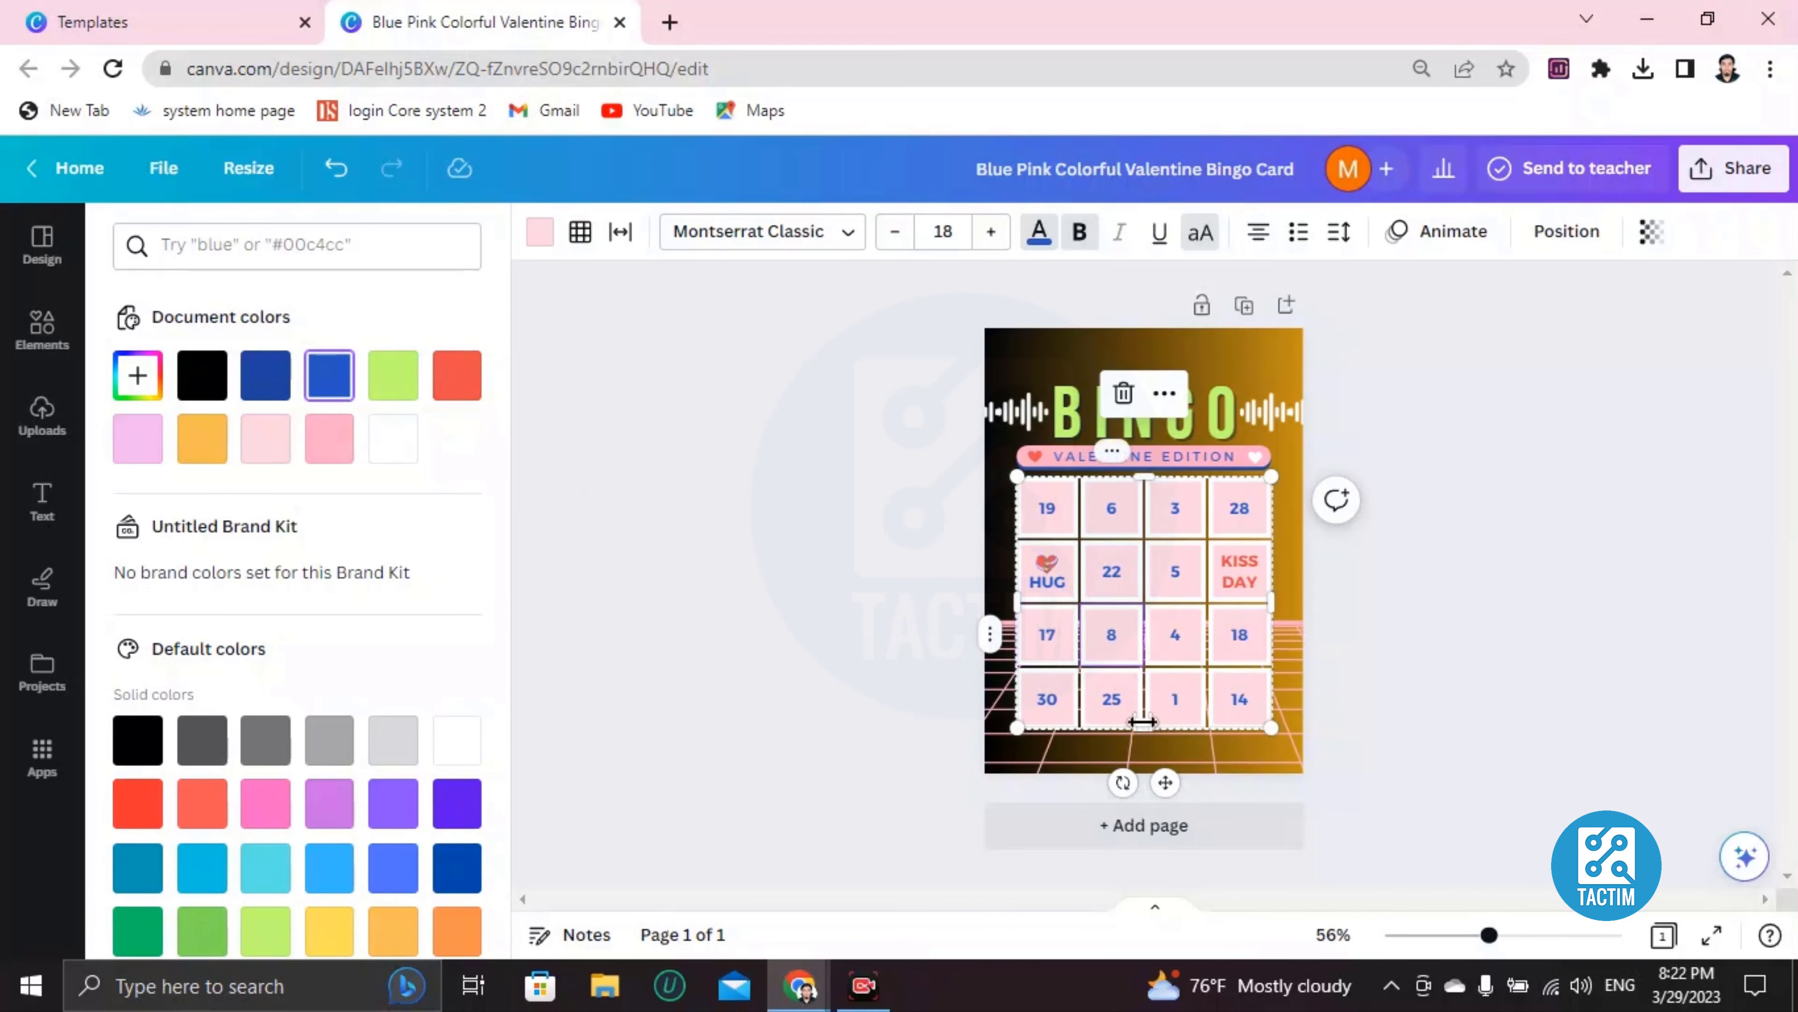
double_click(1112, 701)
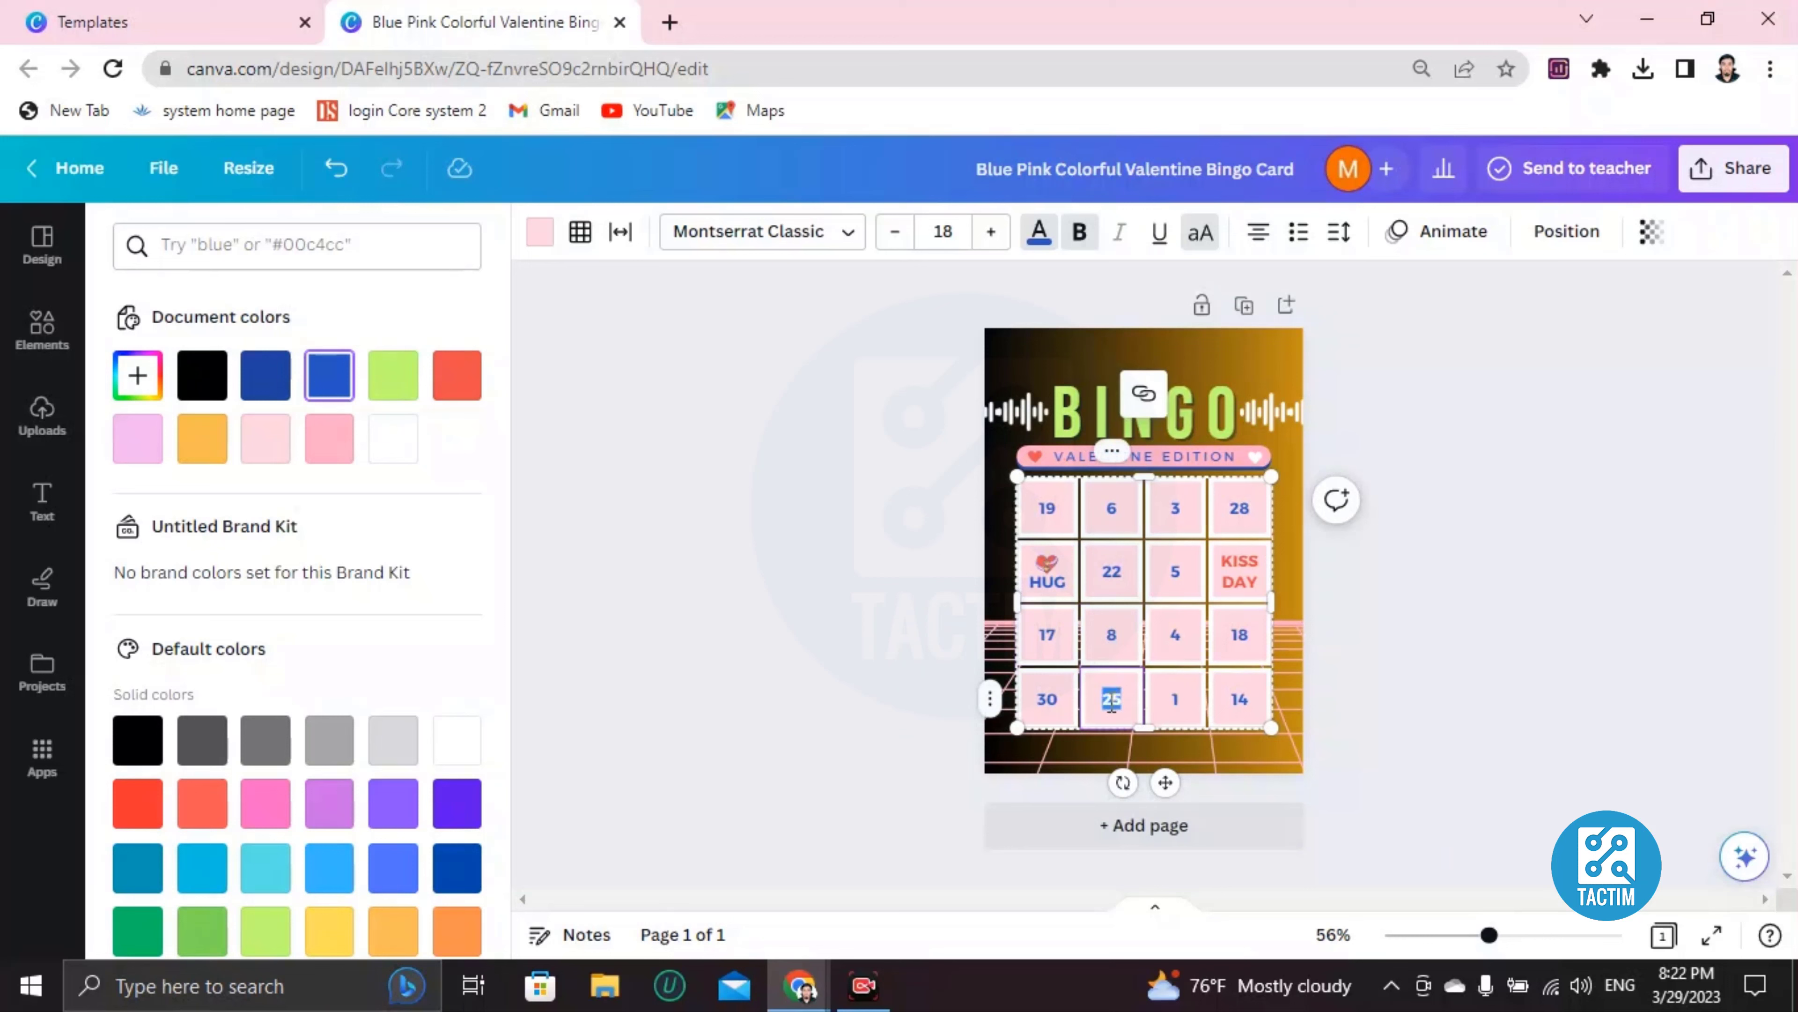
left_click(1116, 693)
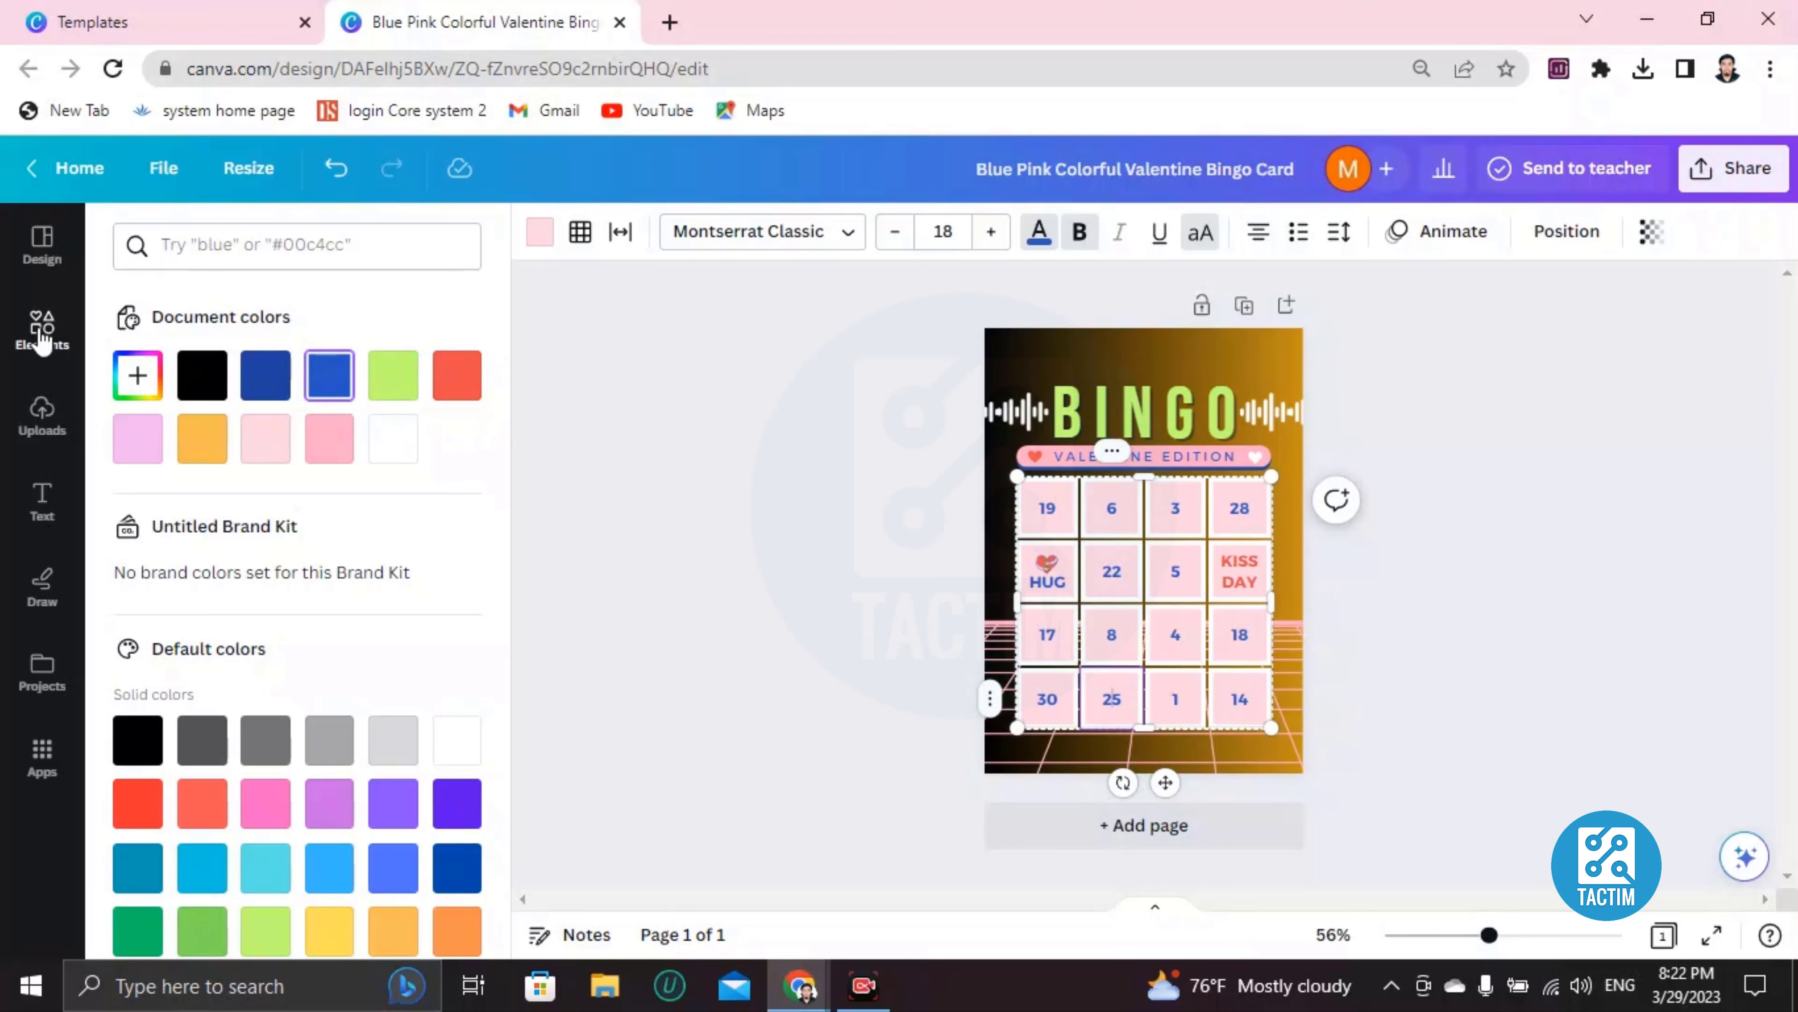
Search the elements library for the misspelled 'chcolate' and browse the graphics results
left_click(44, 352)
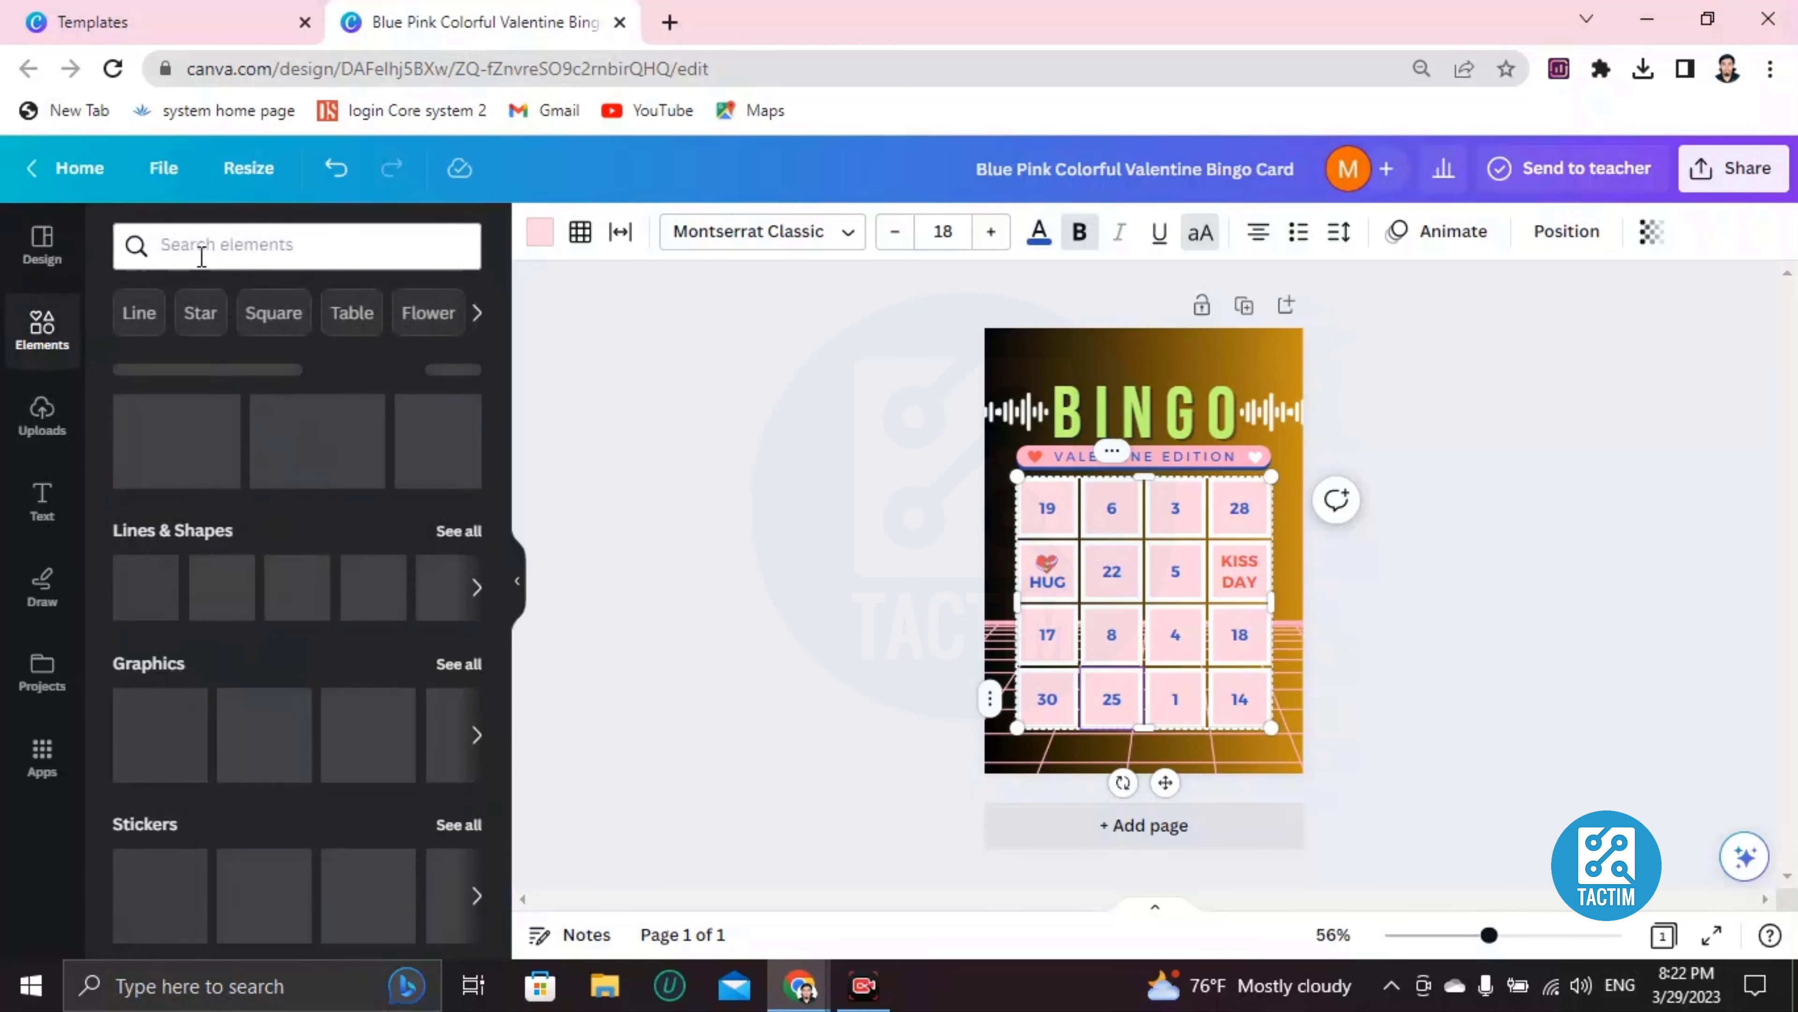
left_click(201, 256)
type("chco")
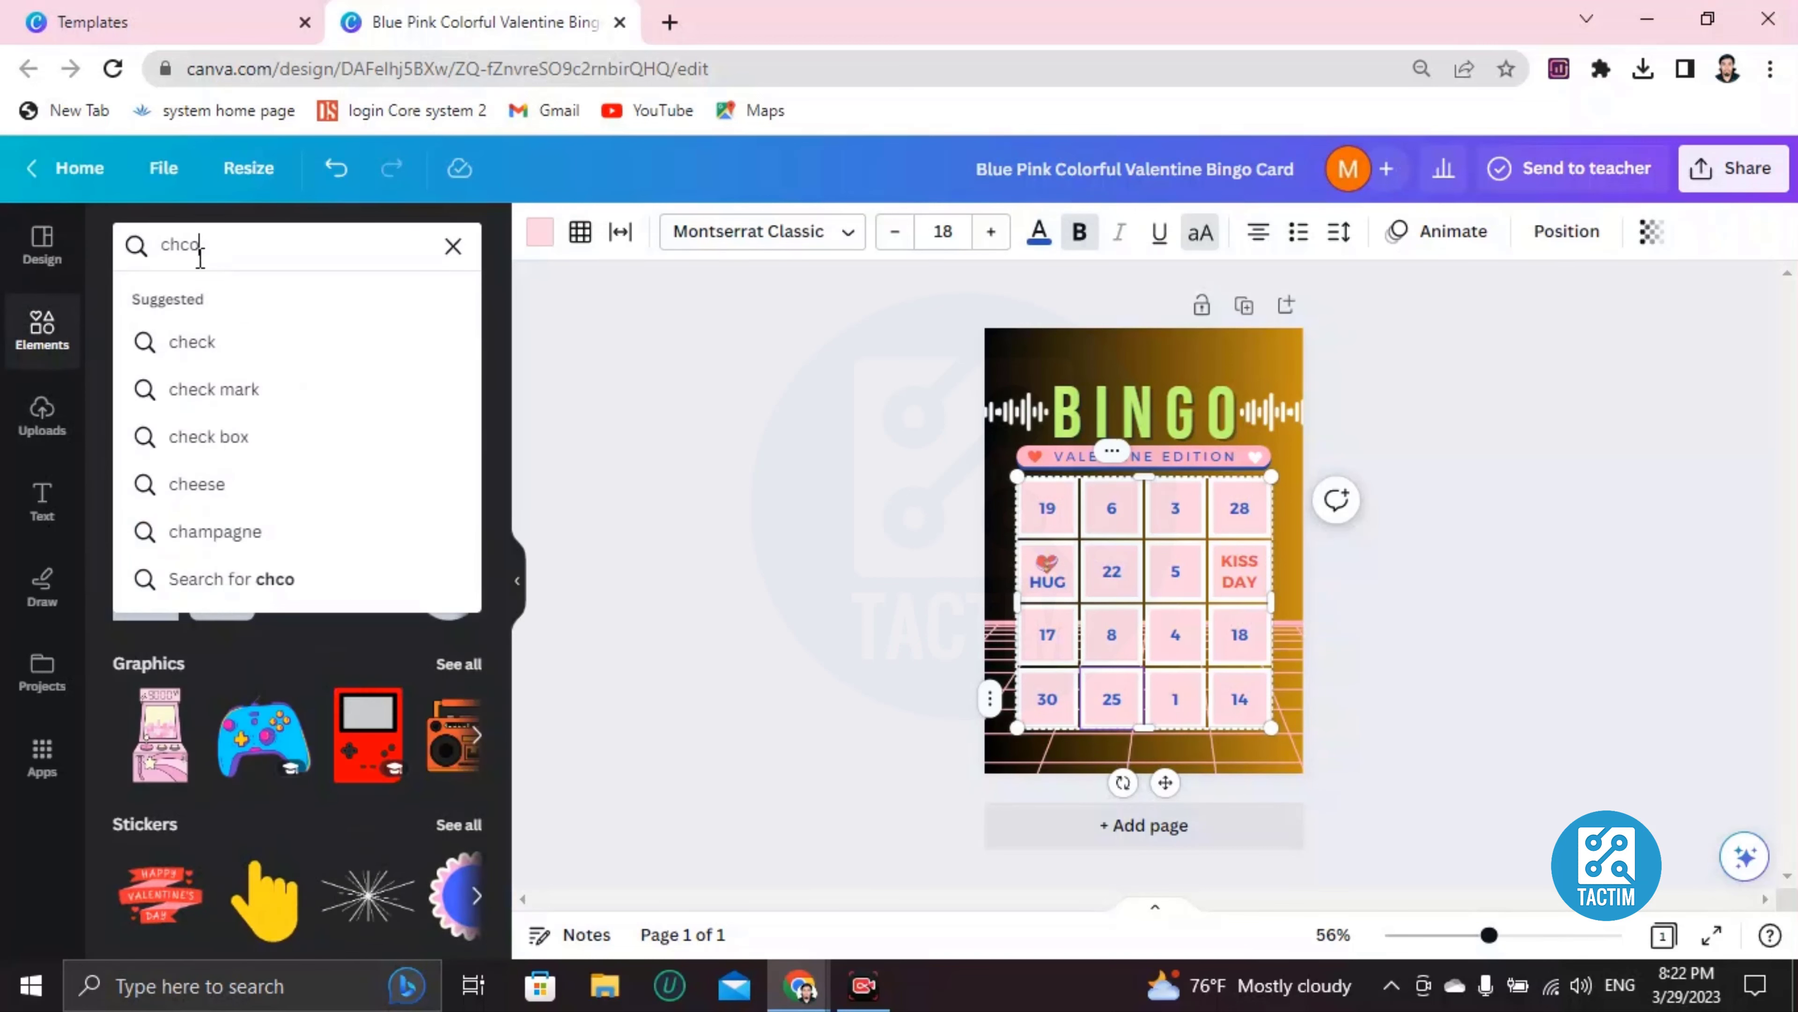
type("late")
key("Return")
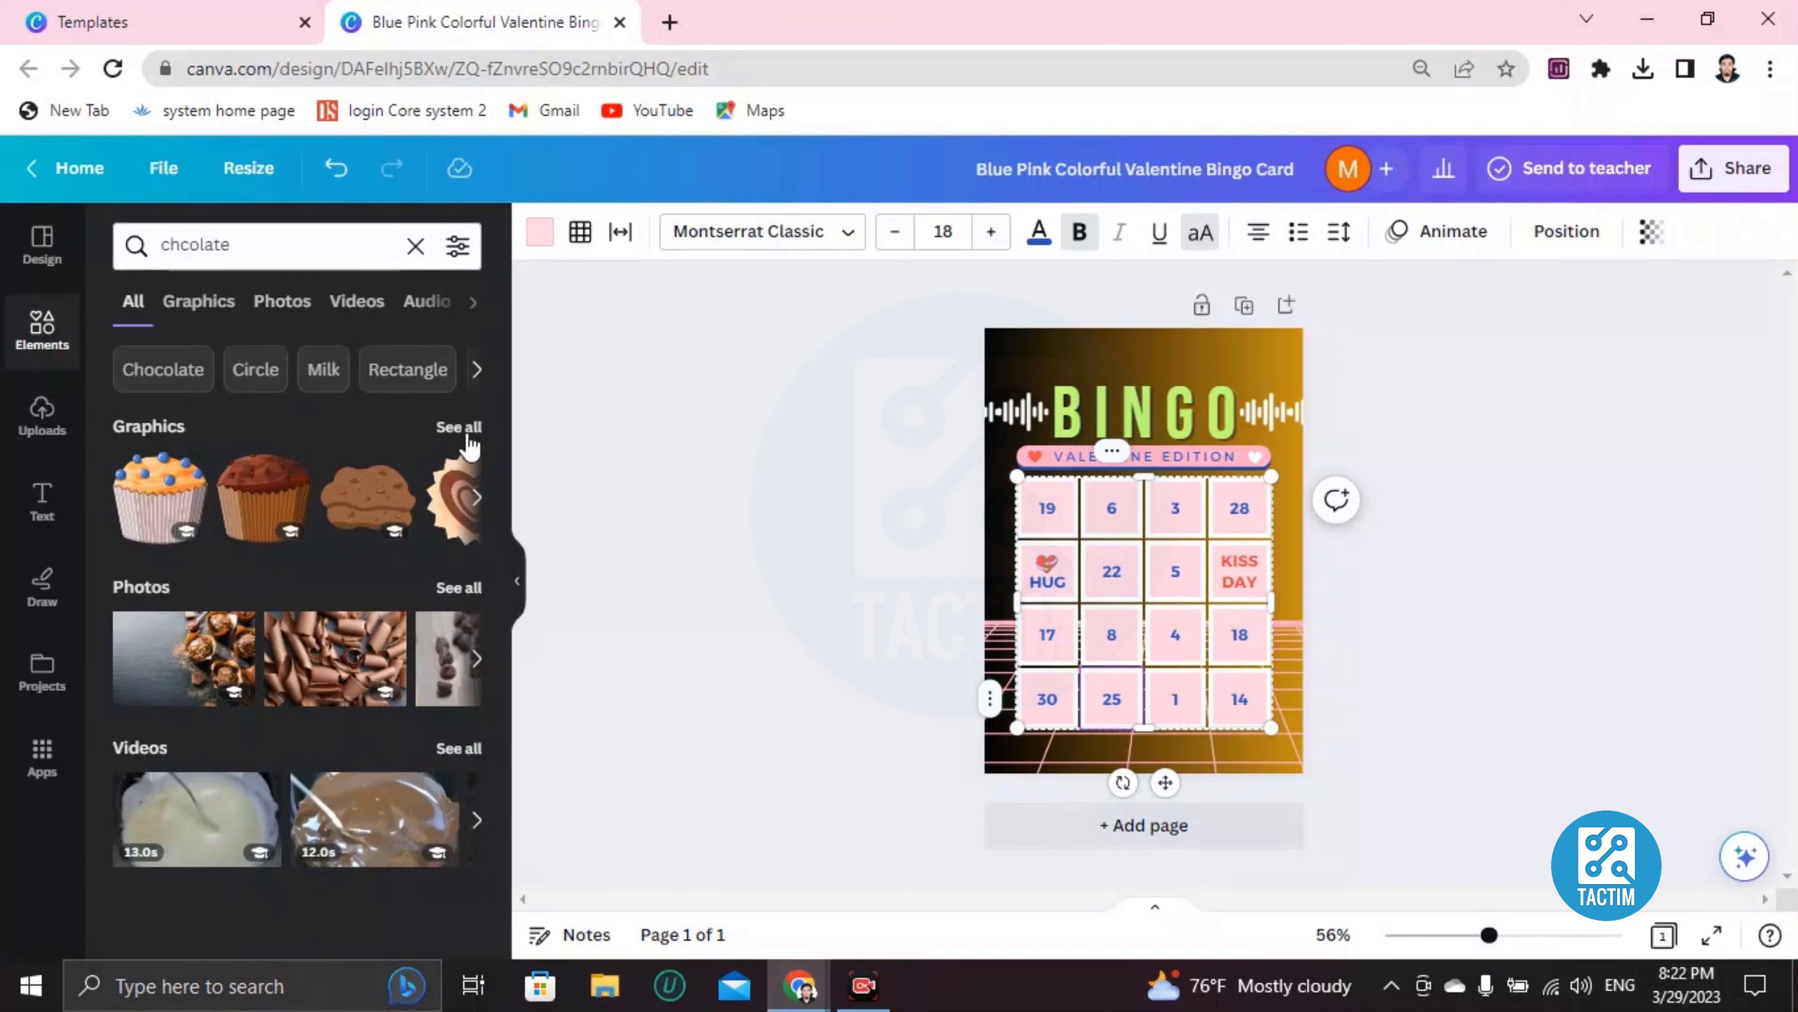
left_click(477, 500)
left_click(473, 497)
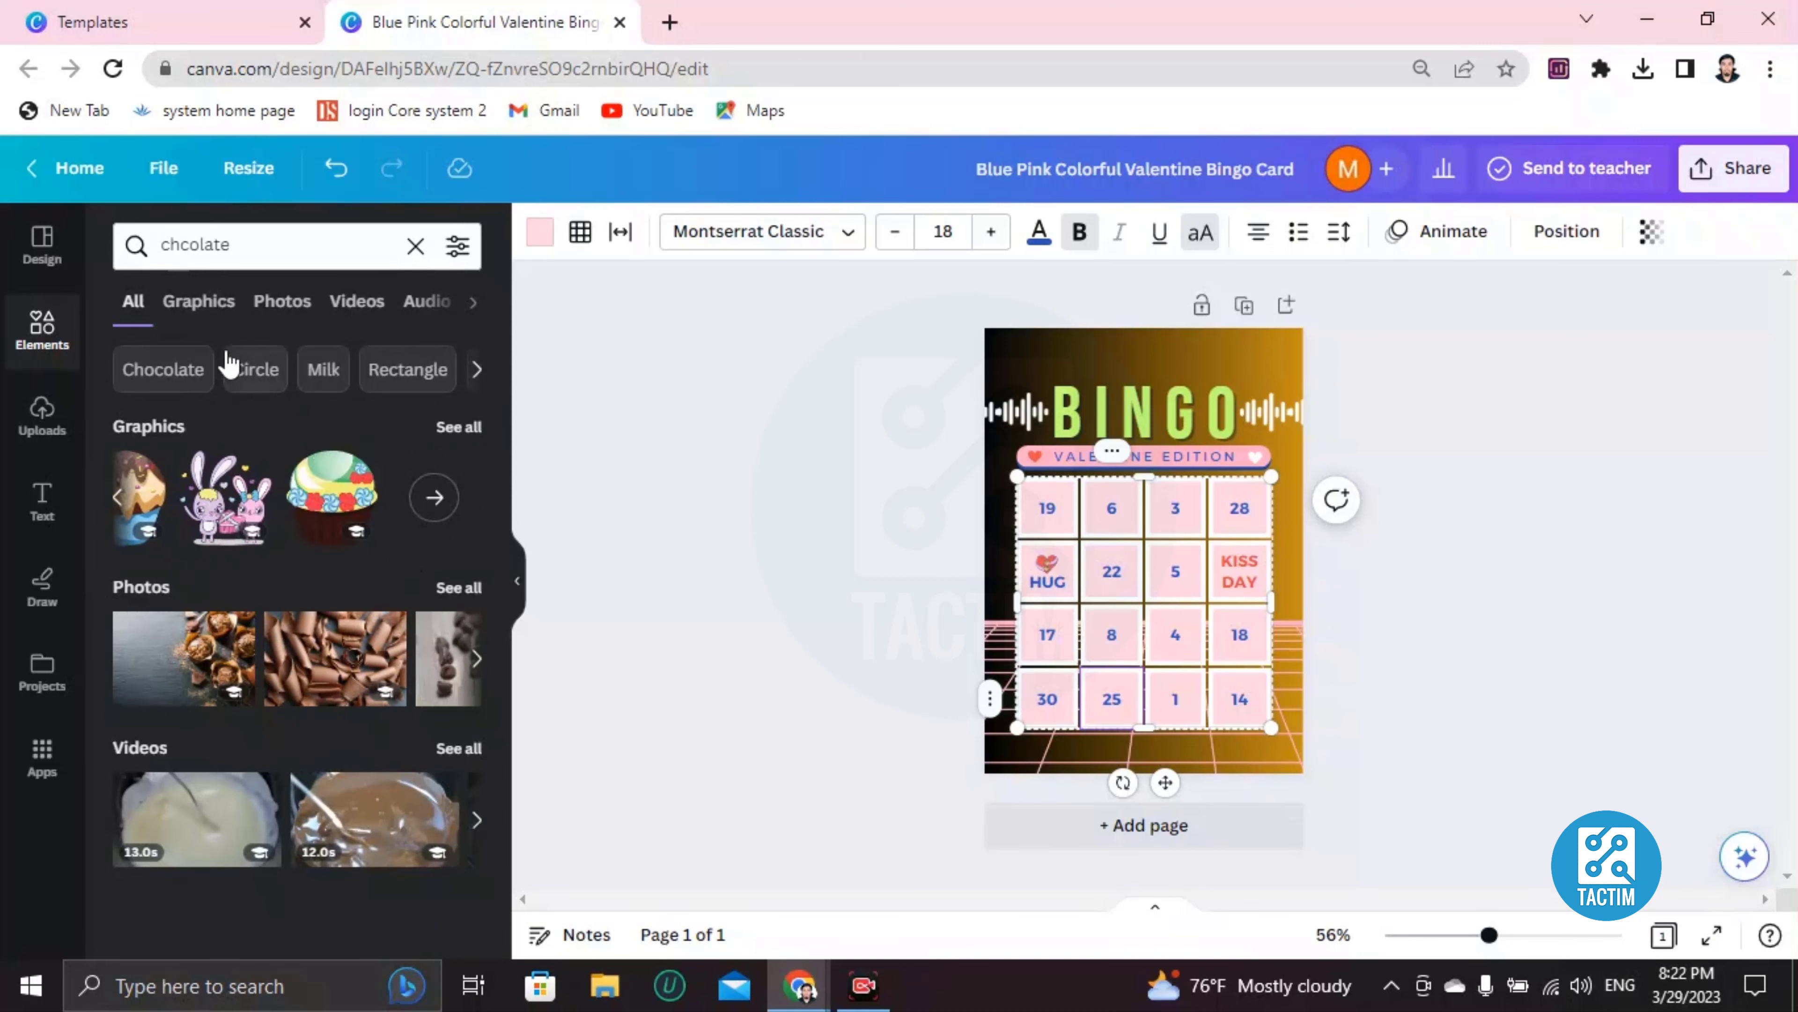
Run a new elements search for the correctly spelled 'chocolate'
left_click(38, 328)
left_click(292, 243)
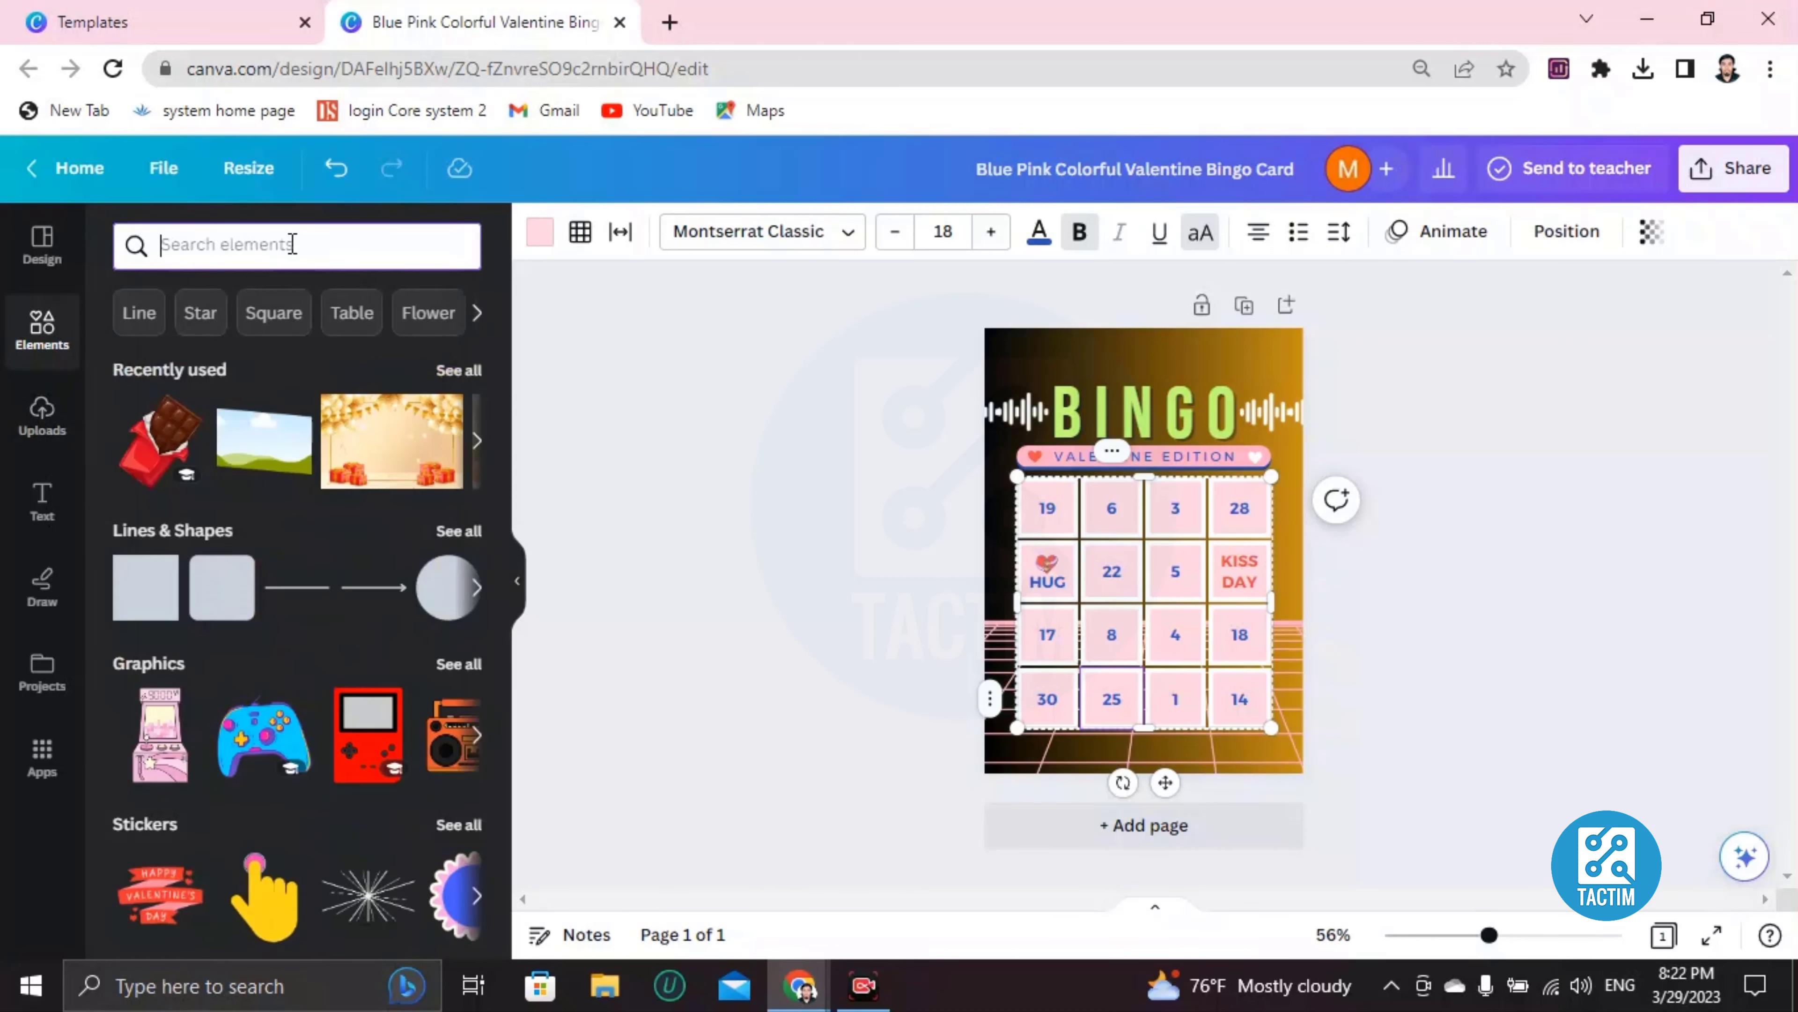
type("chco")
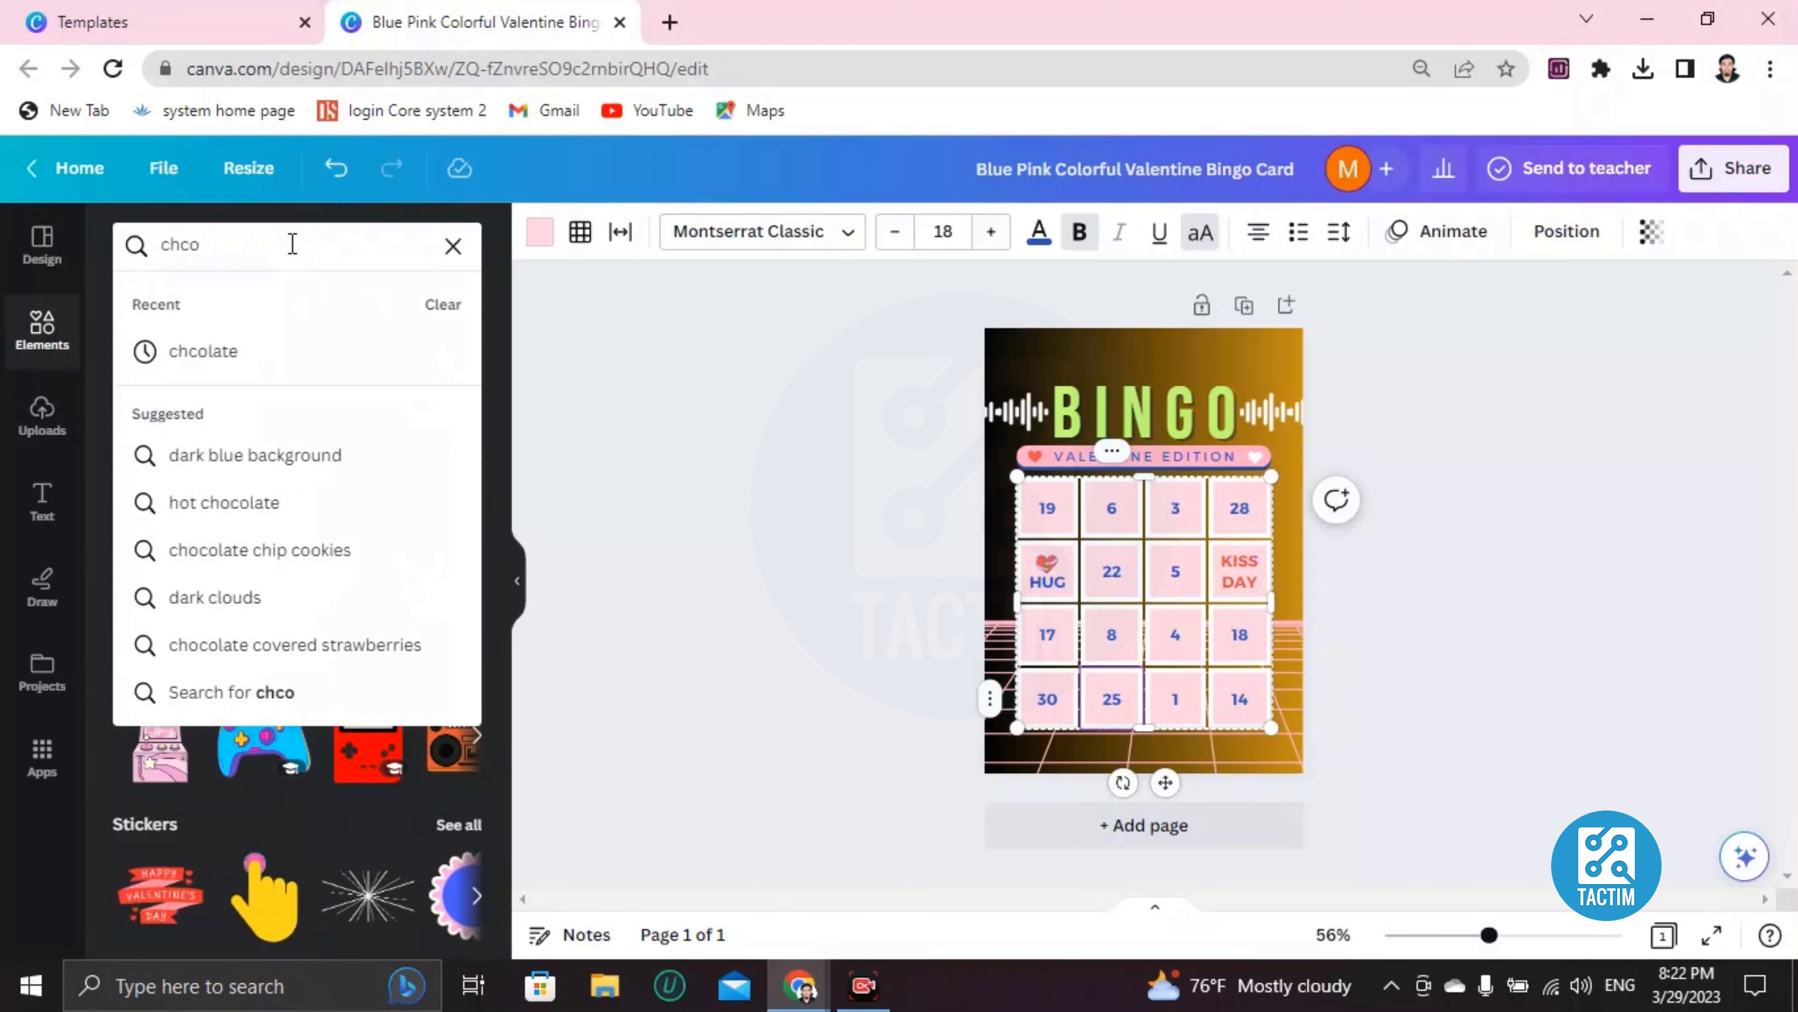
key("BackSpace")
key("BackSpace")
type("ocolate")
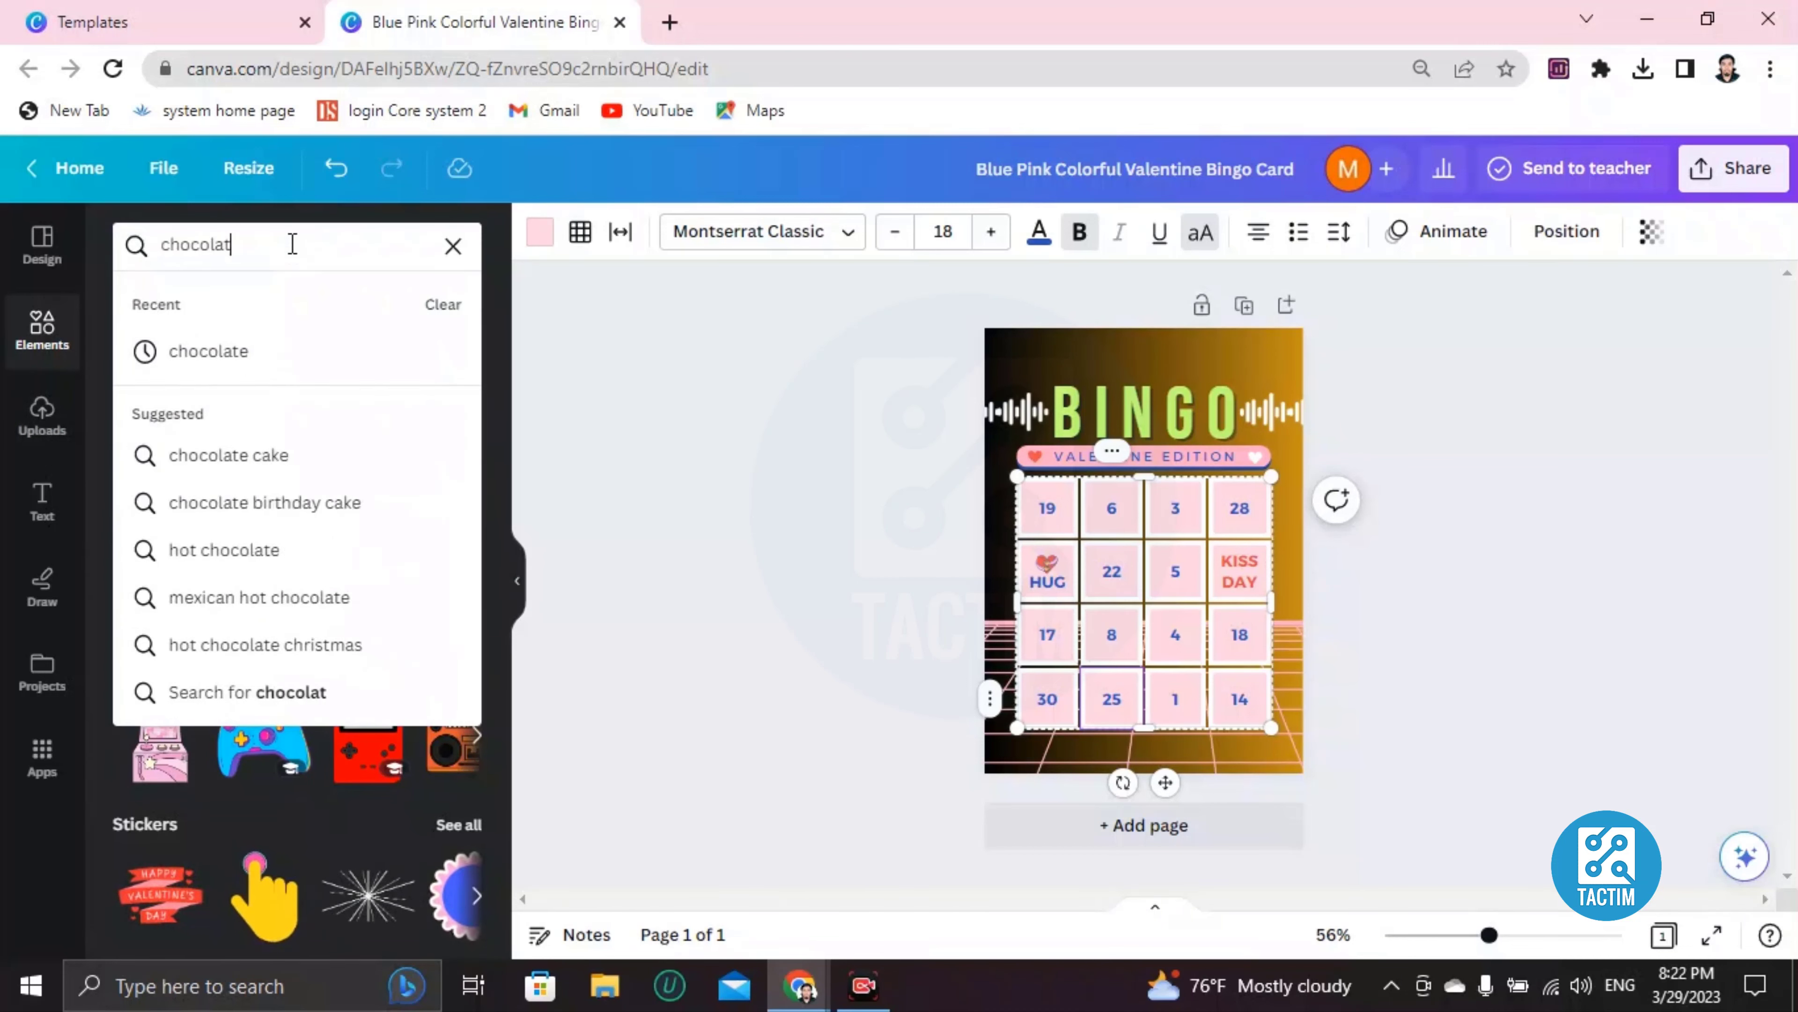
key("Return")
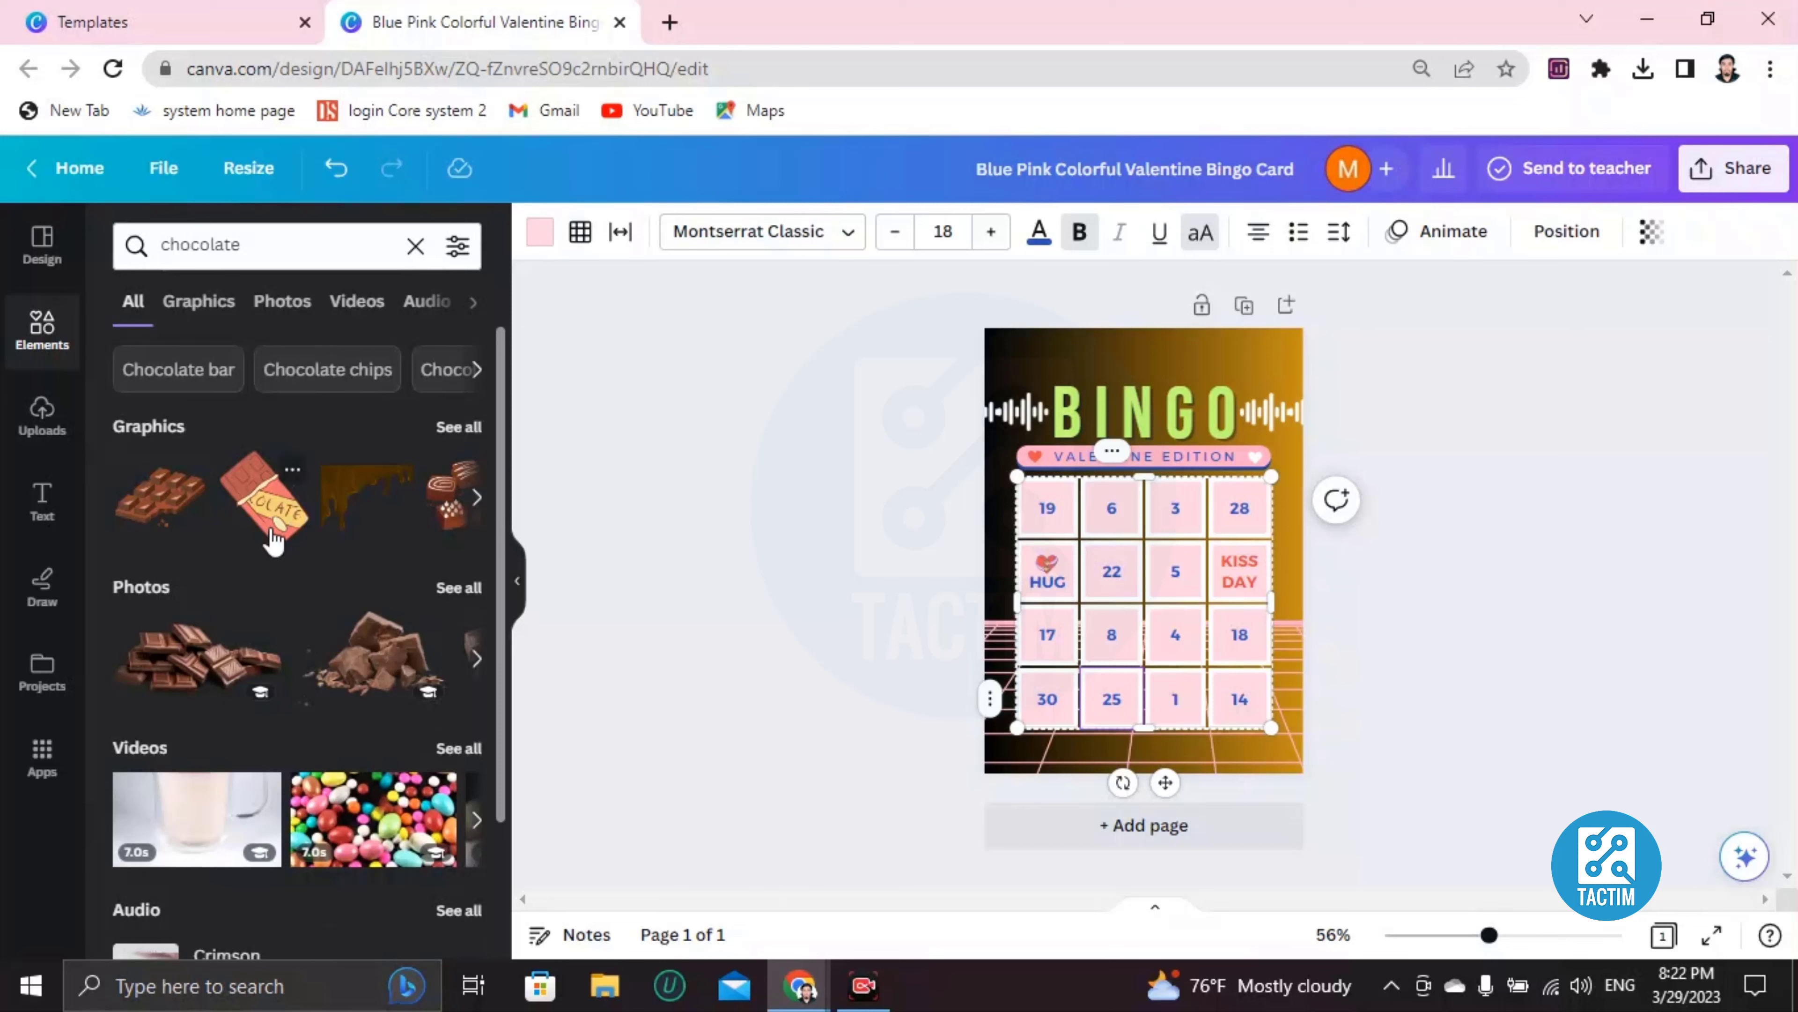
Add the chocolate bar graphic and shrink it to sticker size over the 25 square
left_click(265, 526)
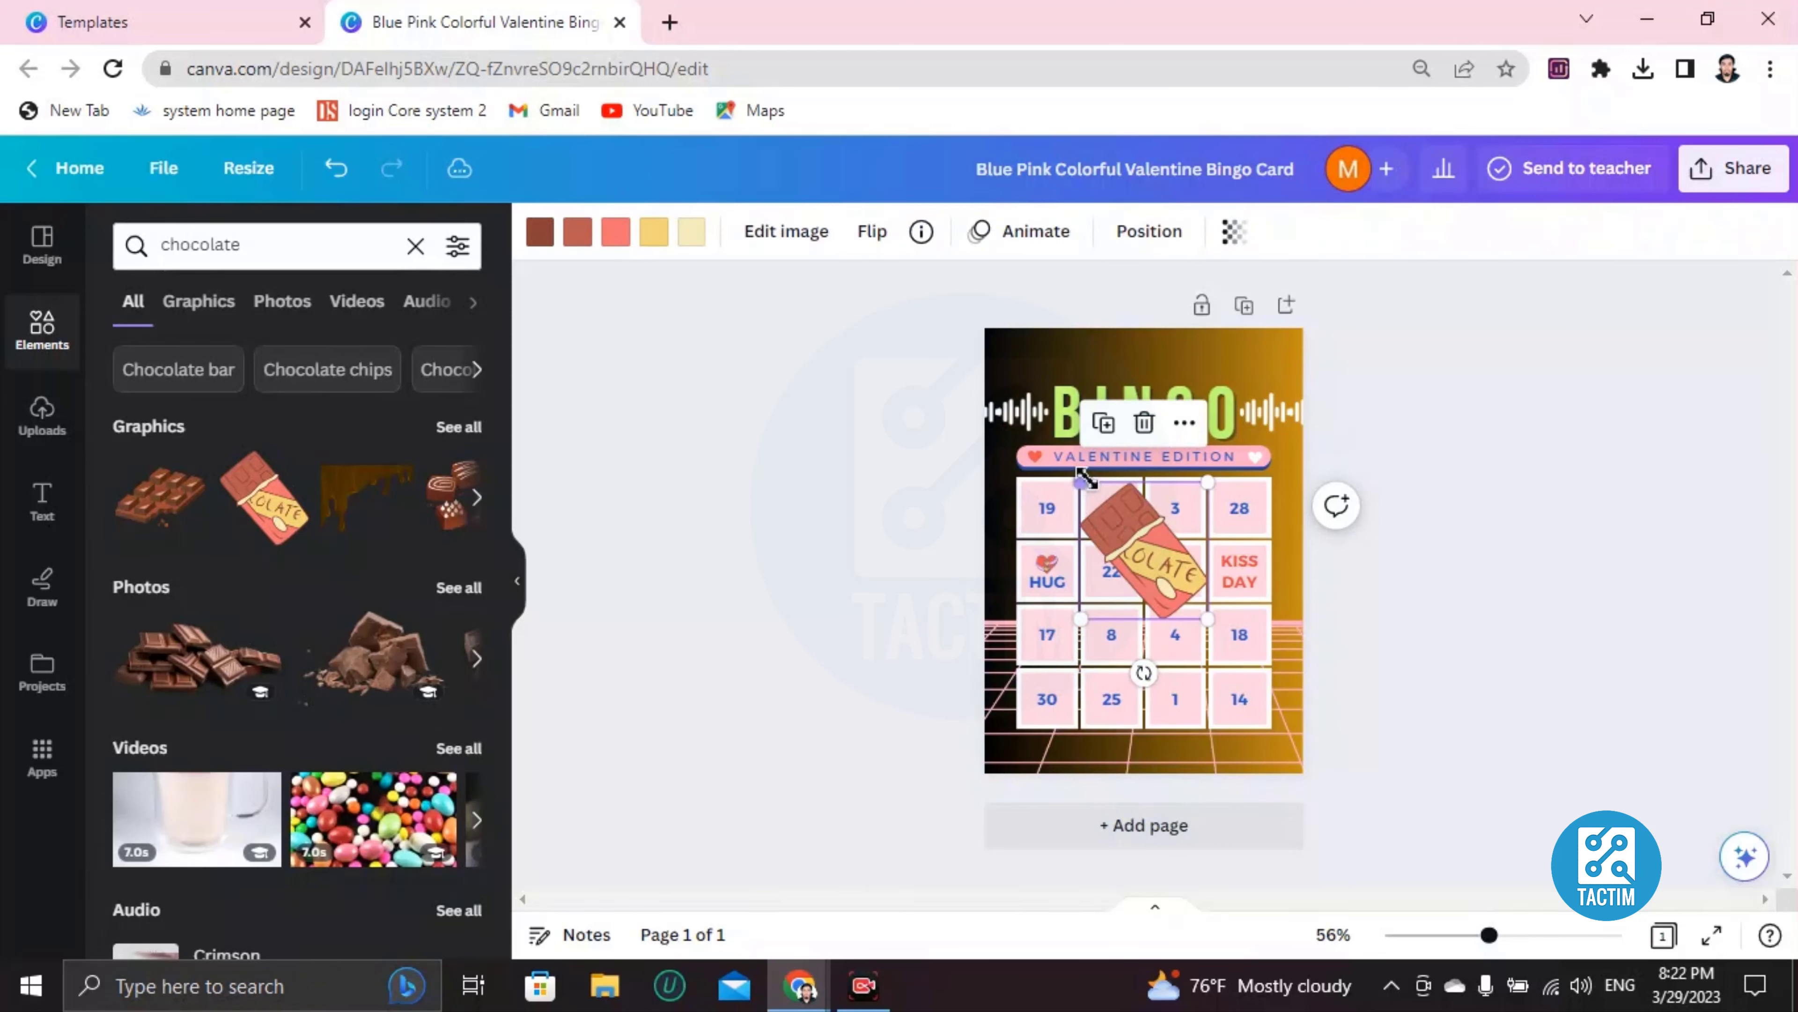
left_click_drag(1080, 482, 1126, 688)
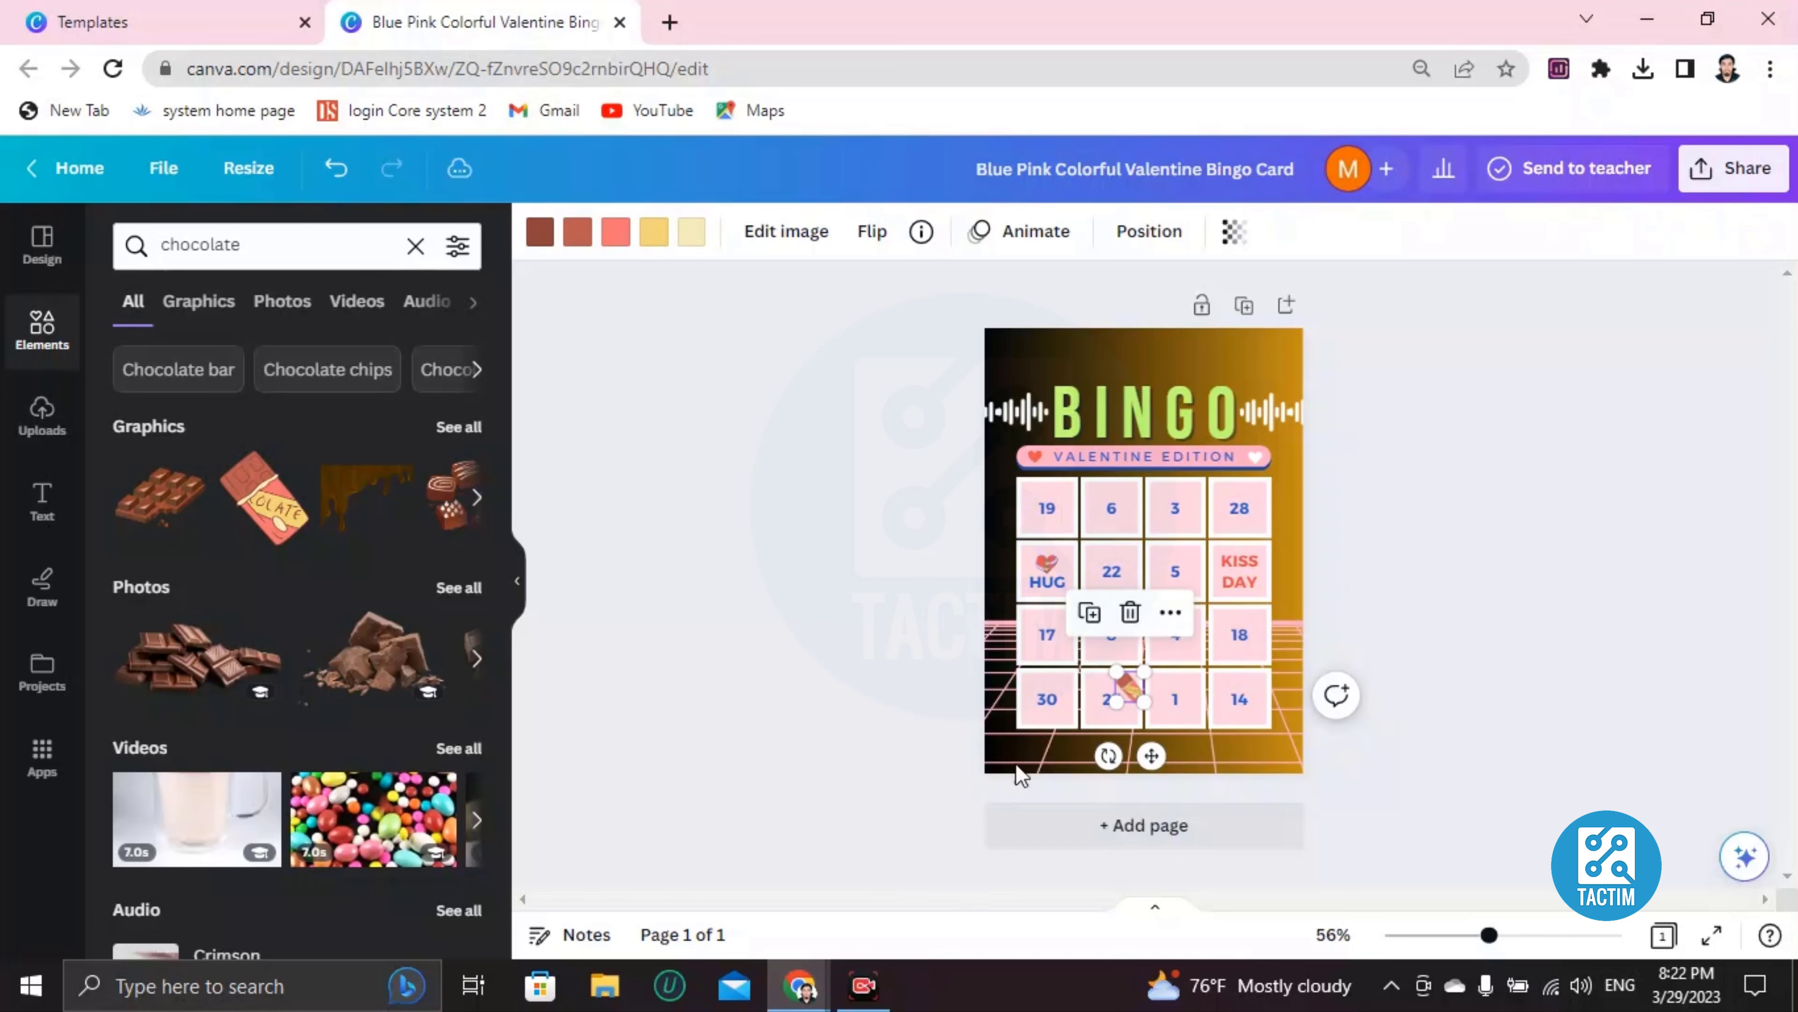
left_click(1048, 660)
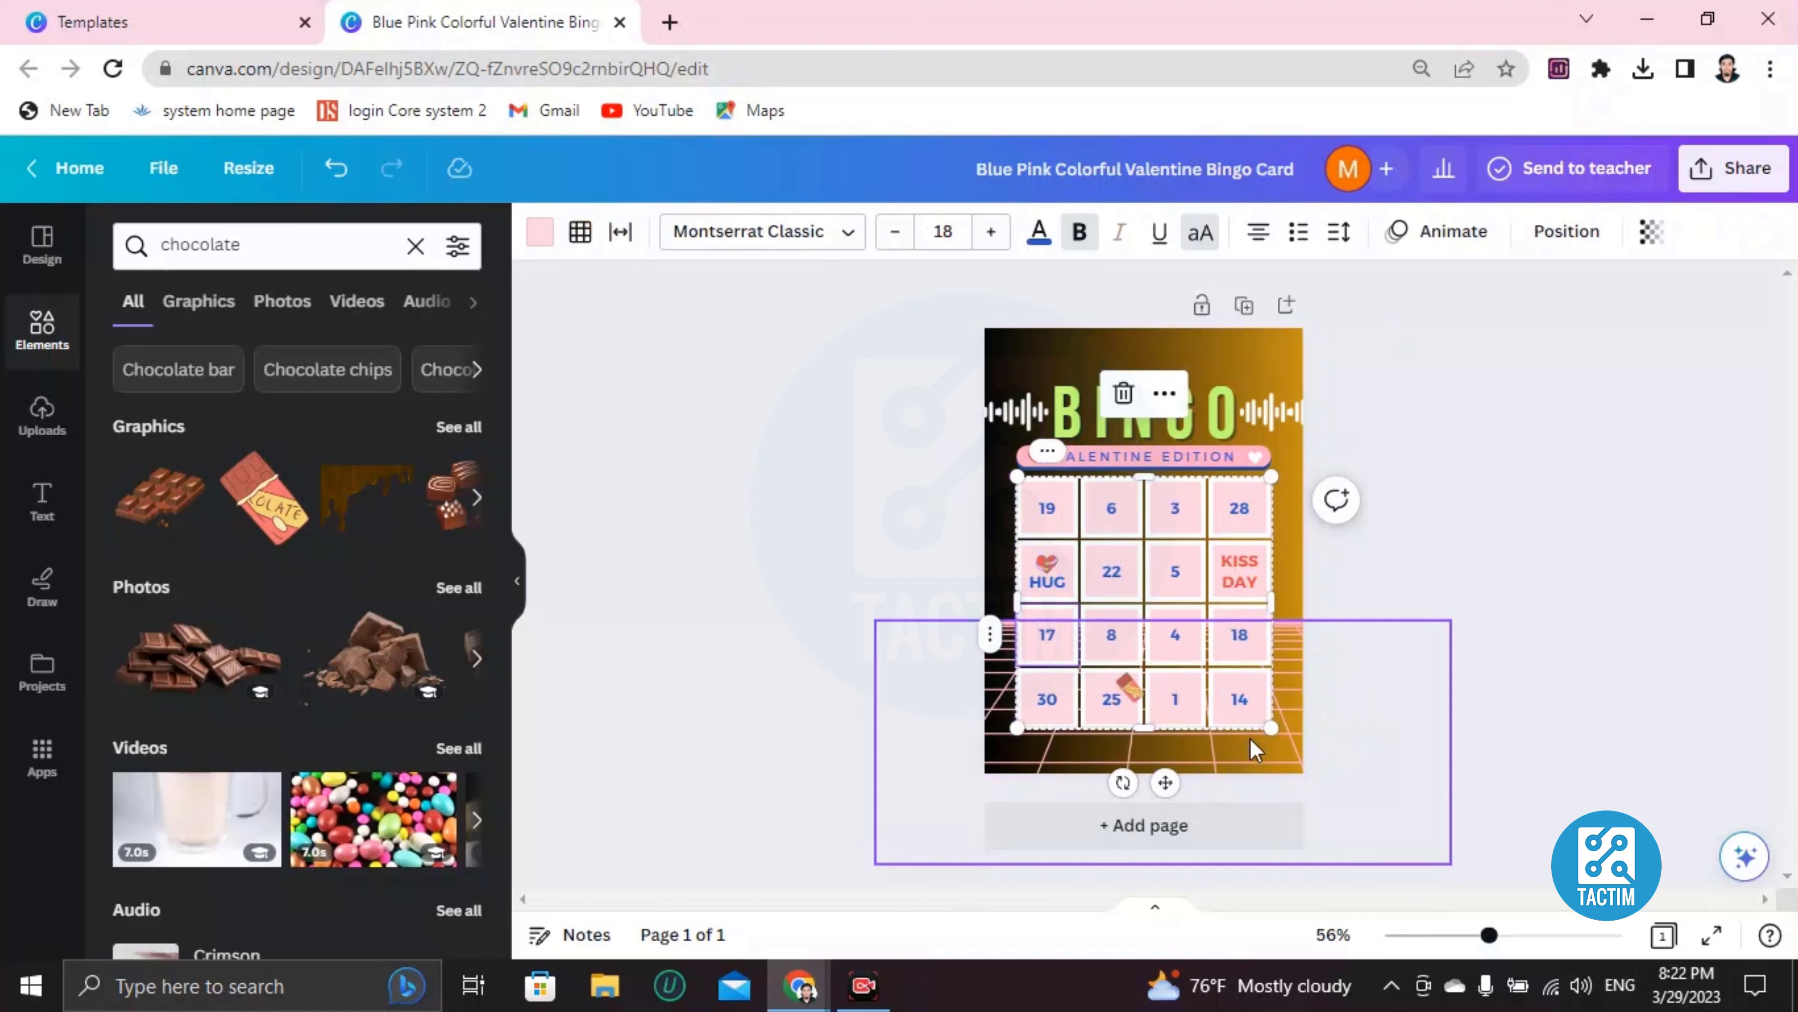
Set the collaboration link to Anyone with the link can edit and enter a recipient's e-mail
left_click(1755, 188)
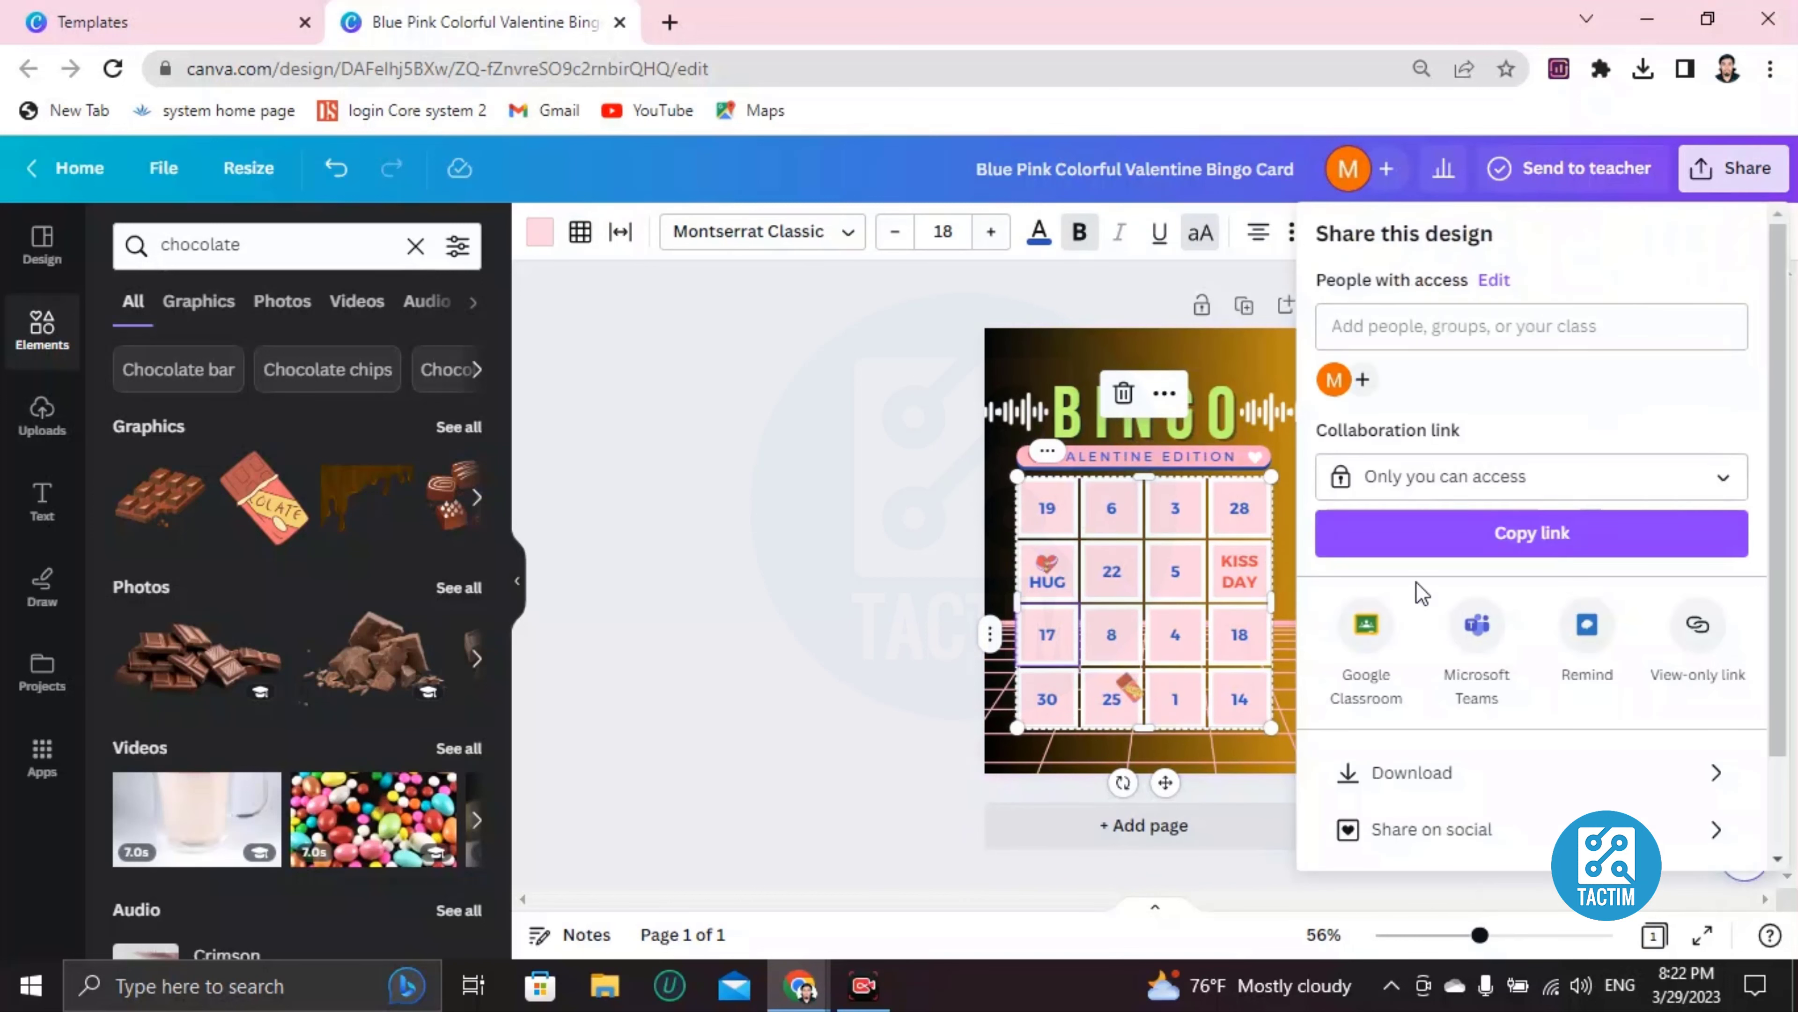
scroll(1419, 591, "down", 2)
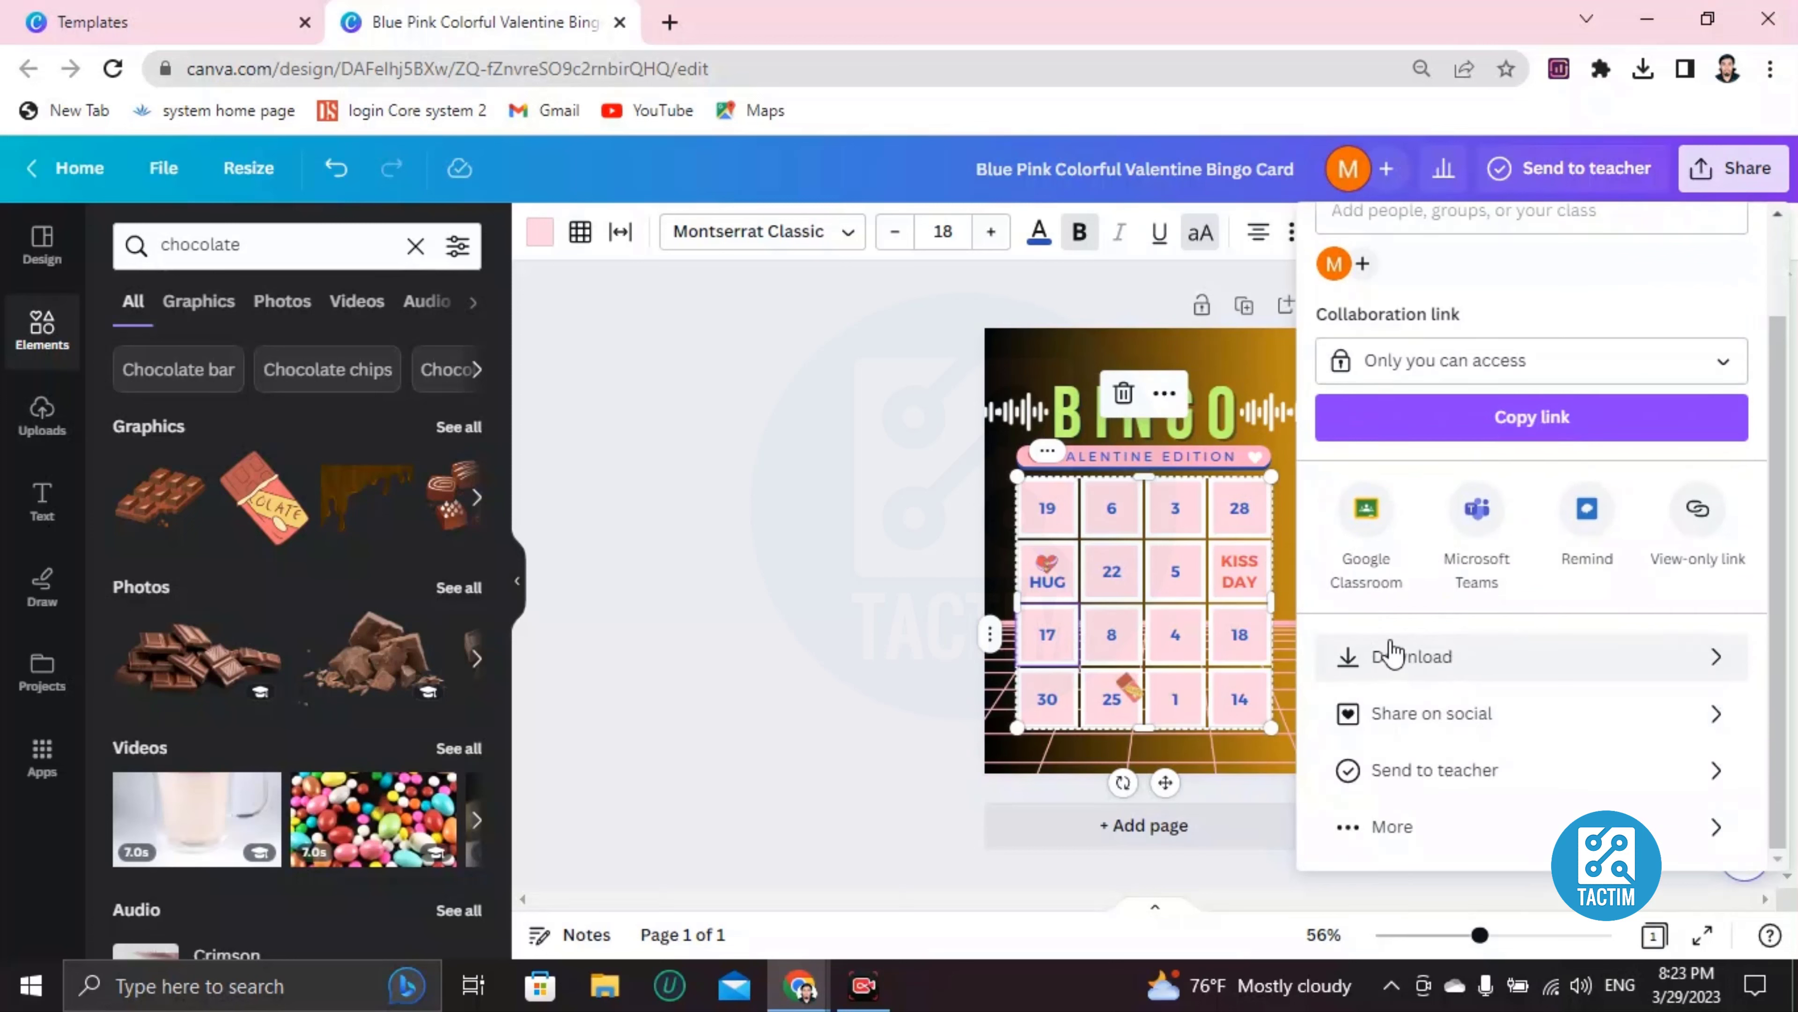
scroll(1433, 630, "up", 2)
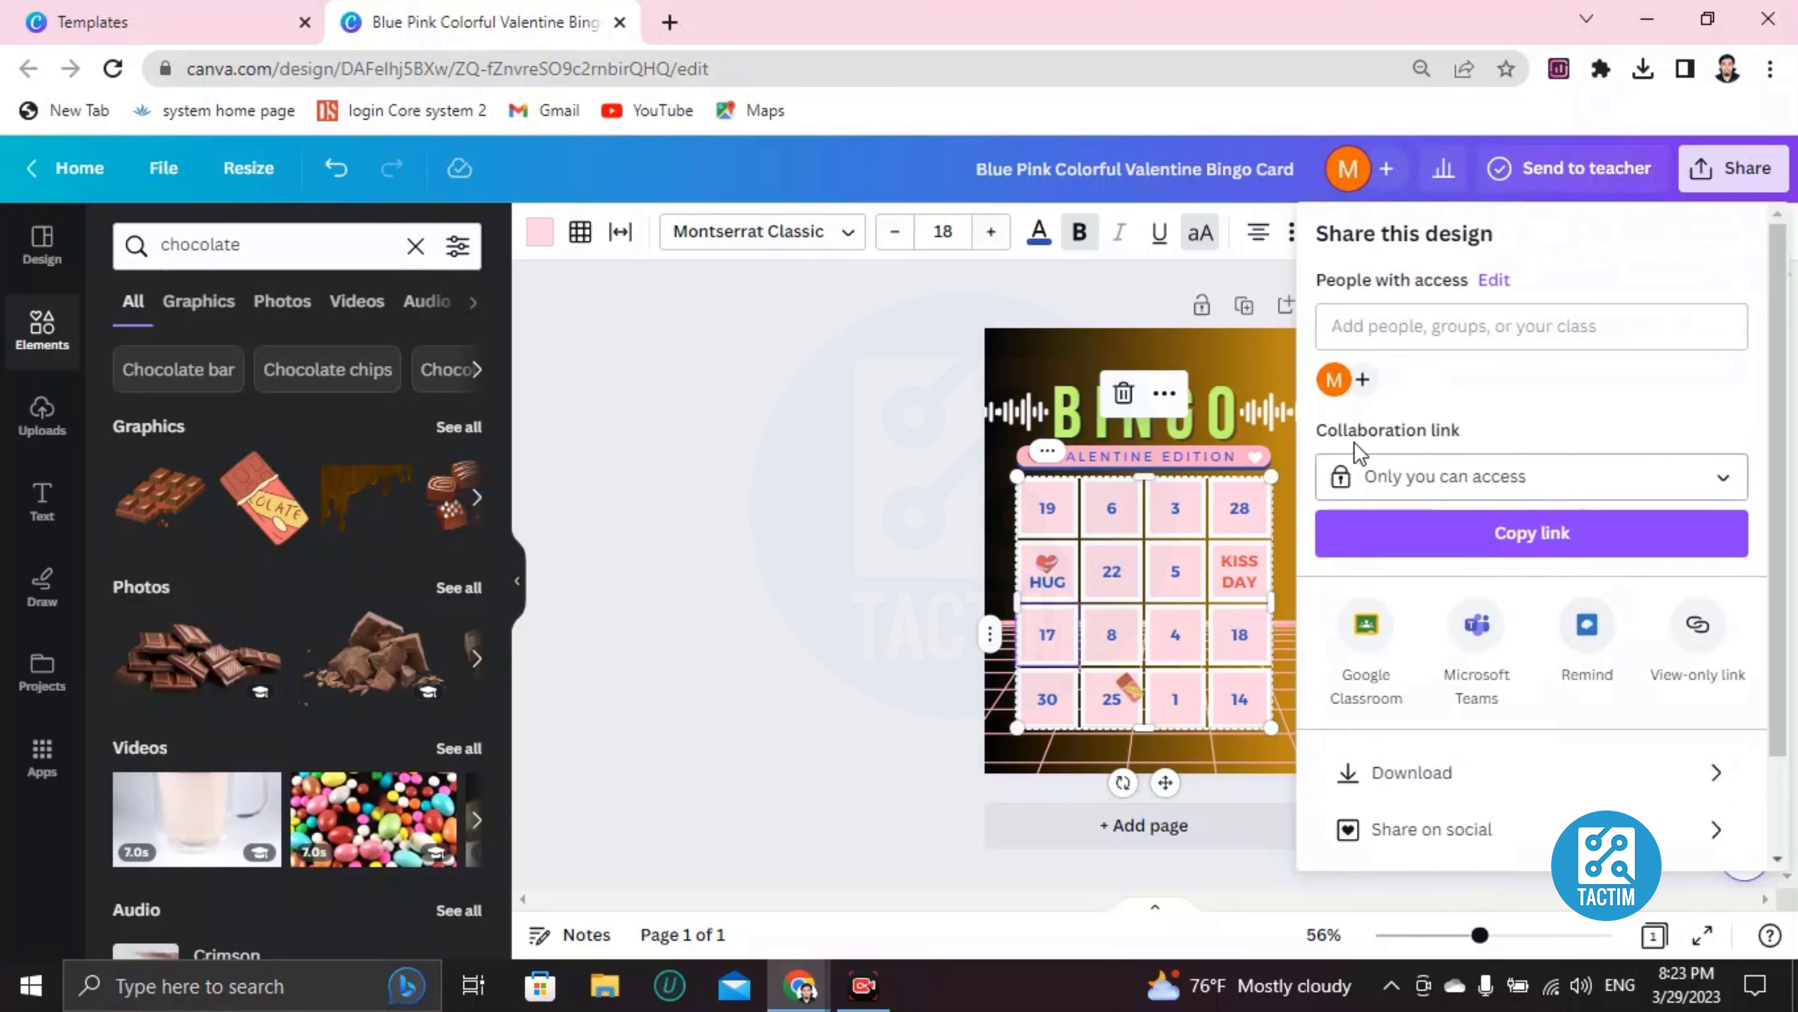
left_click(1416, 475)
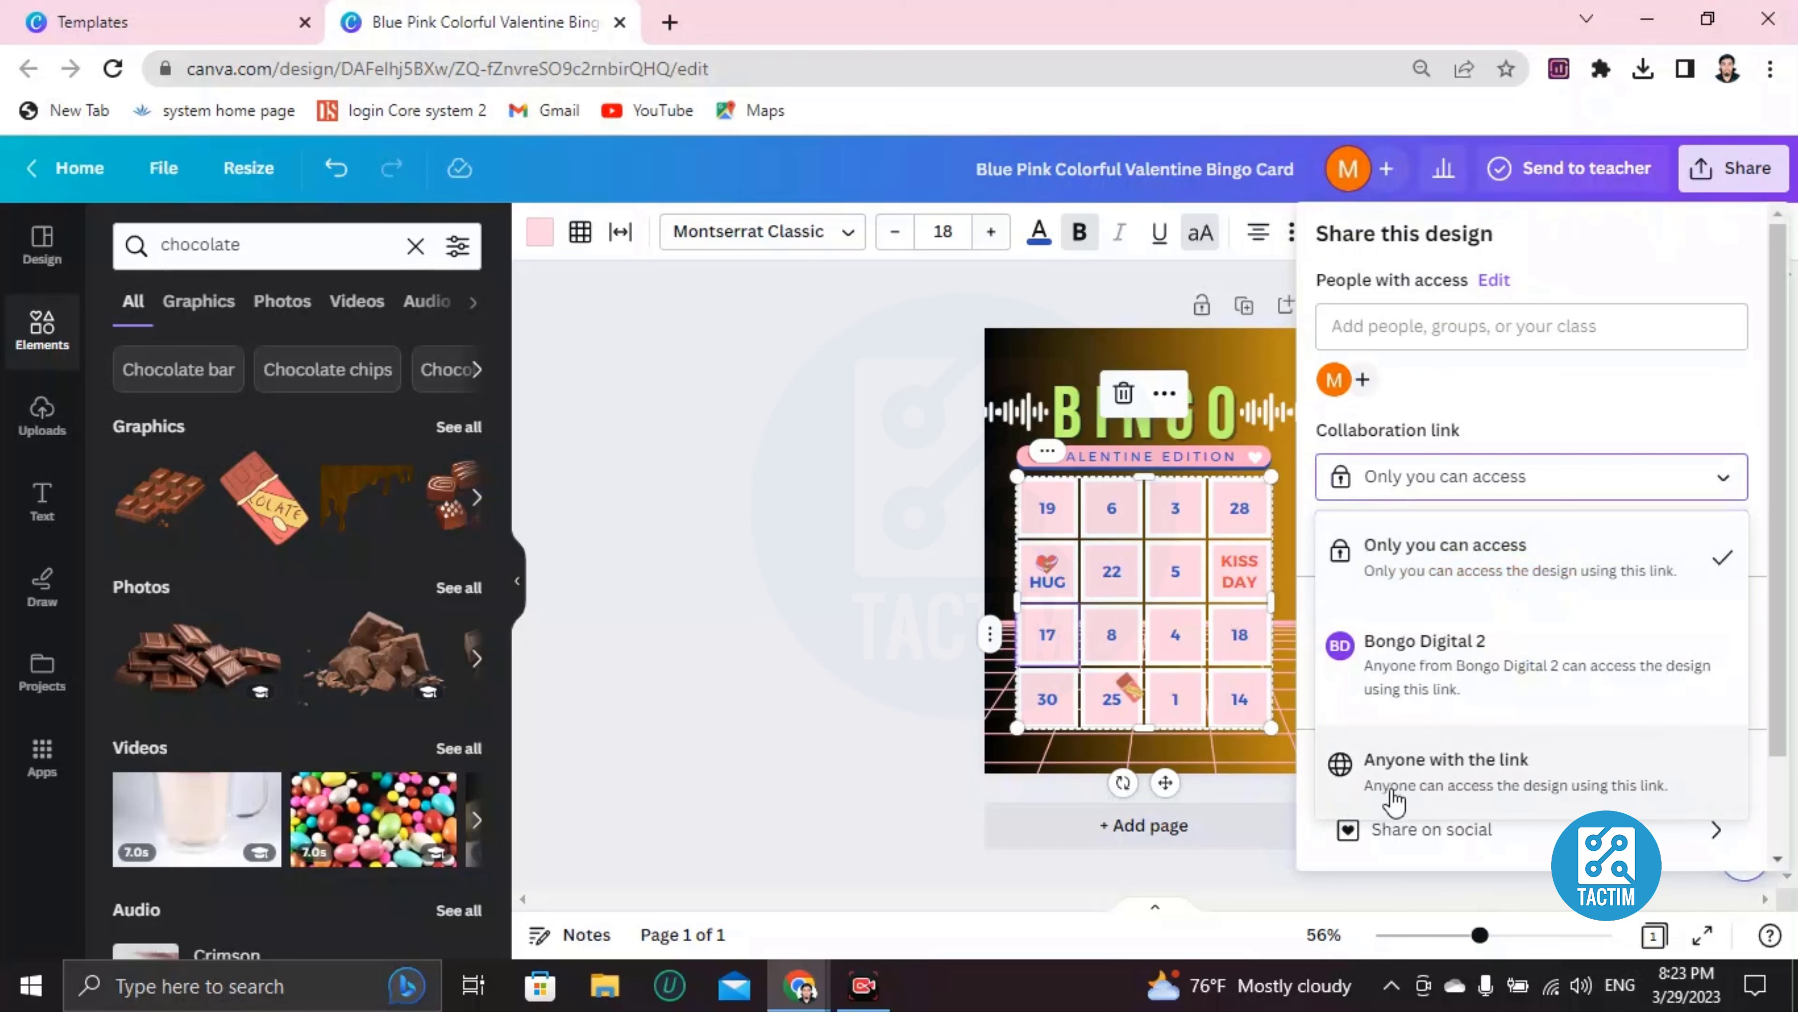
left_click(1483, 788)
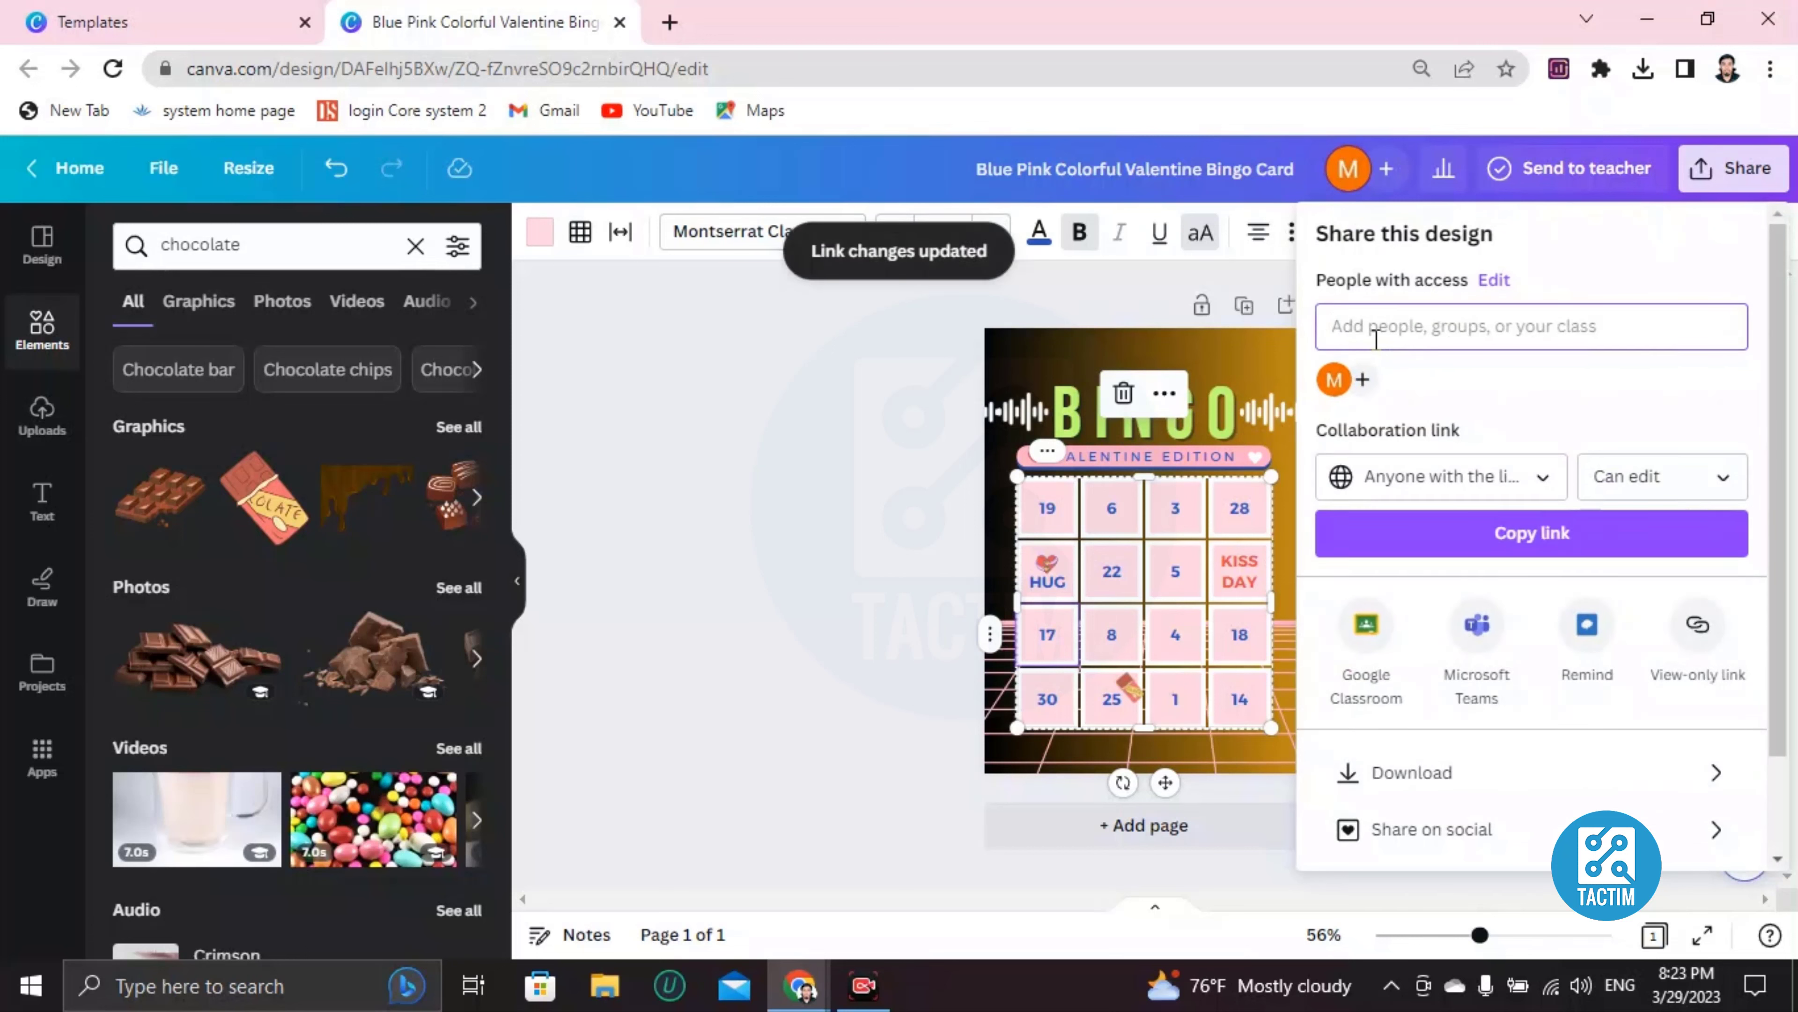
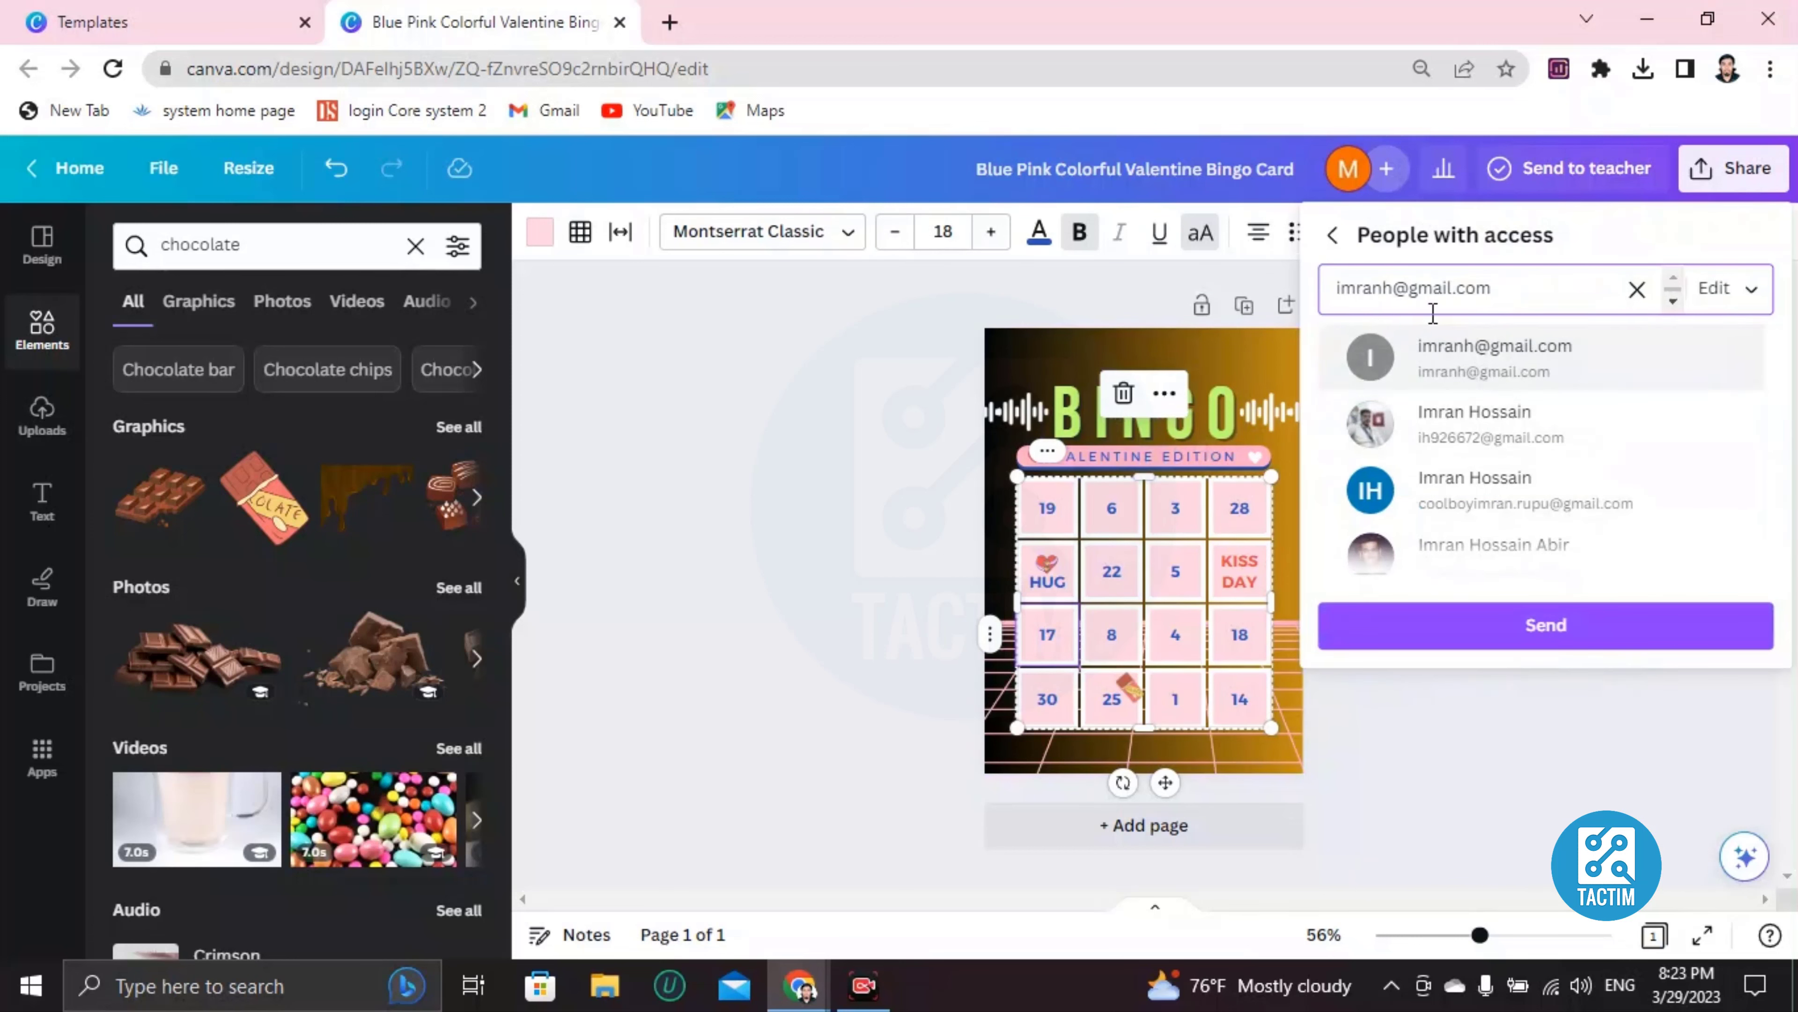
left_click(731, 438)
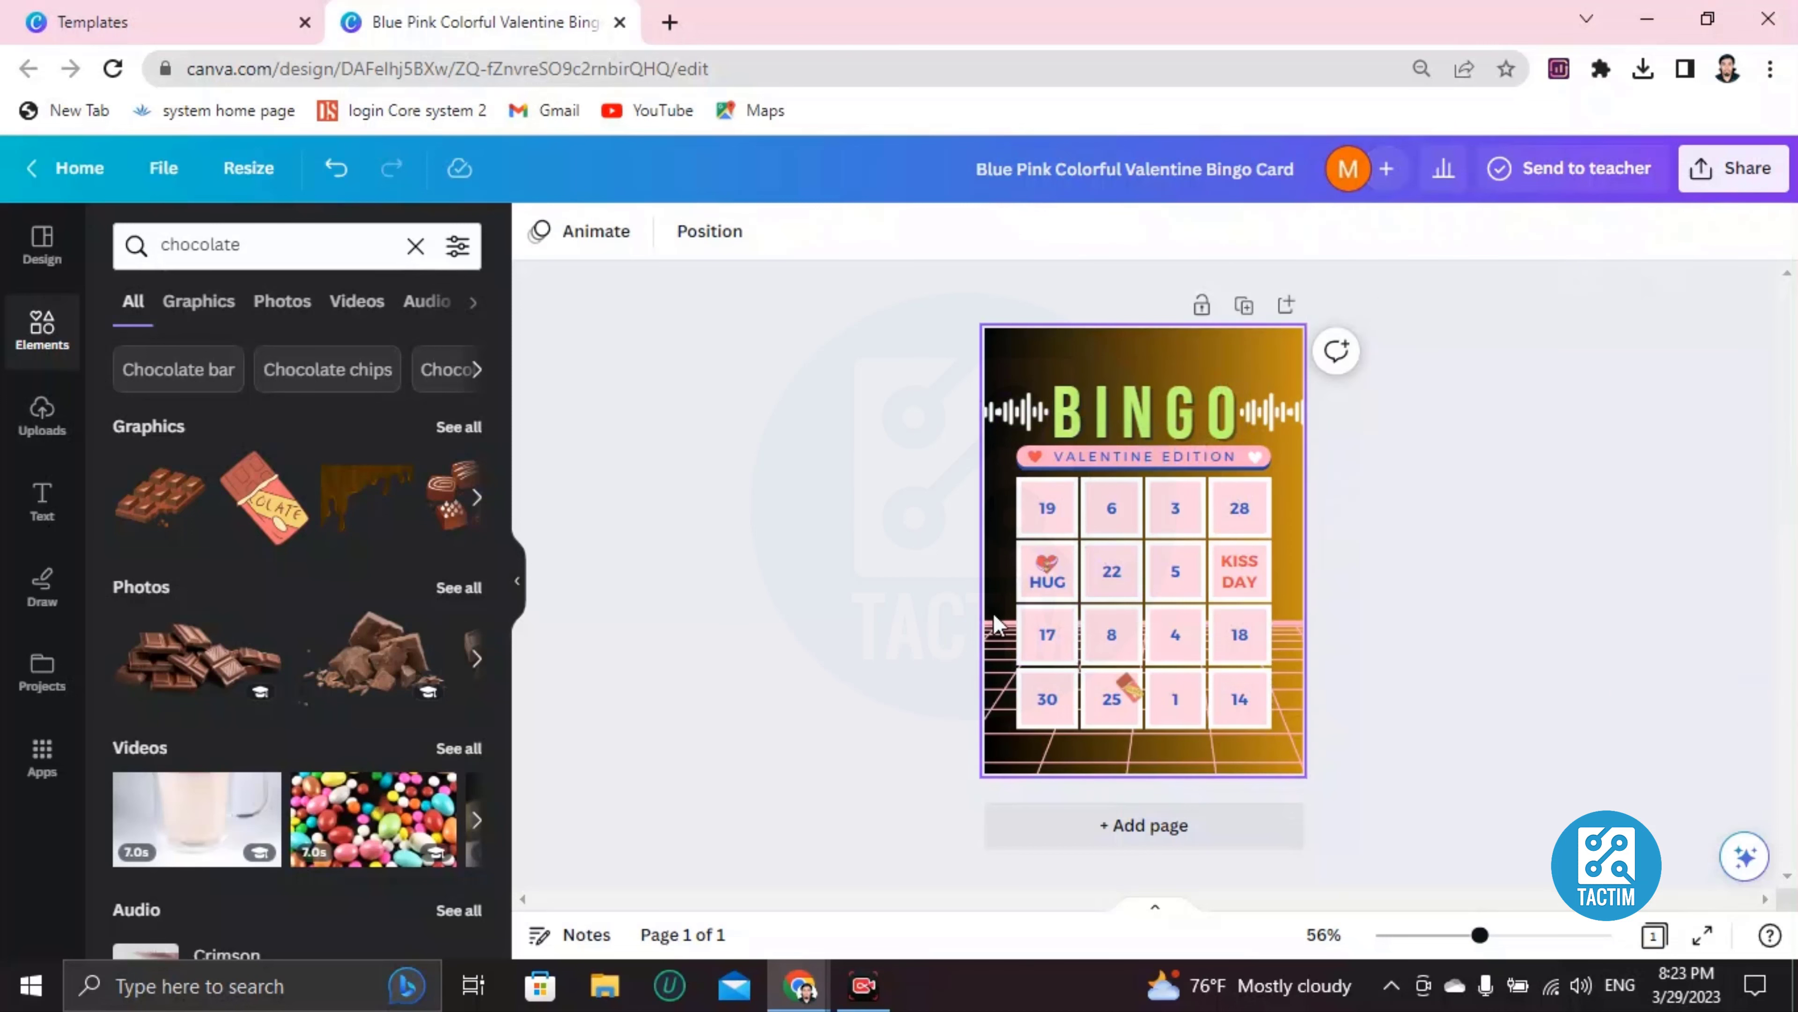